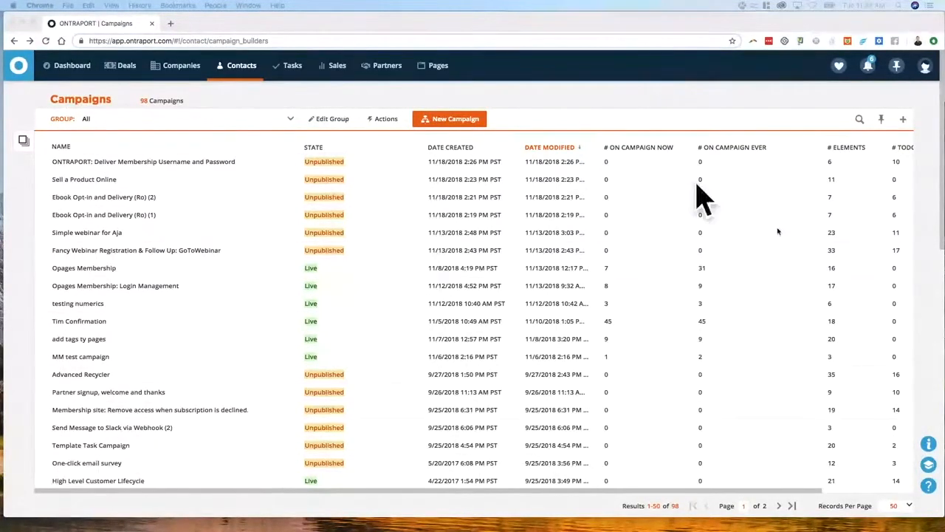
Start a new campaign and look through the campaign templates matching "lead"
left_click(399, 97)
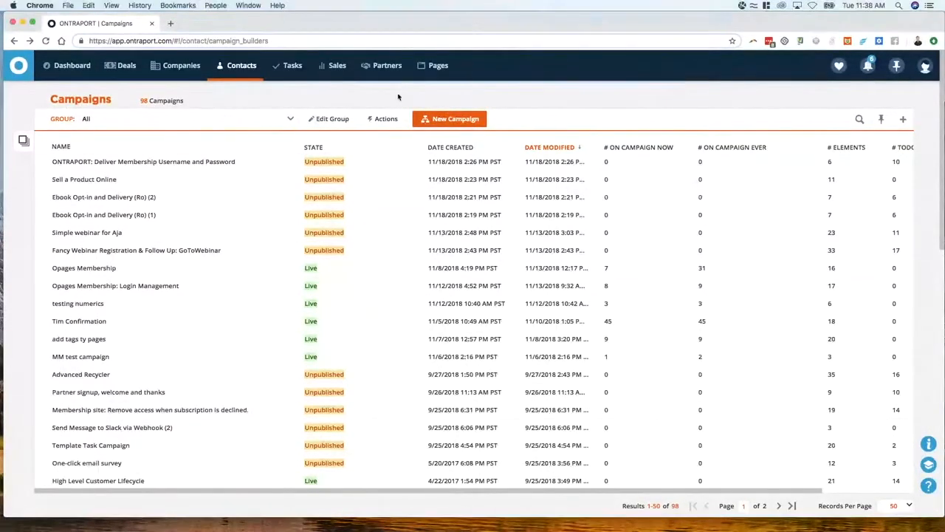
left_click(457, 124)
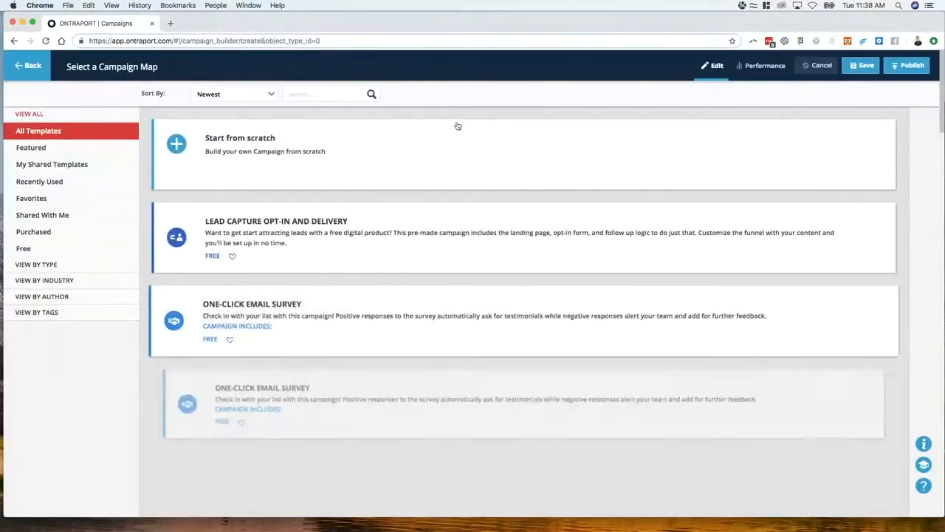
left_click(310, 96)
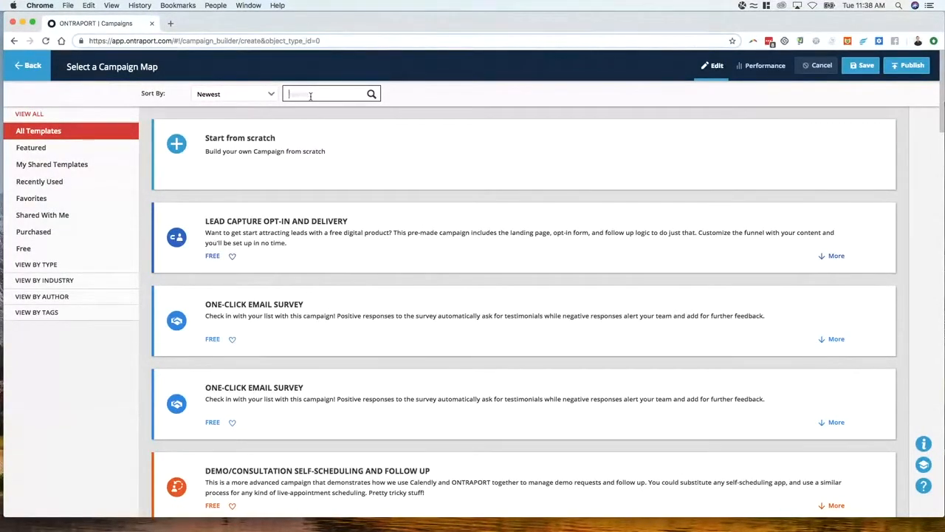
type("lead")
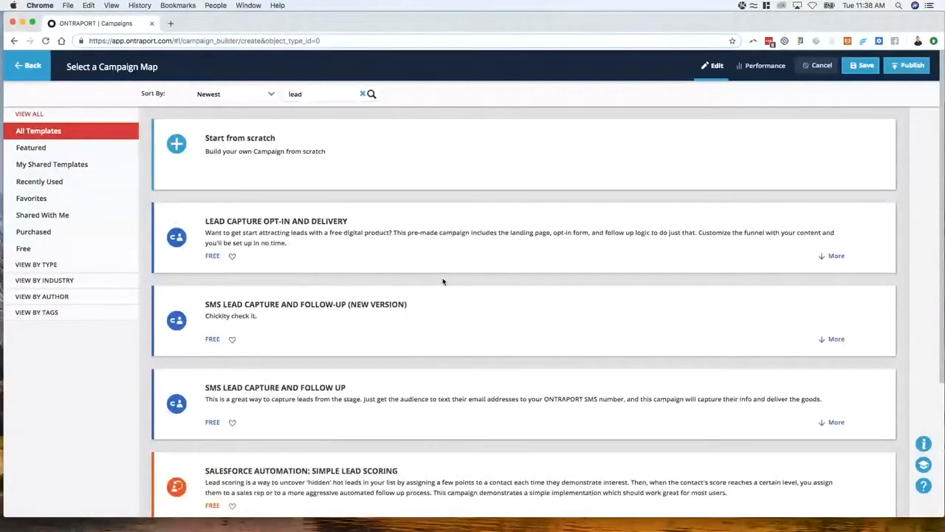
scroll(444, 280, "down", 5)
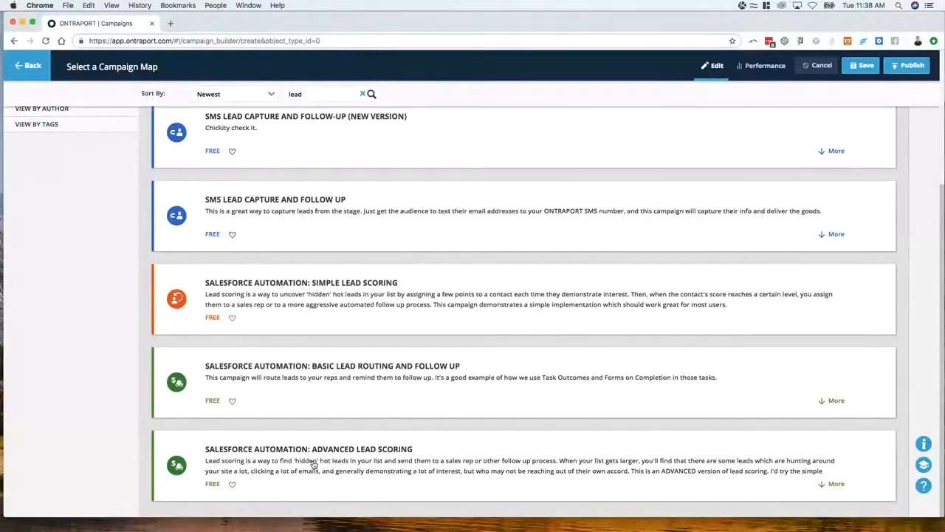
scroll(342, 345, "up", 1)
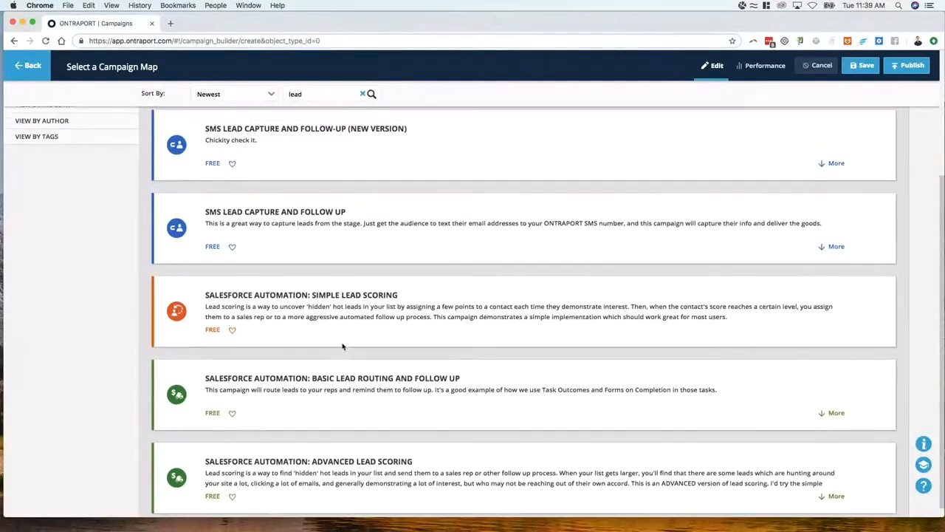
scroll(342, 346, "up", 2)
scroll(380, 380, "down", 3)
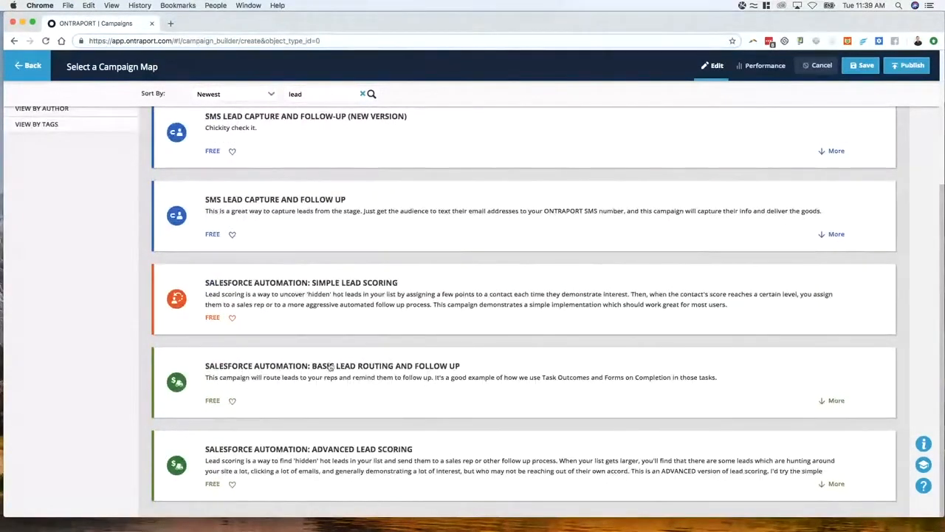
scroll(332, 344, "up", 8)
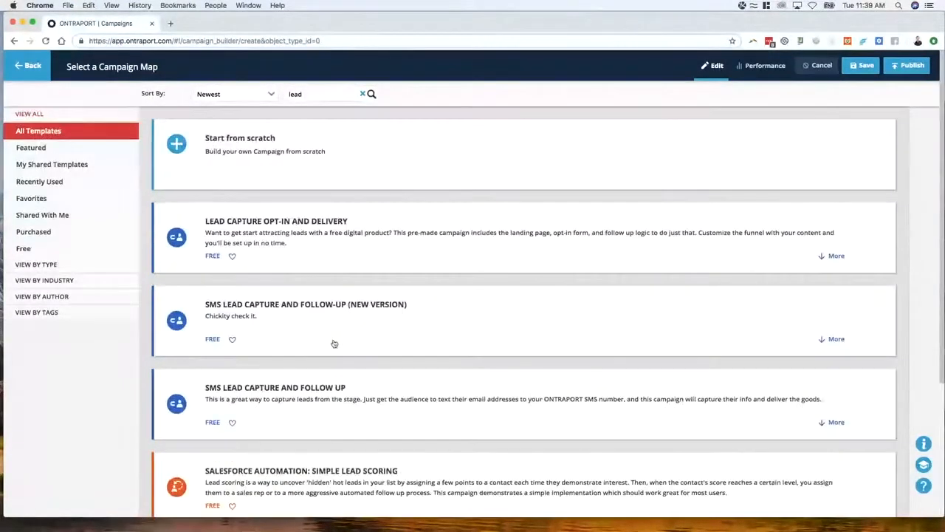
scroll(333, 343, "down", 5)
scroll(344, 363, "up", 5)
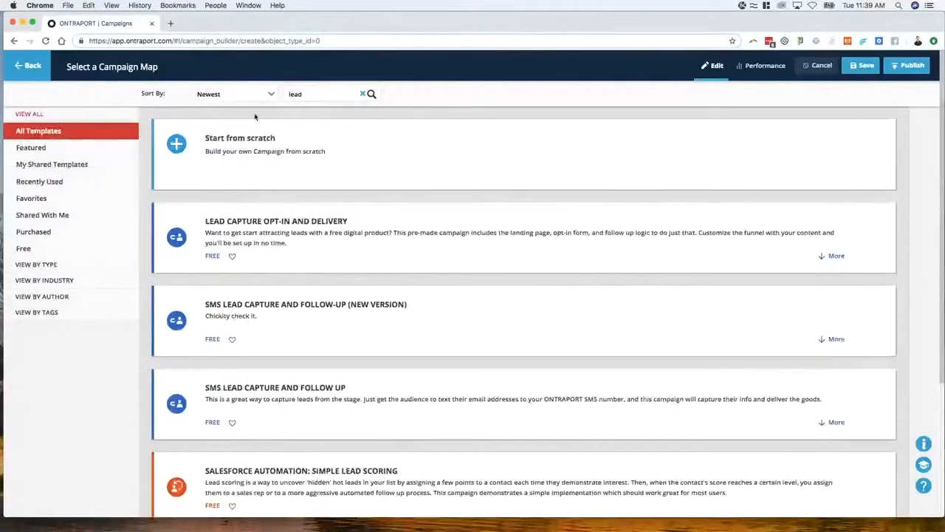
Search the campaign templates for "salesforce"
double_click(298, 94)
type("sale")
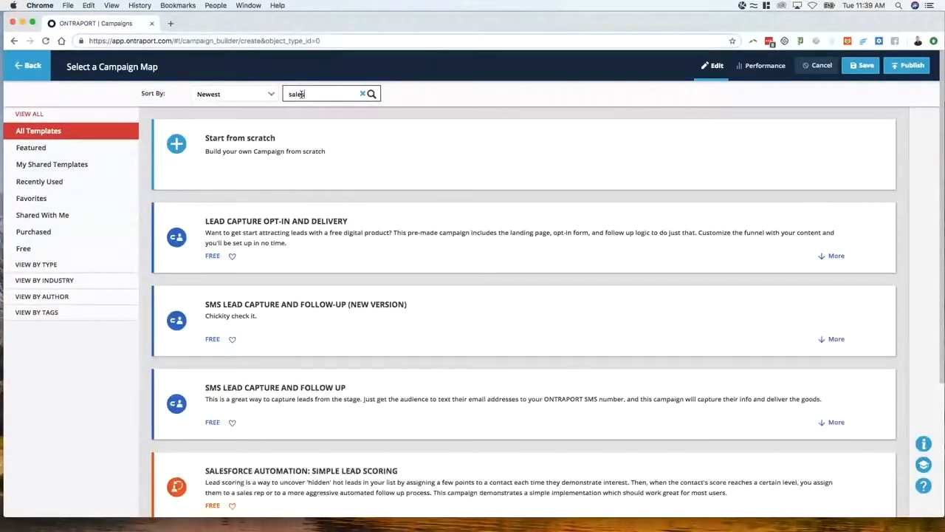
type("sforce")
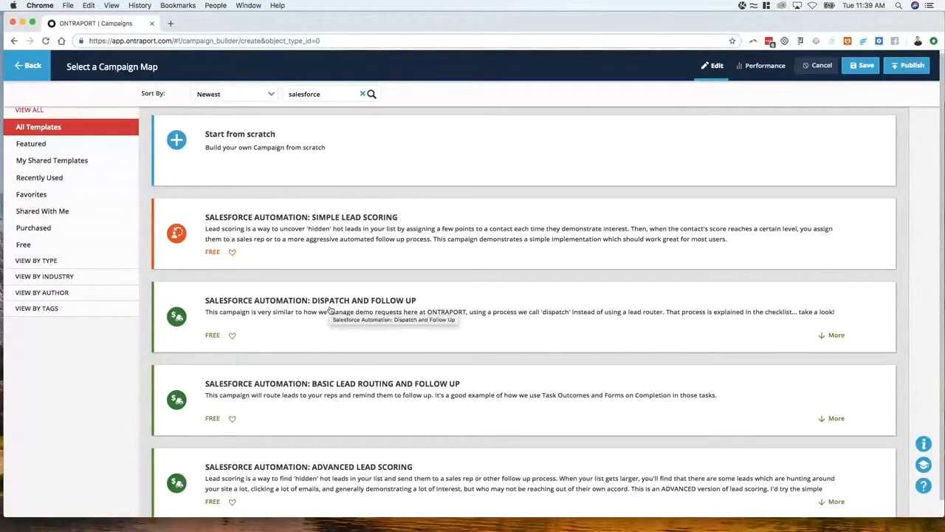
scroll(327, 320, "down", 1)
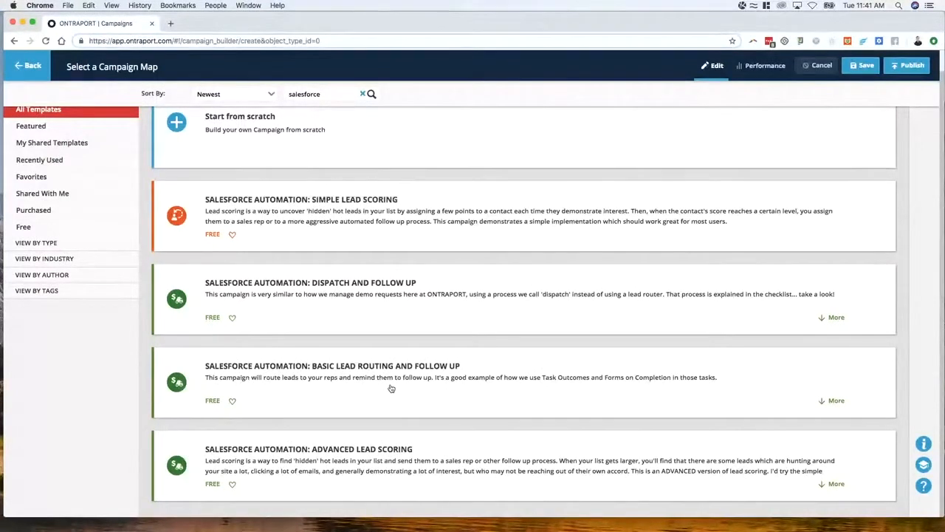
Add the "Salesforce Automation: Dispatch and Follow Up" template with its content to the account and open the campaign for editing
left_click(403, 322)
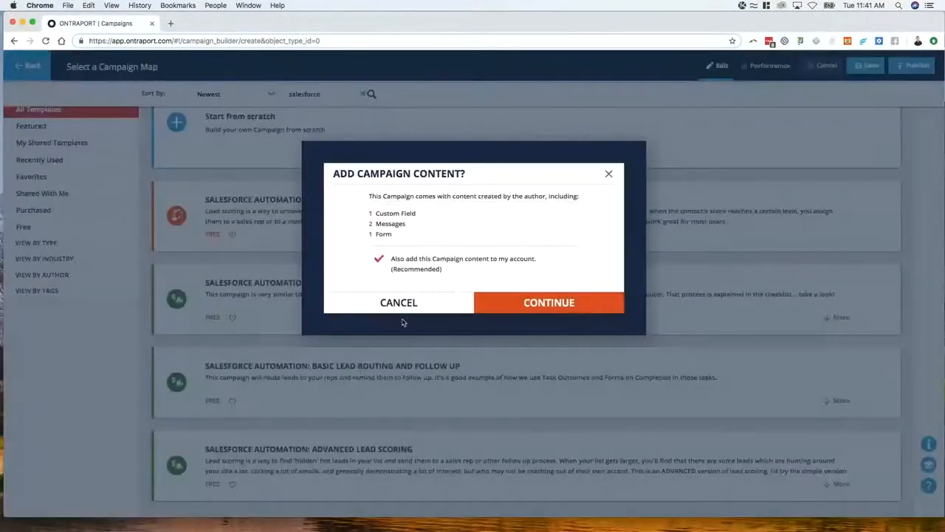
left_click(528, 308)
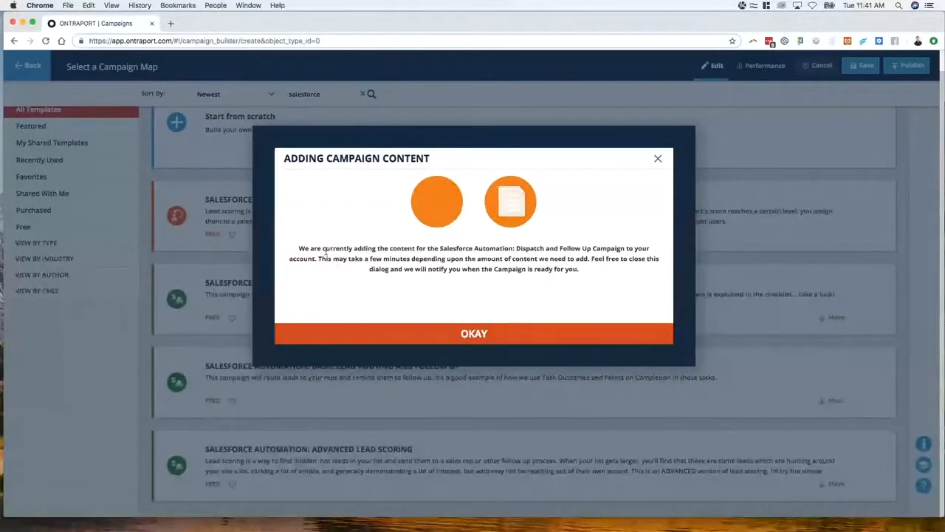
left_click(461, 336)
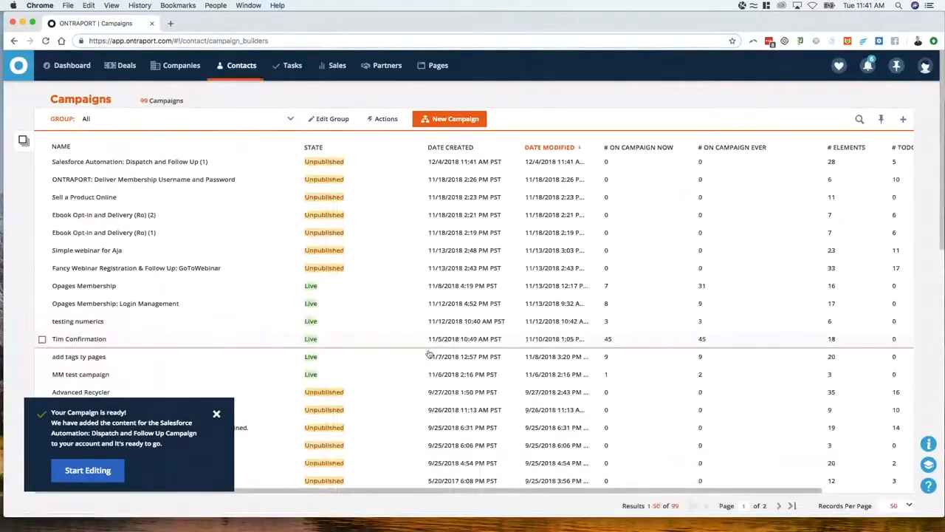
left_click(92, 470)
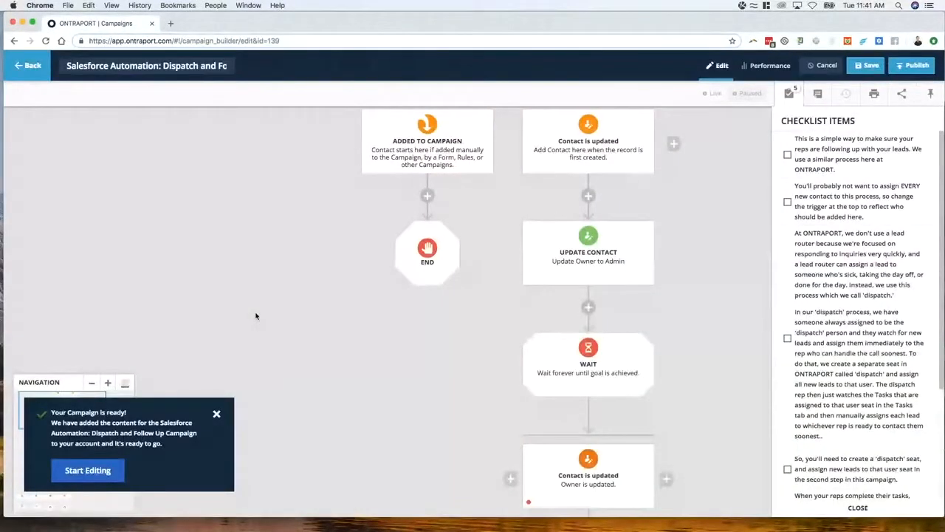
left_click(217, 415)
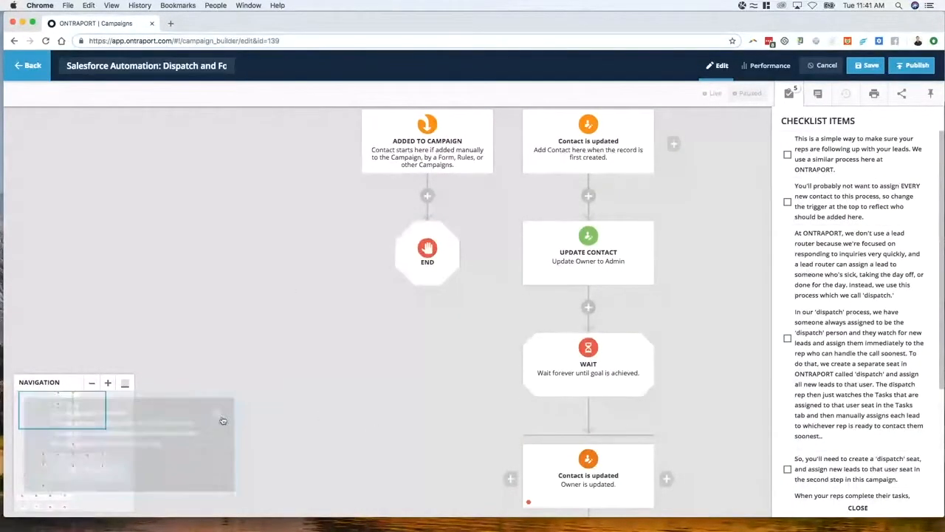
Replace the "Contact is created" trigger in the first Contact is updated element with "Contact submits a Form"
mouse_move(63, 407)
left_mouse_down()
mouse_move(78, 422)
mouse_move(66, 462)
mouse_move(81, 518)
mouse_move(63, 494)
mouse_move(78, 483)
mouse_move(80, 408)
left_mouse_up()
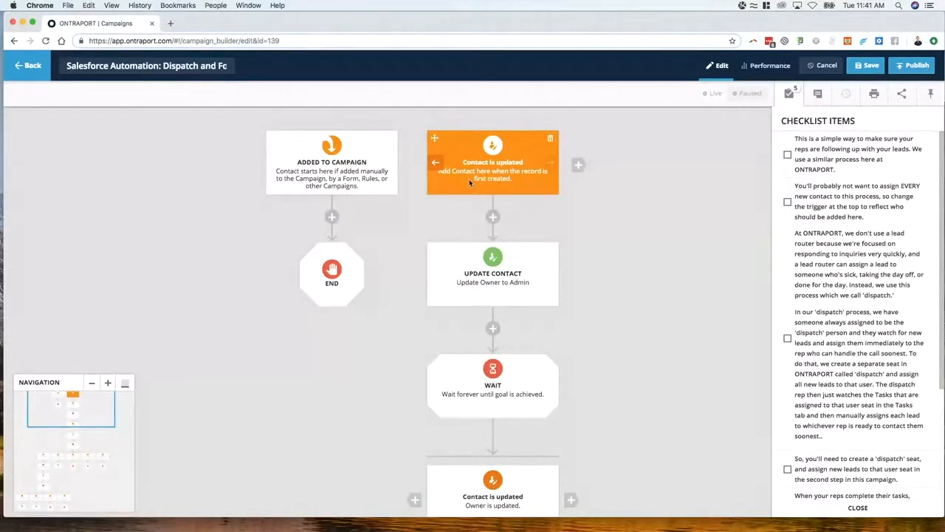
left_click(504, 180)
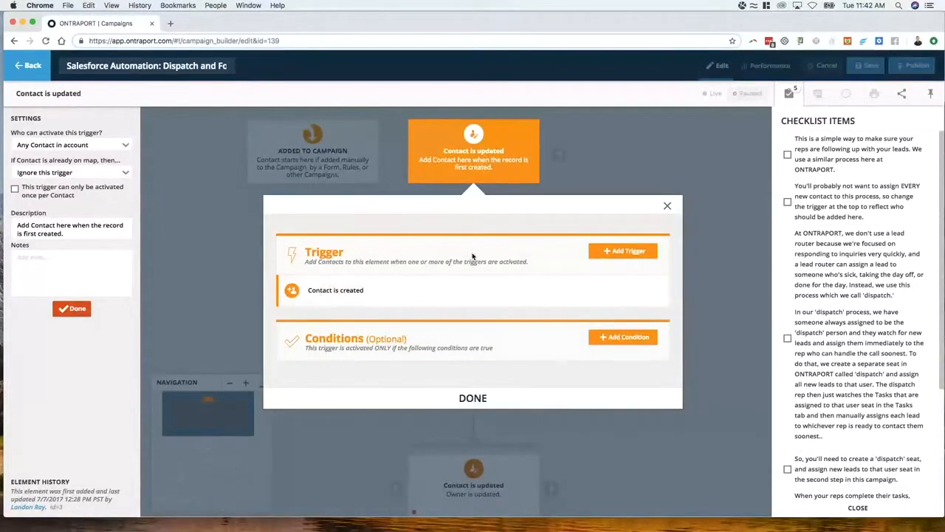
left_click(641, 291)
left_click(623, 251)
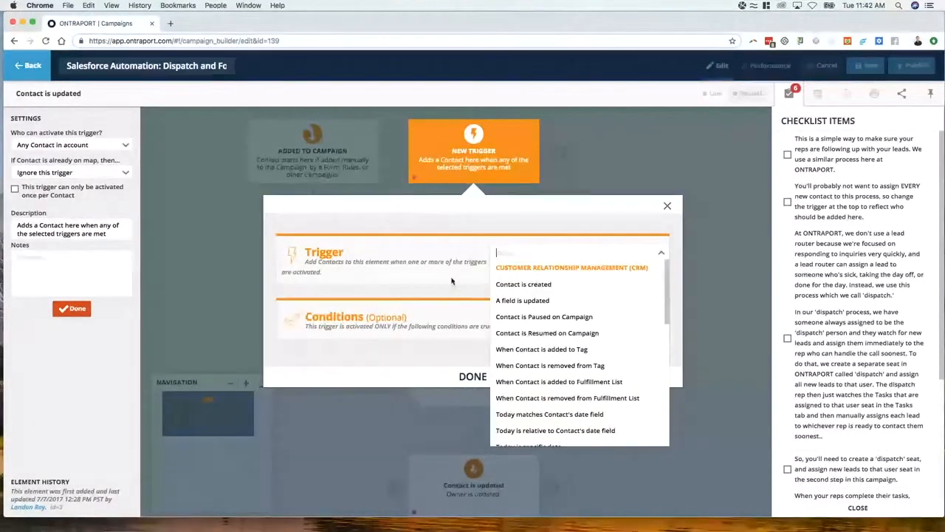
type("form")
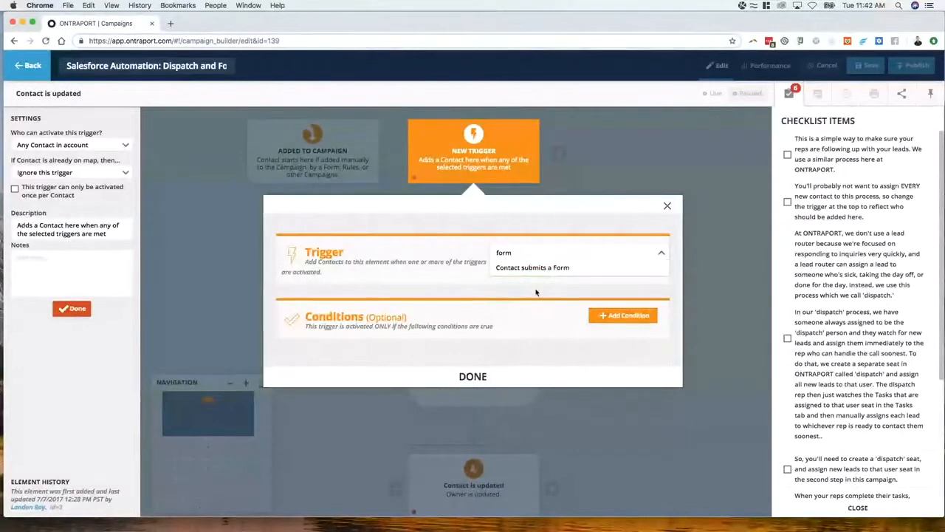
left_click(532, 267)
Set the form trigger to the Demo Request Step 1 form and finish editing the element
left_click(414, 292)
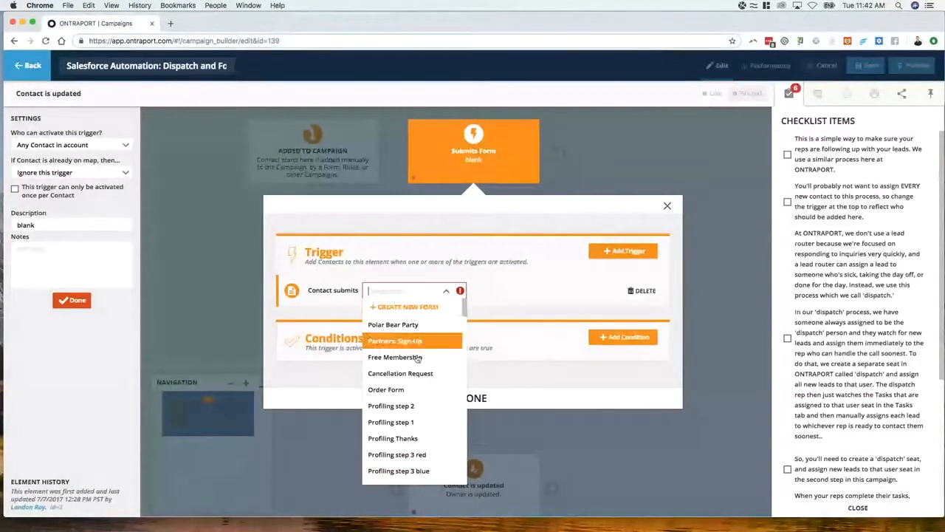
scroll(423, 414, "down", 2)
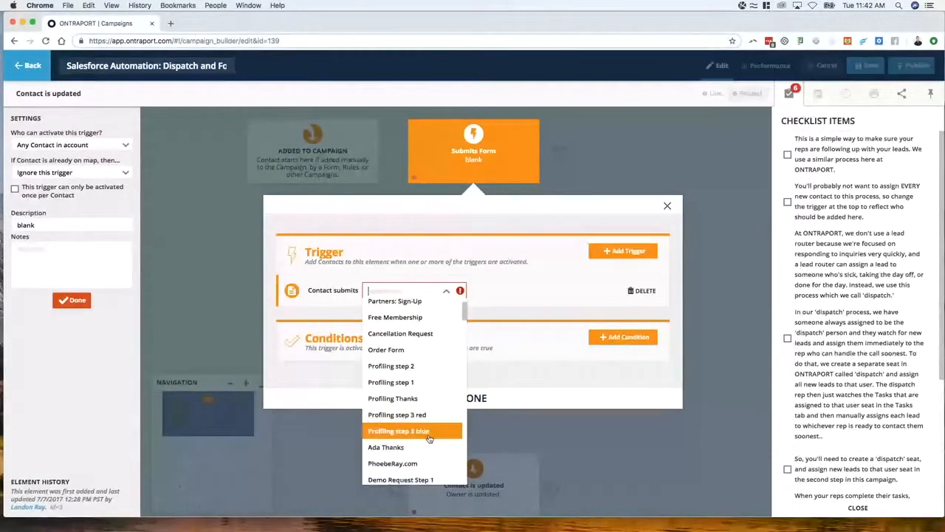
scroll(428, 436, "down", 3)
left_click(421, 405)
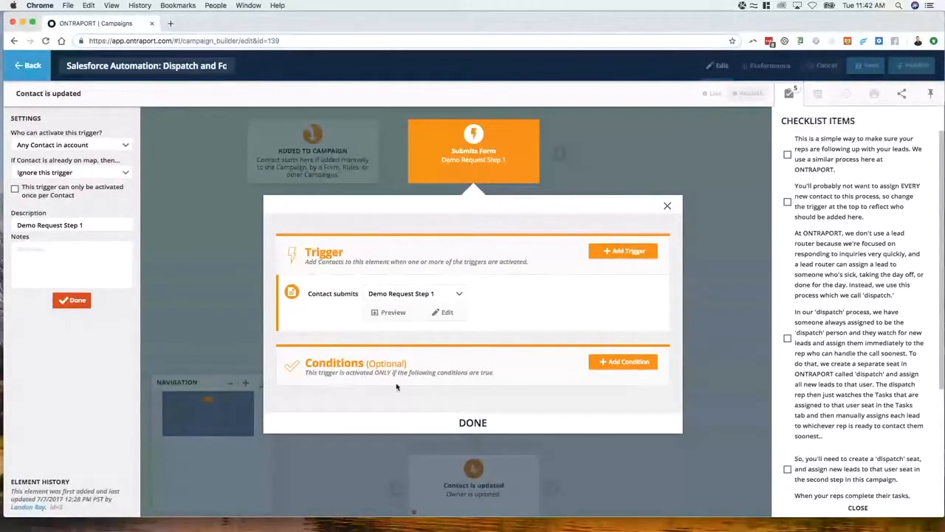
left_click(471, 423)
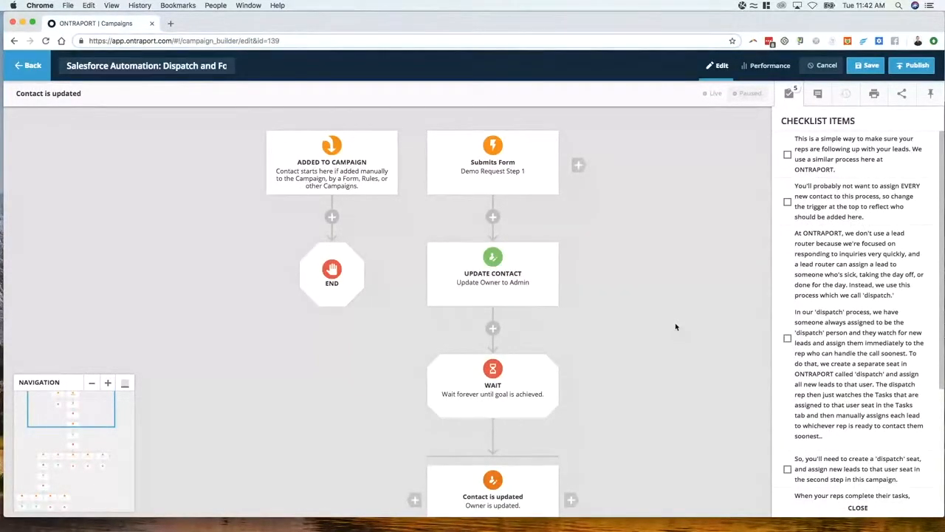
Check which users can be assigned as owner in the Update Contact element
left_click(476, 273)
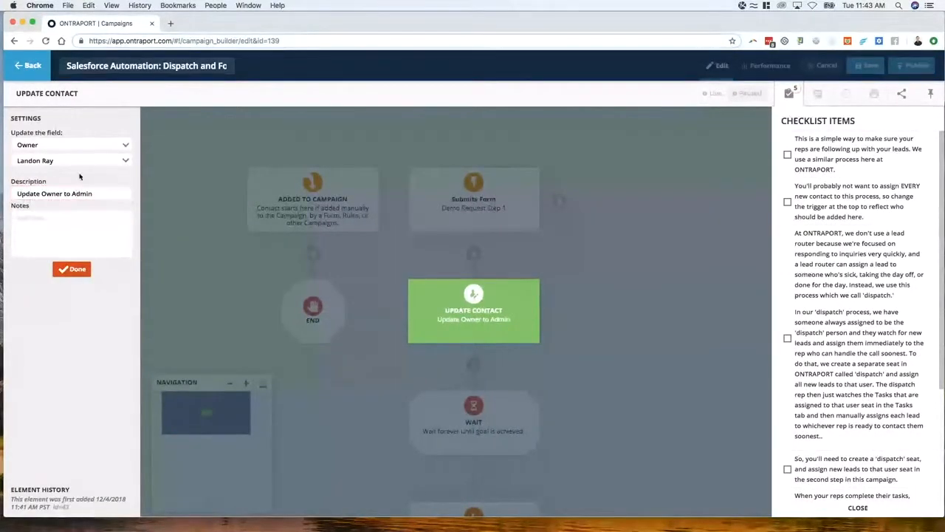
left_click(57, 161)
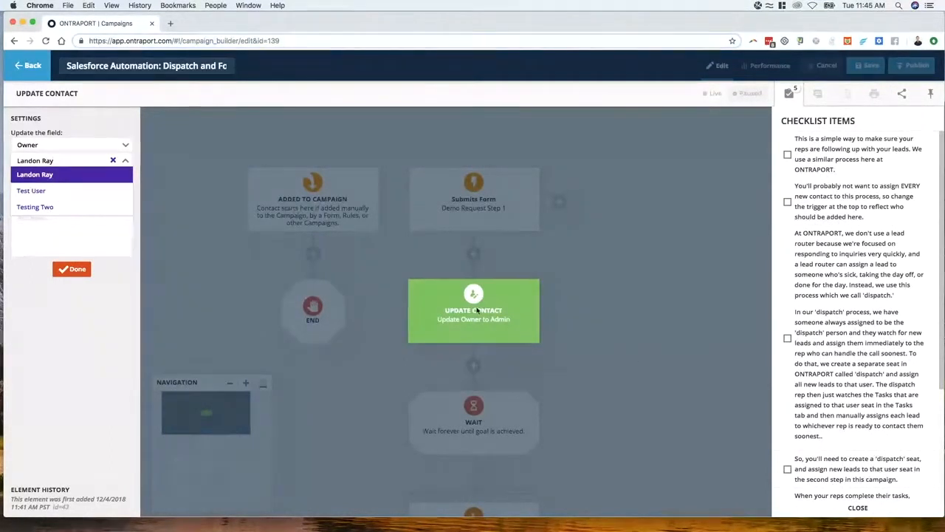
left_click(73, 268)
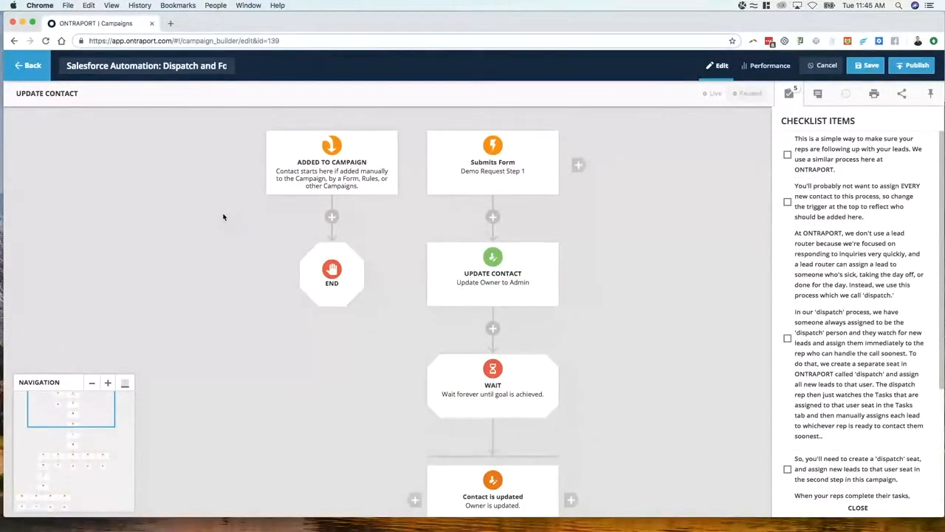
Insert a Notify with Email element between the Update Contact and Wait elements
scroll(490, 328, "down", 5)
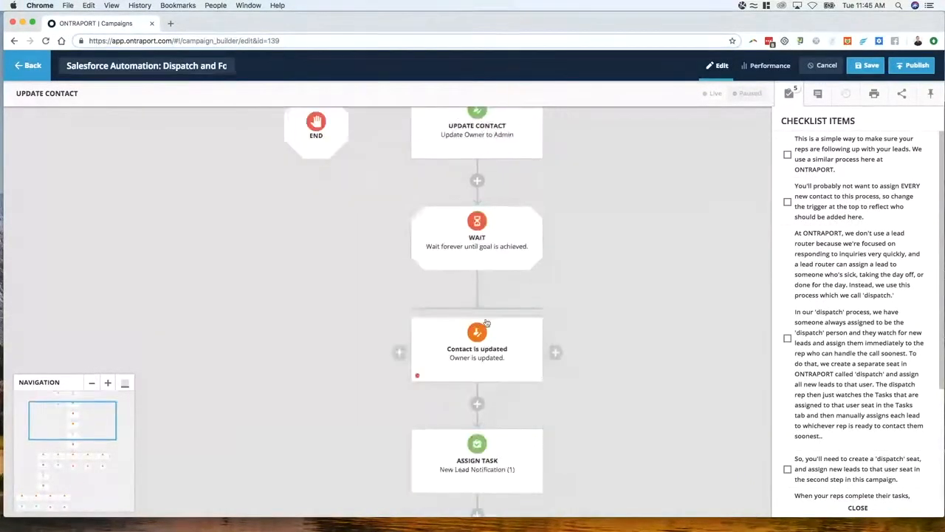
left_click(486, 323)
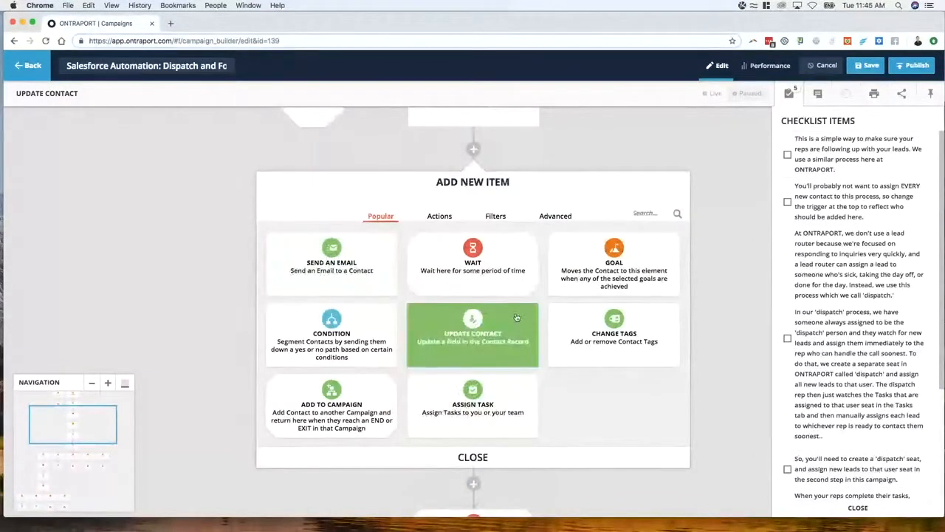
left_click(434, 219)
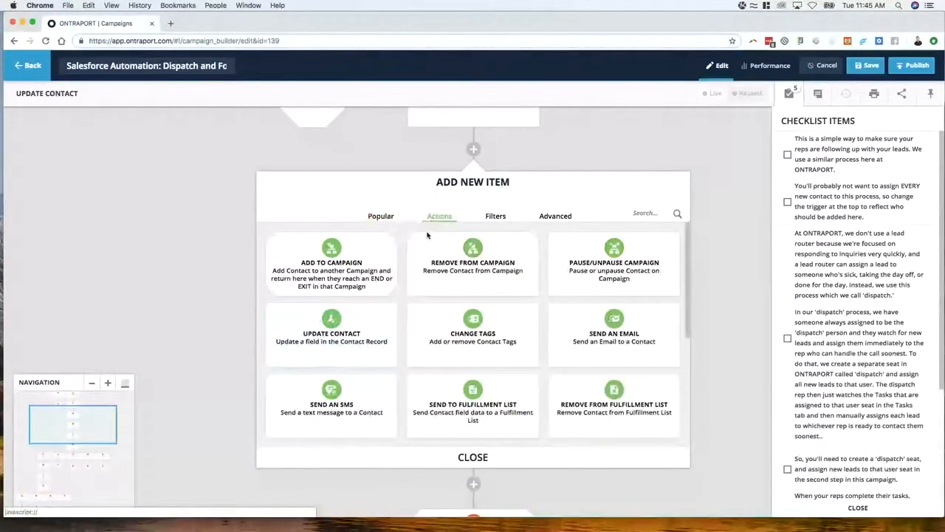
left_click(646, 212)
type("no")
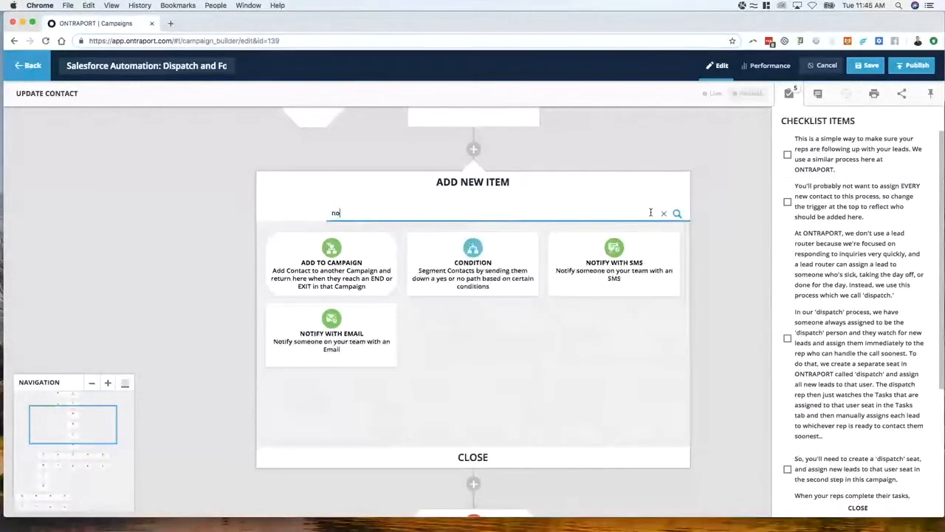
type("t")
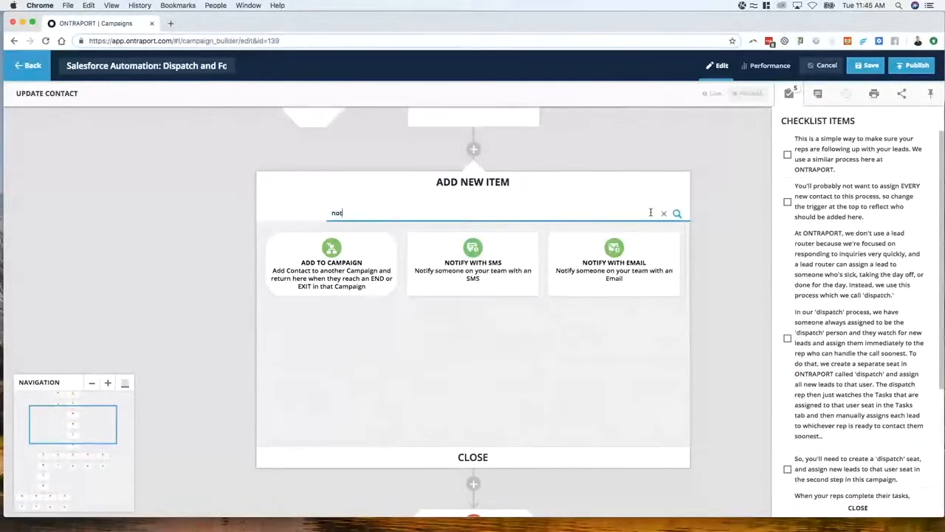
left_click(584, 272)
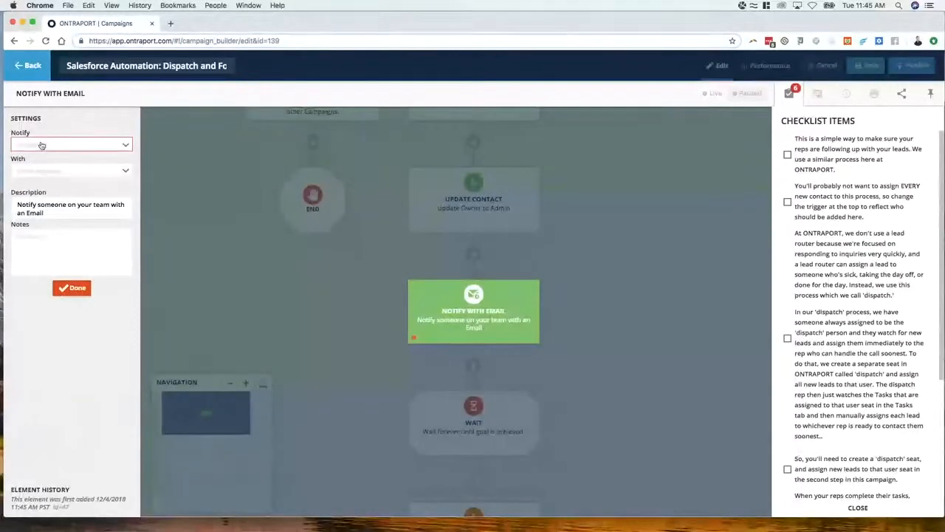
Set the Notify with Email element to notify the Contact's Owner
left_click(63, 148)
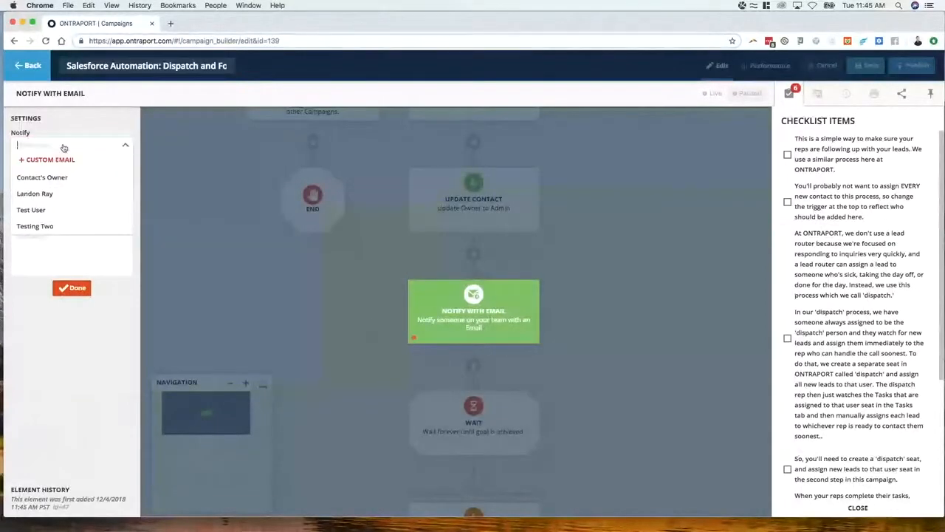
left_click(60, 181)
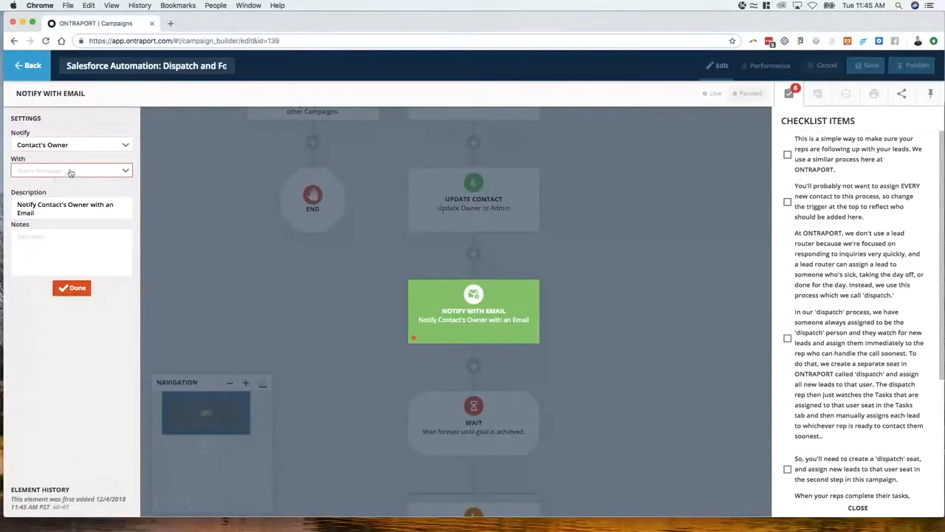
left_click(78, 149)
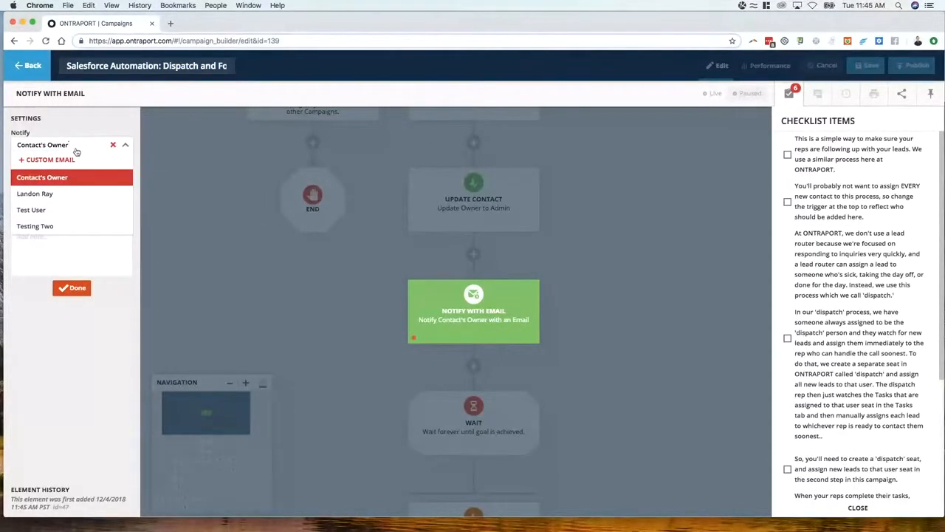
left_click(146, 170)
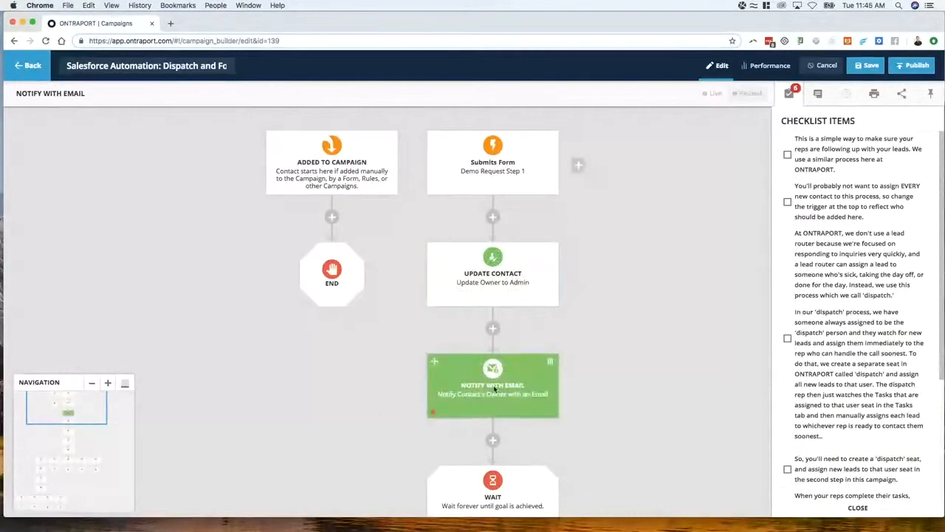
Check which messages can be selected for the Notify with Email element
left_click(493, 388)
left_click(62, 171)
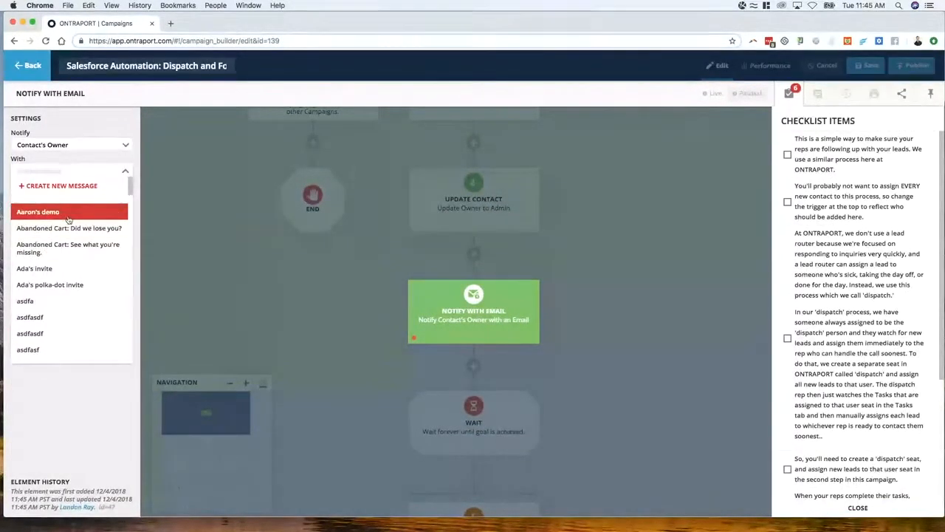
left_click(207, 230)
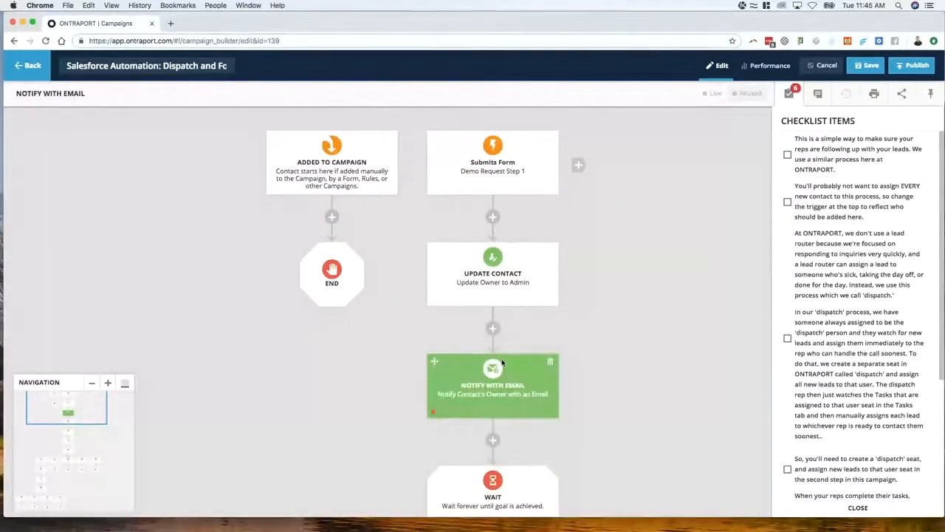
Delete only the Notify with Email element between the Update Contact and Wait elements
scroll(473, 366, "down", 1)
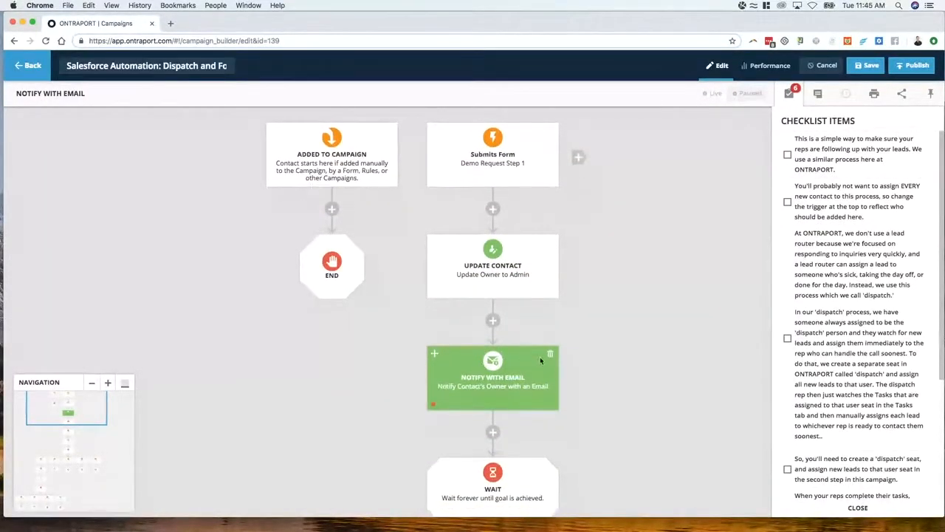
scroll(407, 384, "down", 5)
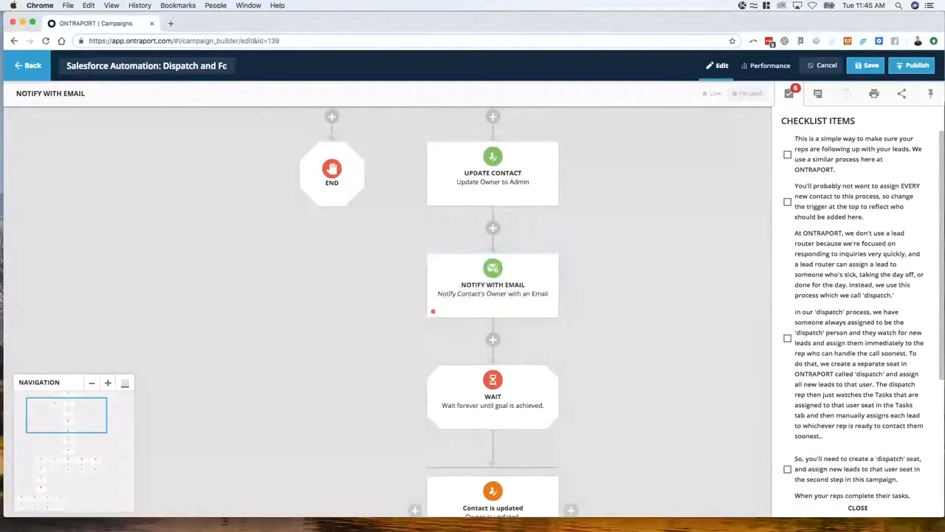
left_click(545, 266)
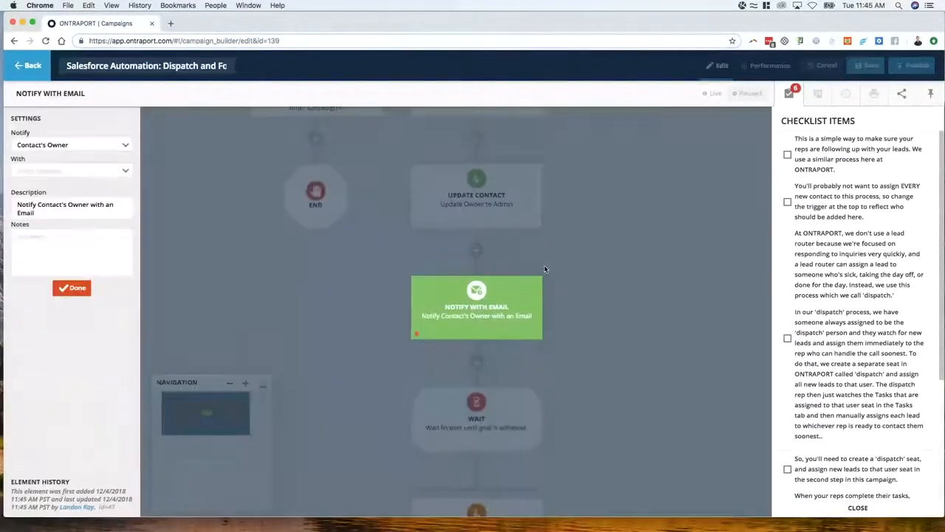
left_click(577, 278)
left_click(548, 266)
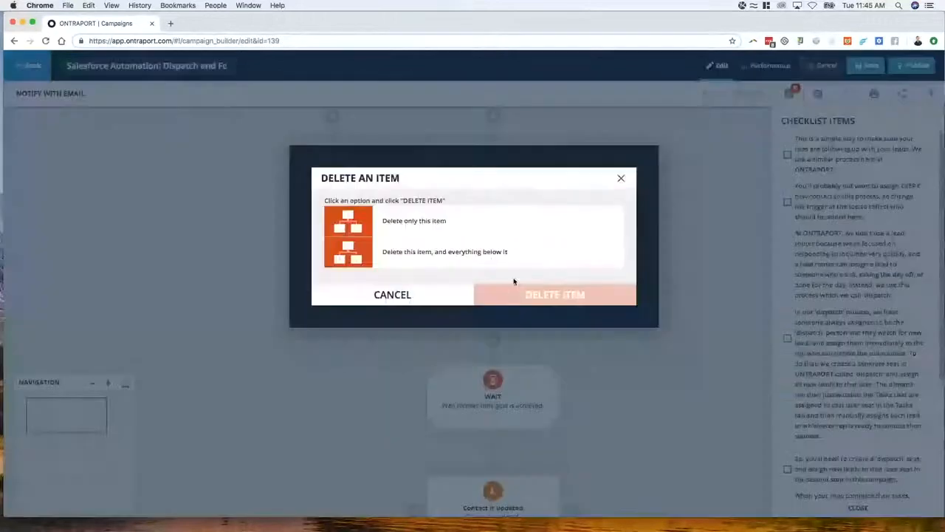
left_click(397, 227)
left_click(555, 298)
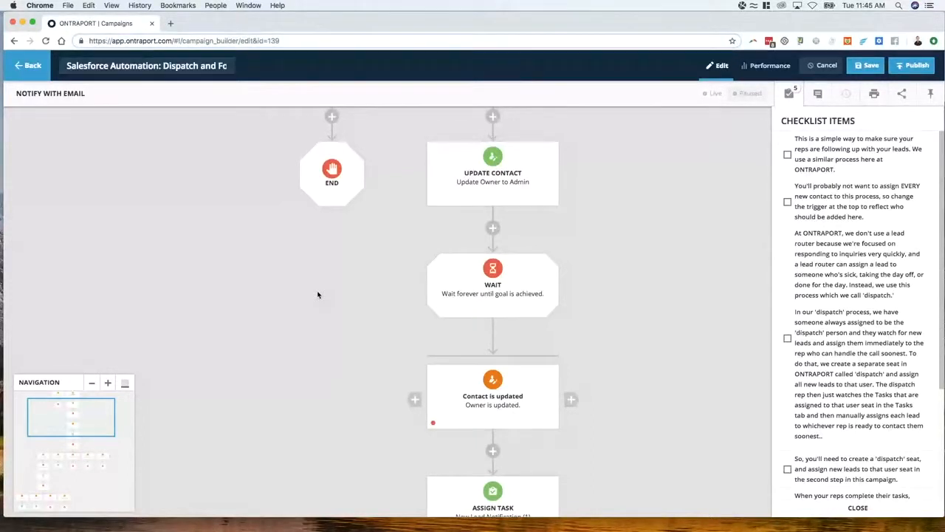
Review the flow below Update Contact and the goal settings of the Contact is updated element after the Wait
scroll(503, 198, "up", 3)
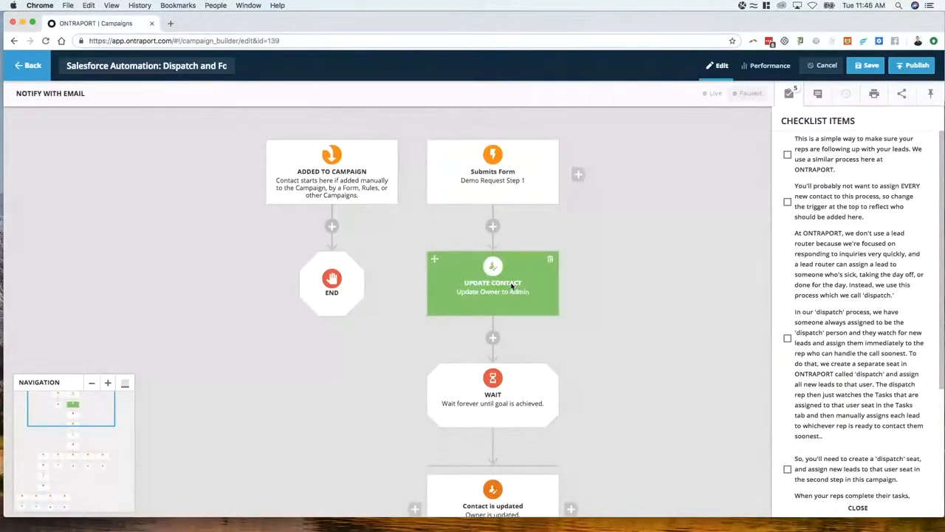
scroll(508, 293, "down", 1)
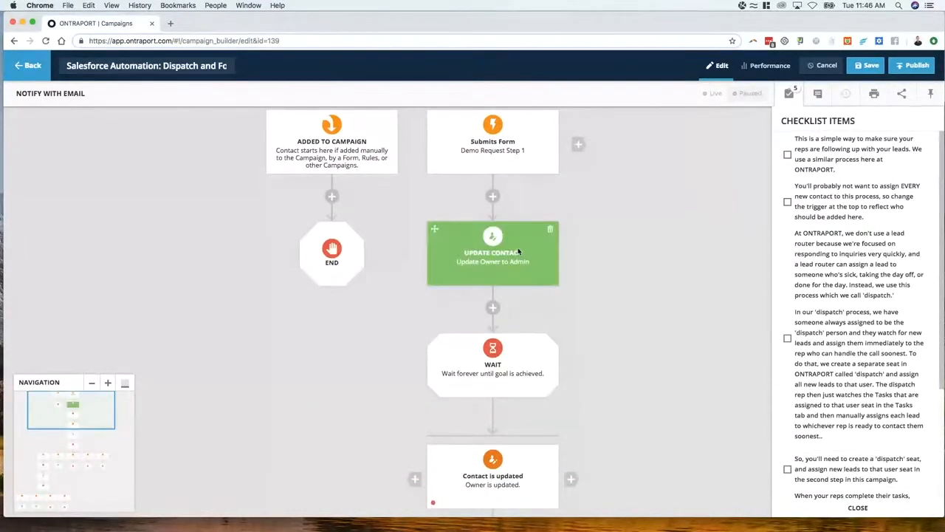
scroll(517, 266, "down", 2)
scroll(495, 310, "down", 4)
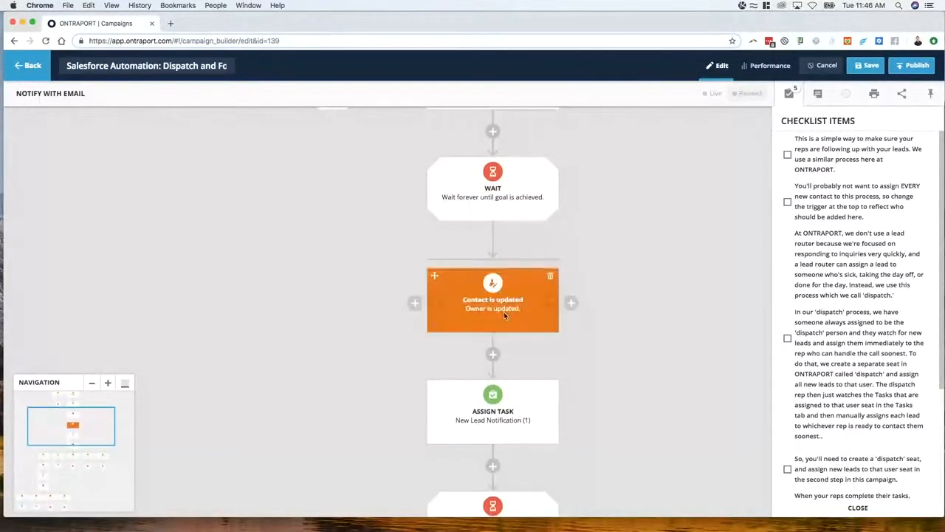
scroll(506, 312, "down", 1)
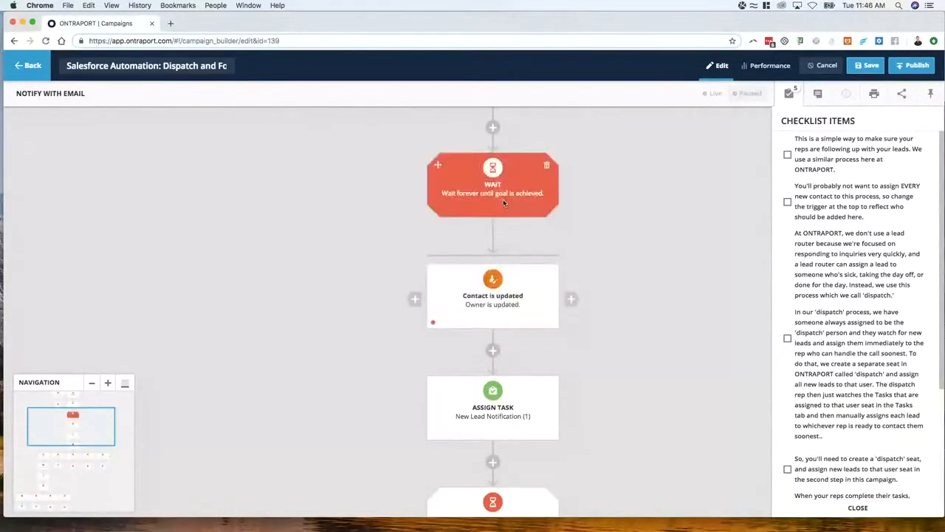
left_click(493, 299)
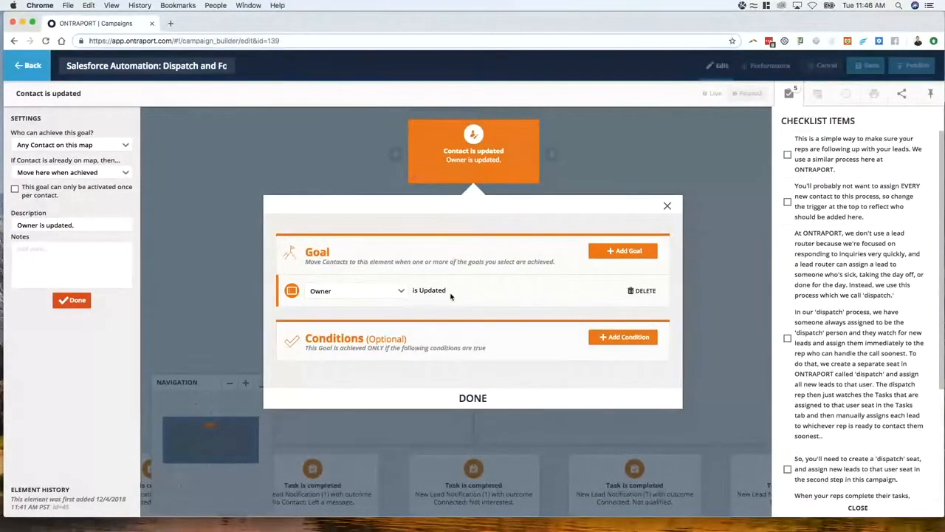
left_click(350, 179)
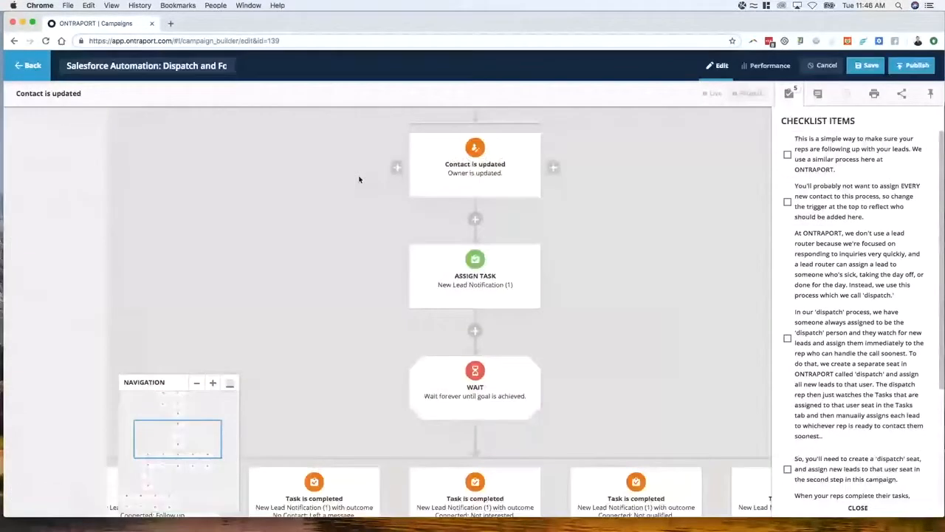
left_click(495, 303)
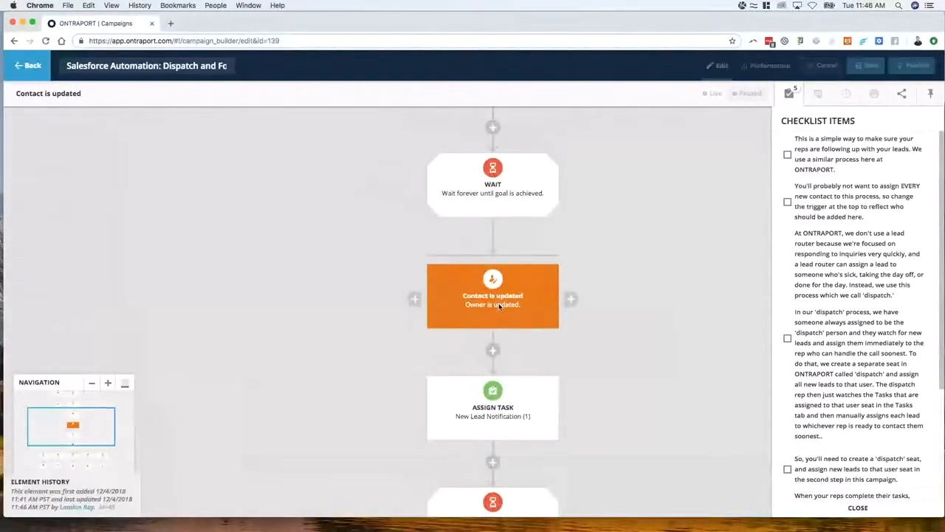
left_click(311, 180)
Restrict who can achieve the Contact is updated goal to "Only Contacts on previous Wait" and finish editing the element
scroll(505, 257, "up", 6)
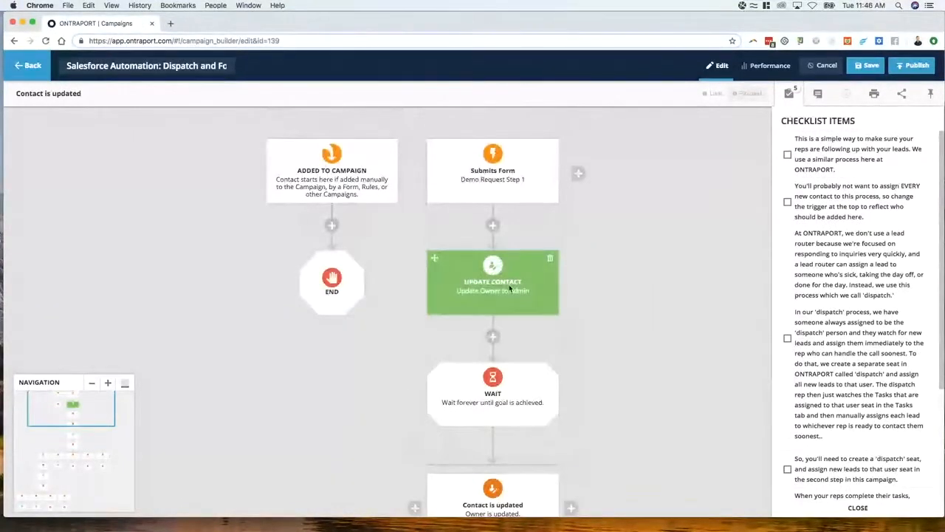
scroll(506, 310, "down", 1)
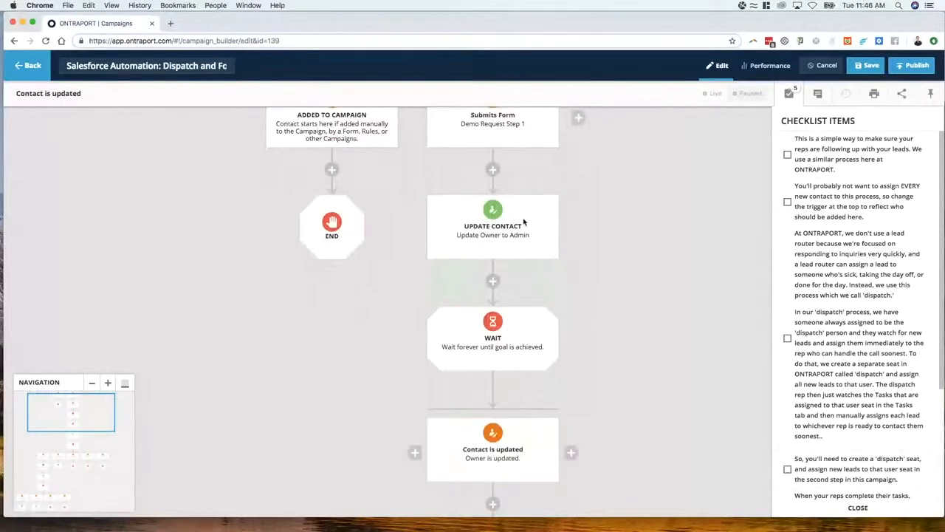
scroll(493, 451, "down", 1)
left_click(484, 416)
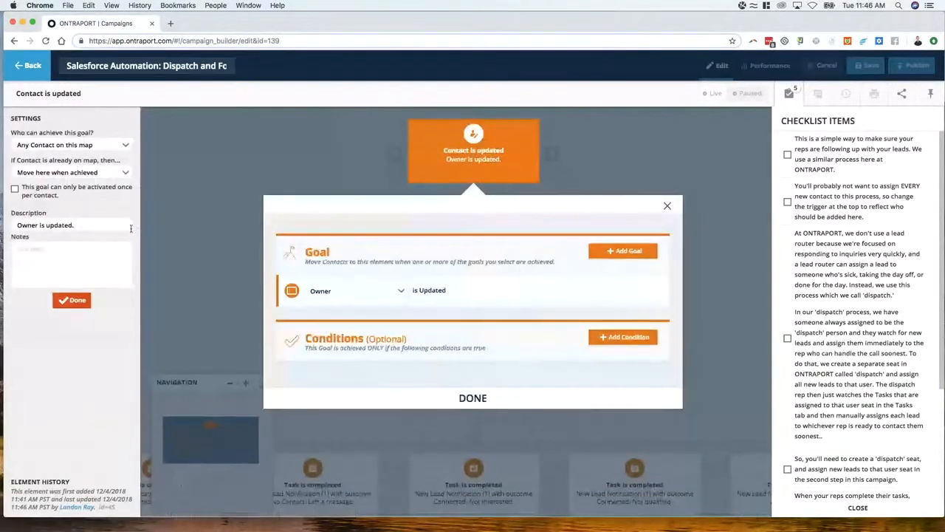
left_click(85, 147)
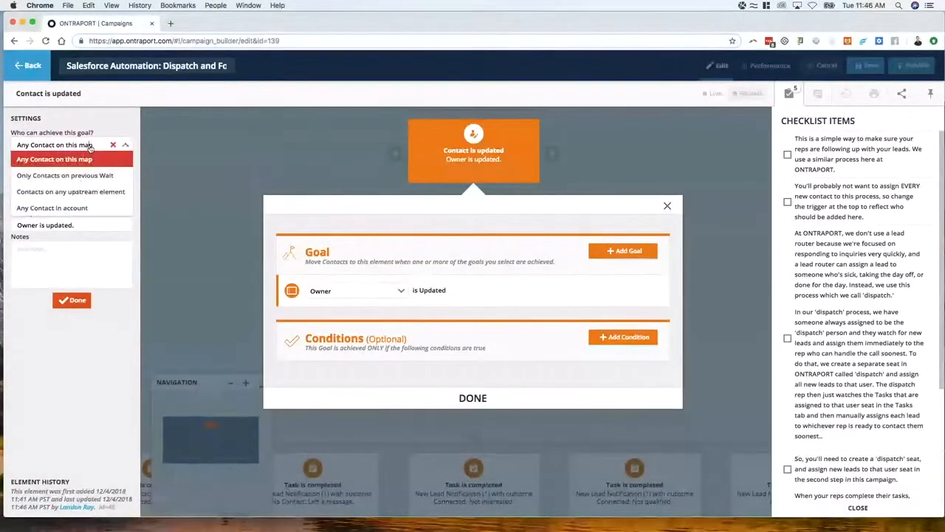
left_click(112, 177)
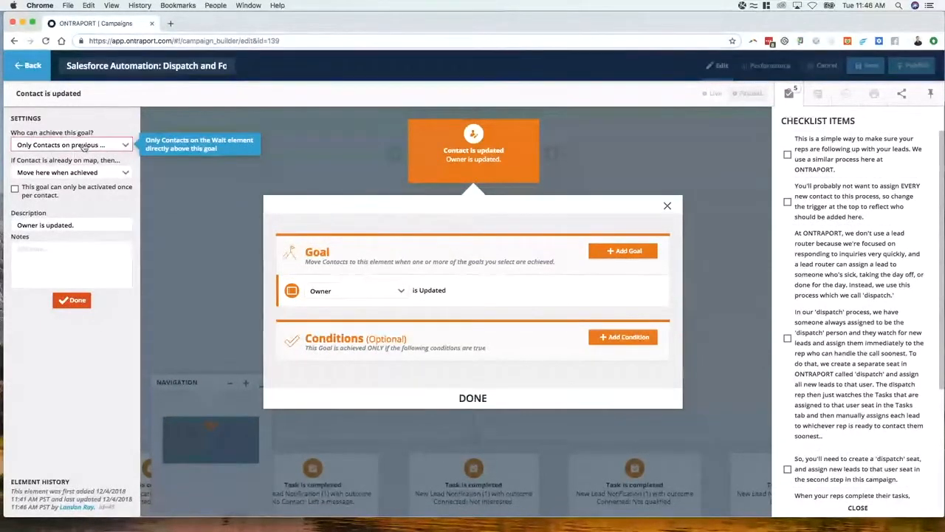
left_click(169, 180)
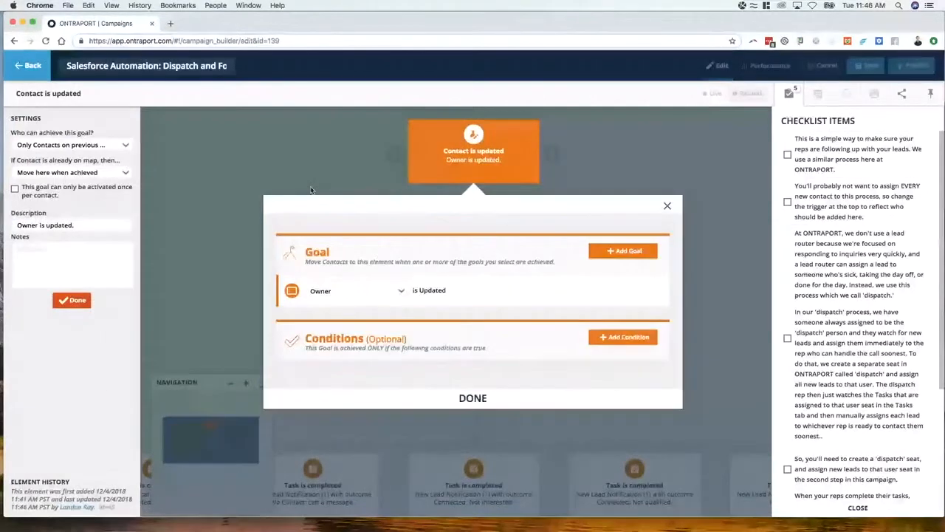
left_click(473, 396)
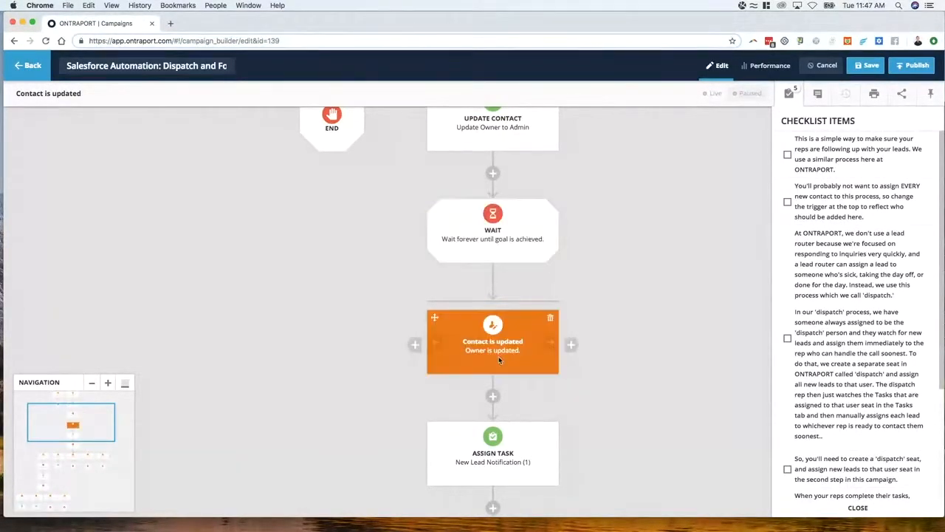
Preview the New Lead Notification (1) task in the Assign Task element and read its message
scroll(497, 353, "down", 2)
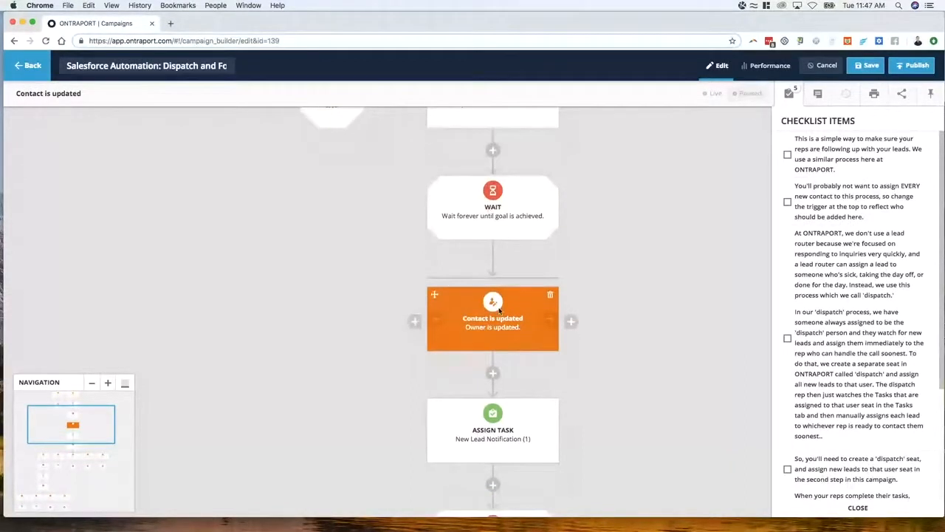
scroll(499, 315, "down", 1)
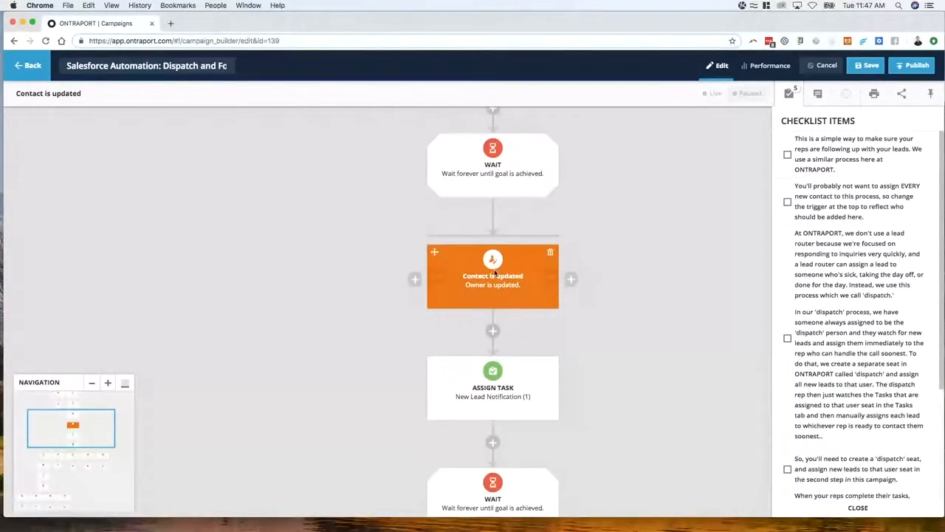
scroll(495, 273, "down", 2)
scroll(499, 350, "down", 2)
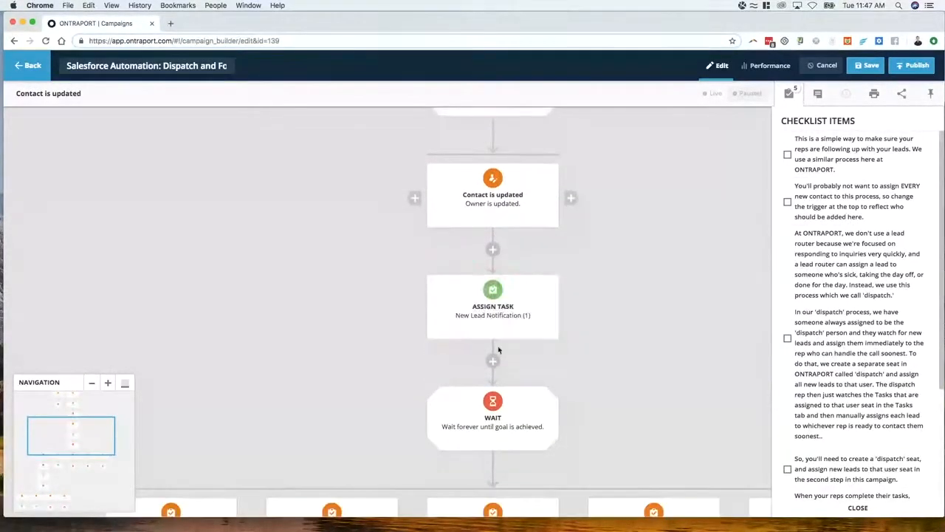
left_click(489, 319)
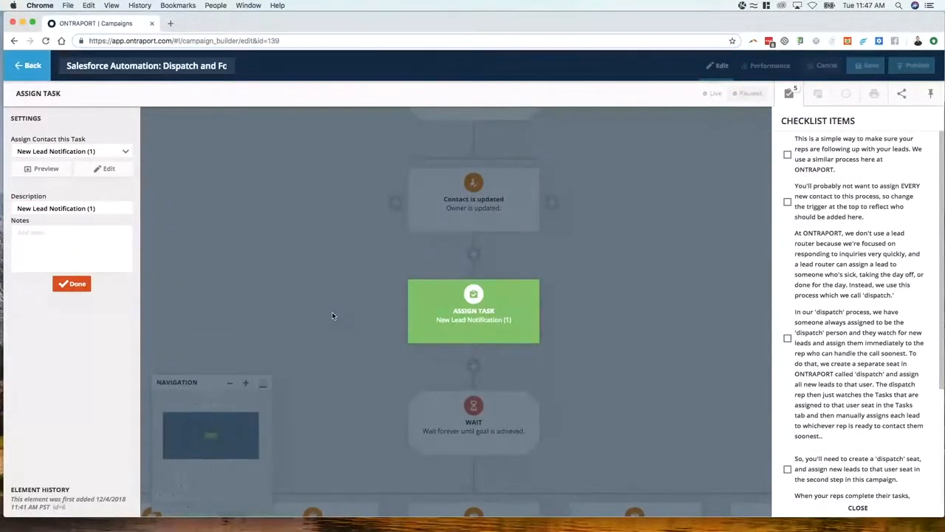
left_click(43, 169)
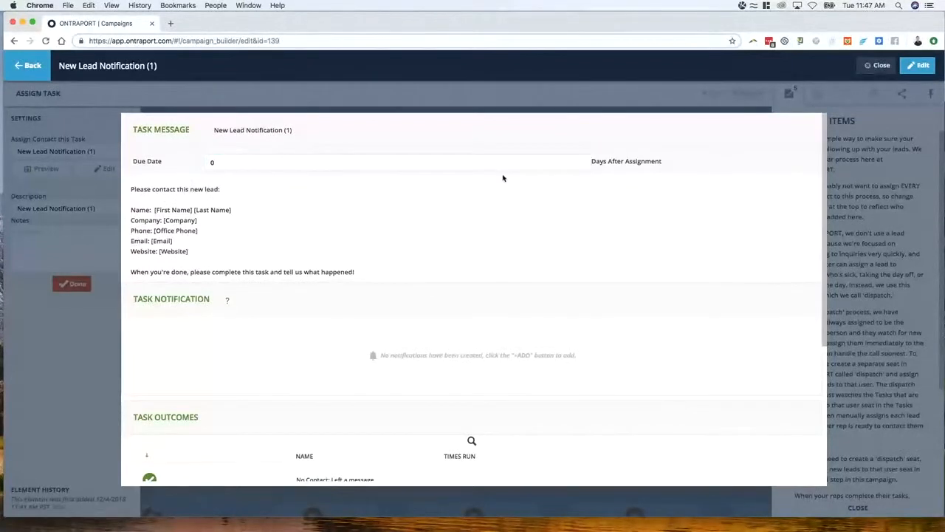
left_click_drag(131, 189, 251, 272)
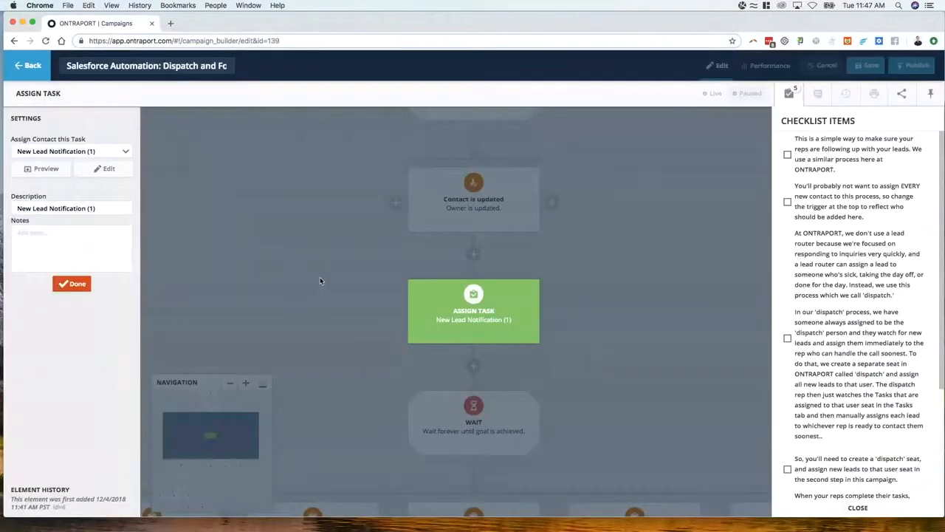
Preview the New Lead Notification (1) task again to examine its outcomes and included form, and leave the Assign Task element
left_click(37, 168)
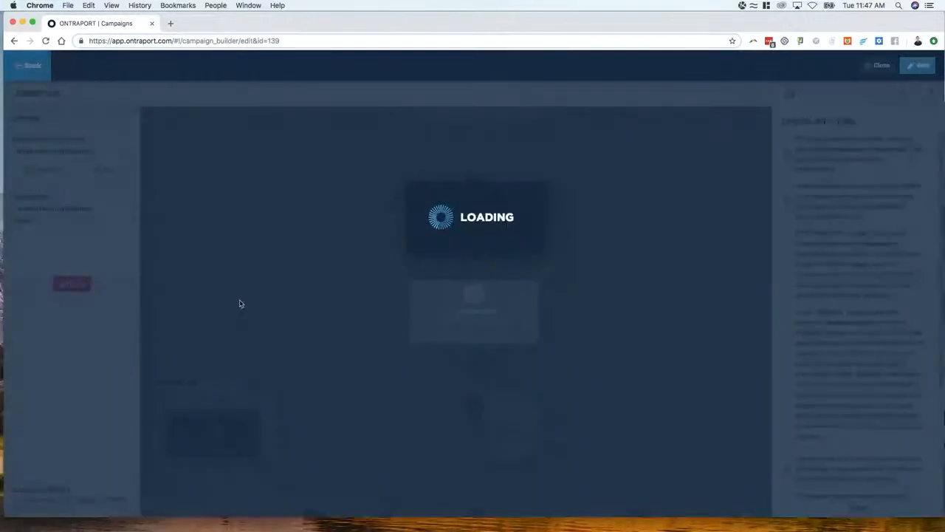
scroll(249, 271, "down", 5)
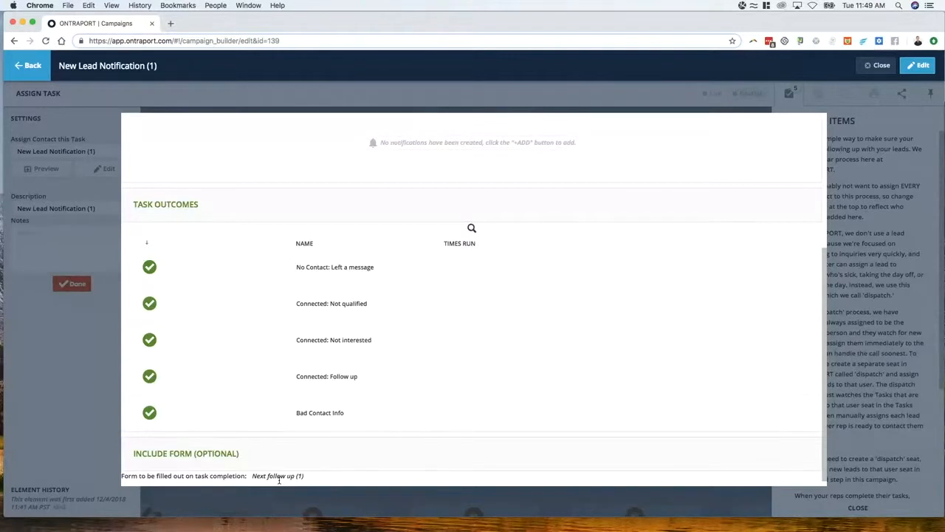
left_click(68, 347)
left_click(379, 318)
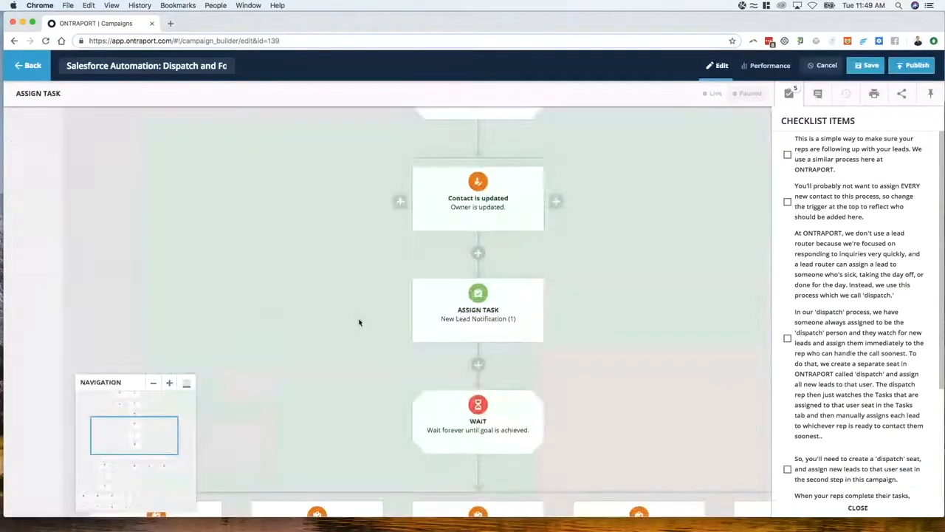
scroll(487, 310, "down", 2)
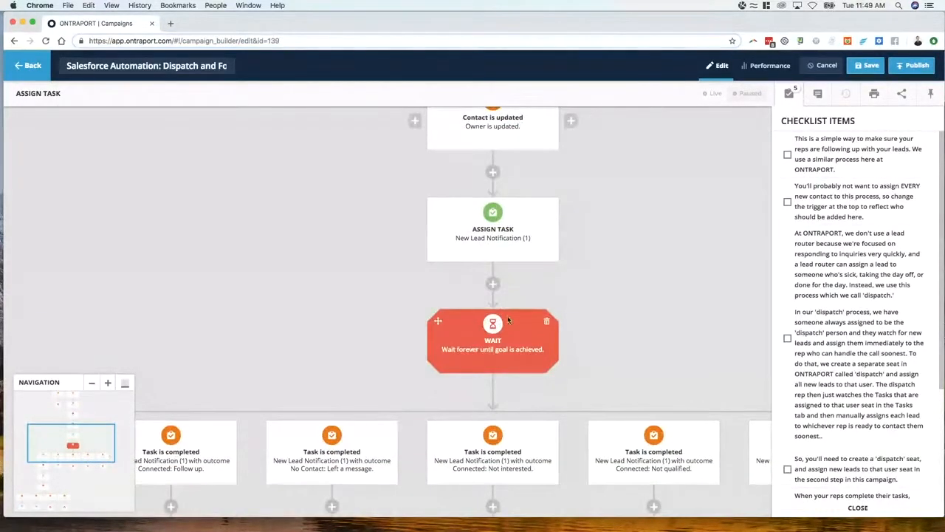
Close the checklist and review the Task is completed goals for New Lead Notification (1) below the Wait
scroll(487, 340, "down", 2)
left_click_drag(382, 280, 300, 130)
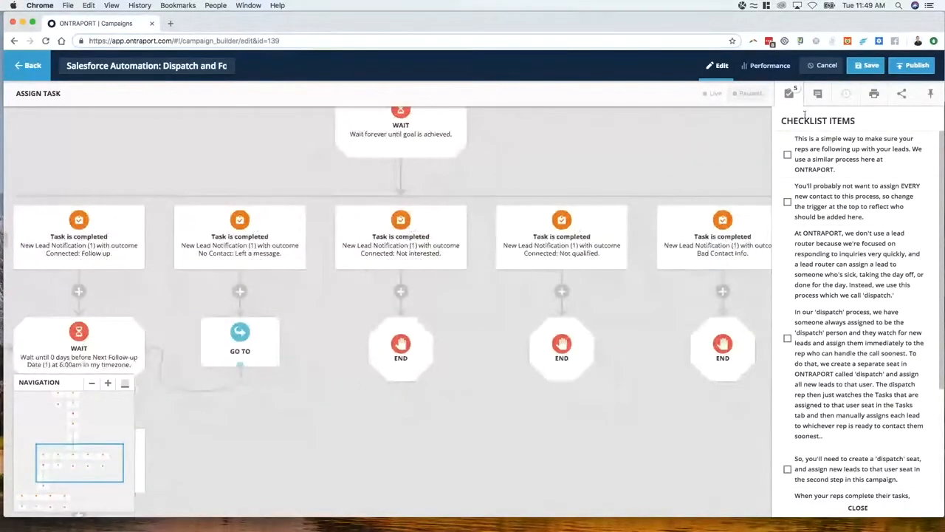
left_click(791, 99)
left_click_drag(367, 305, 407, 287)
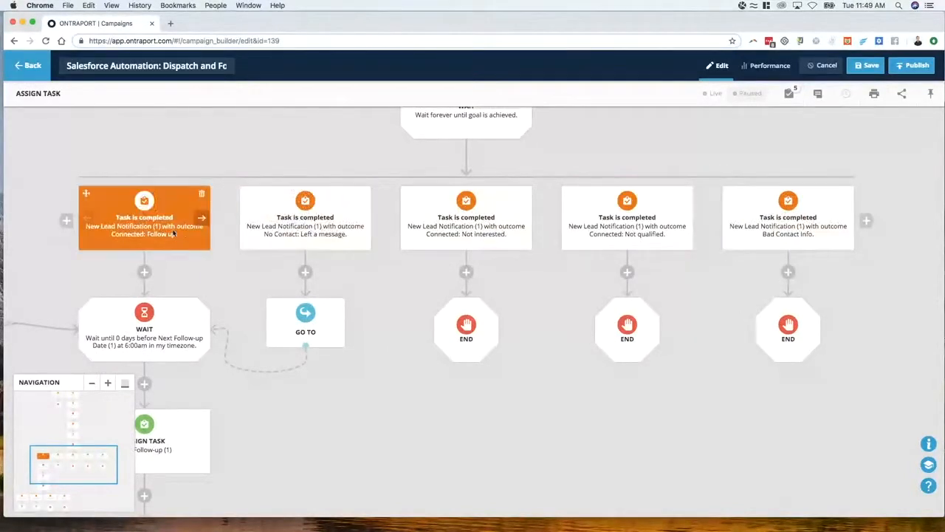
Try placing the Bad Contact Info goal ahead of the Connected: Not qualified goal, and restore the original order
scroll(717, 215, "up", 3)
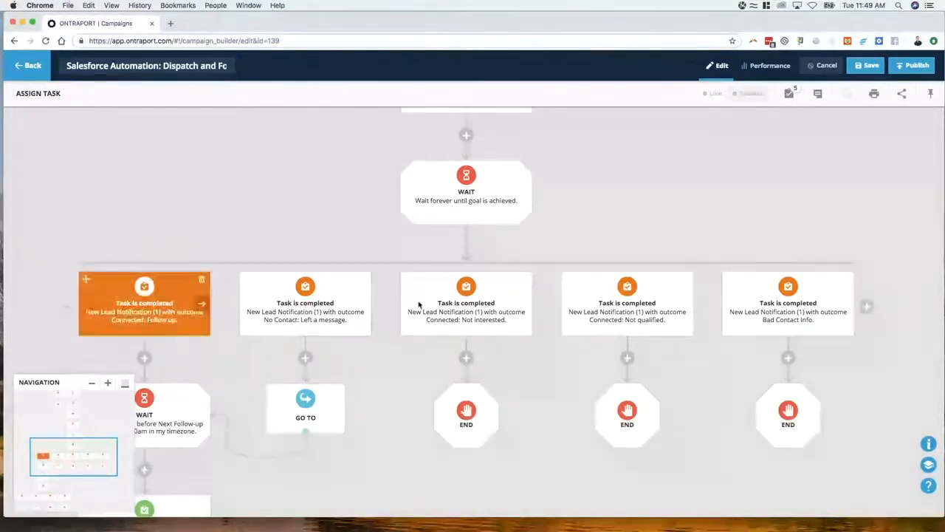
left_click(731, 305)
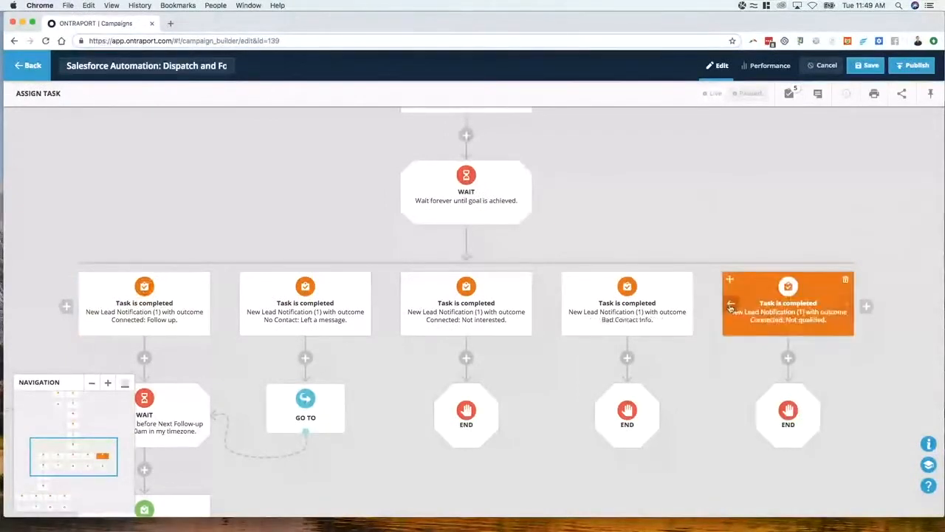
left_click(685, 307)
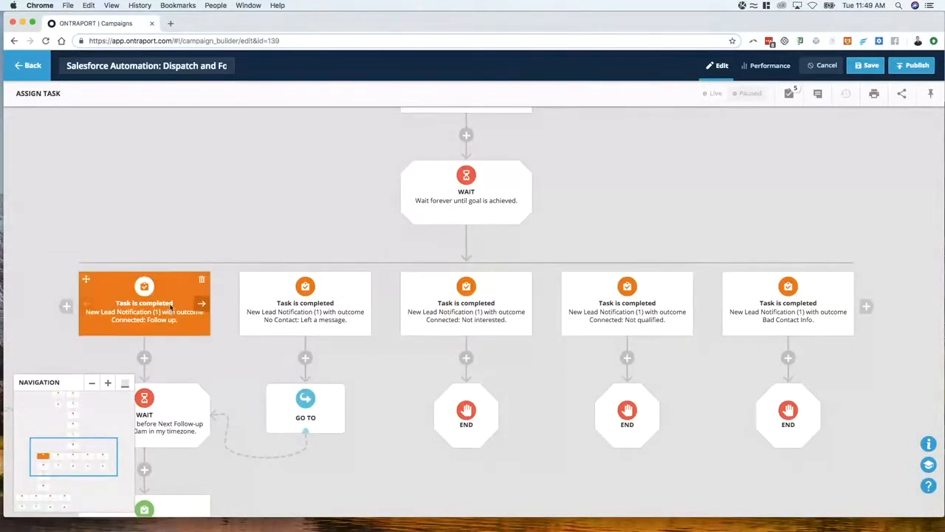
Restrict who can achieve the New Lead Notification (1) Connected: Follow up goal to "Only Contacts on previous Wait" and close its settings
scroll(169, 307, "down", 3)
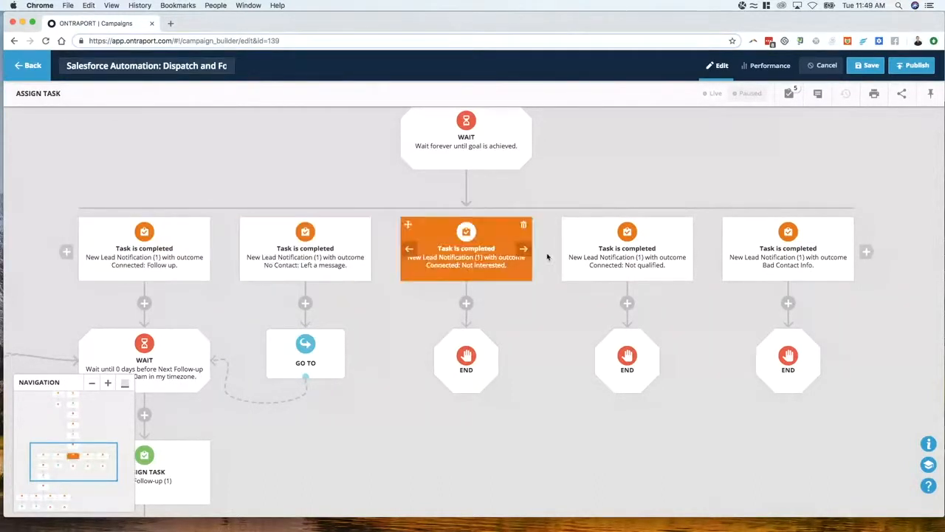
left_click(141, 264)
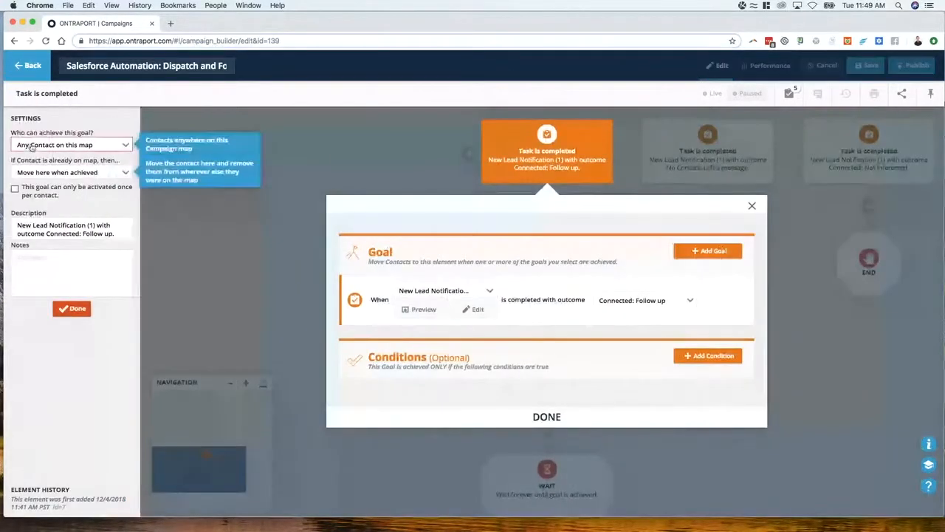
left_click(96, 148)
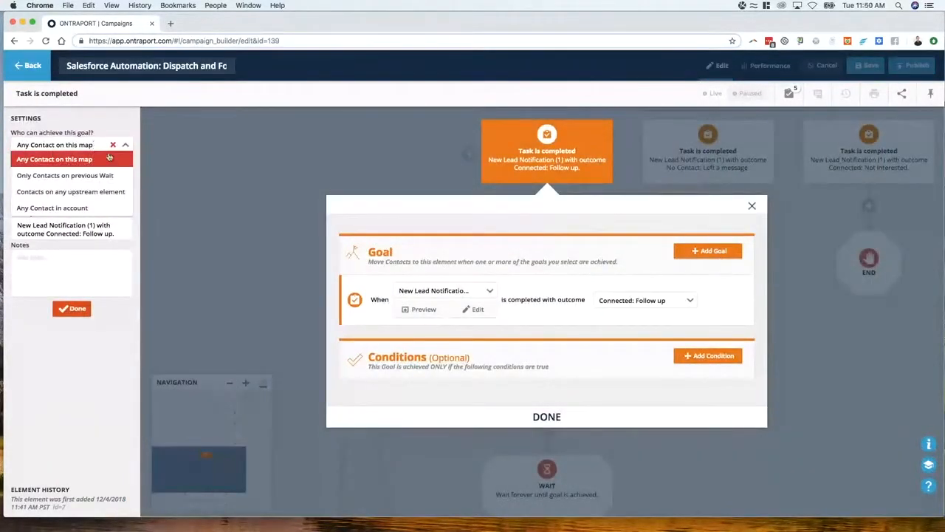
left_click(98, 177)
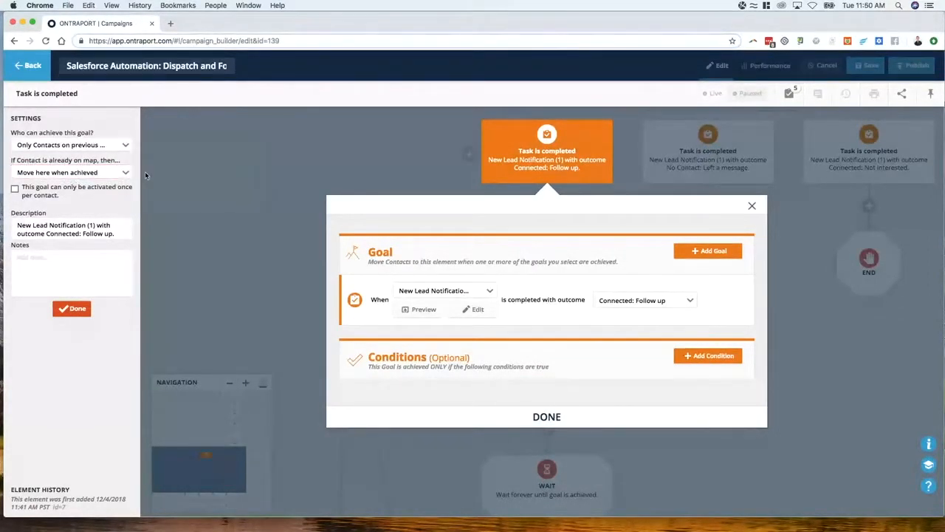
mouse_move(123, 175)
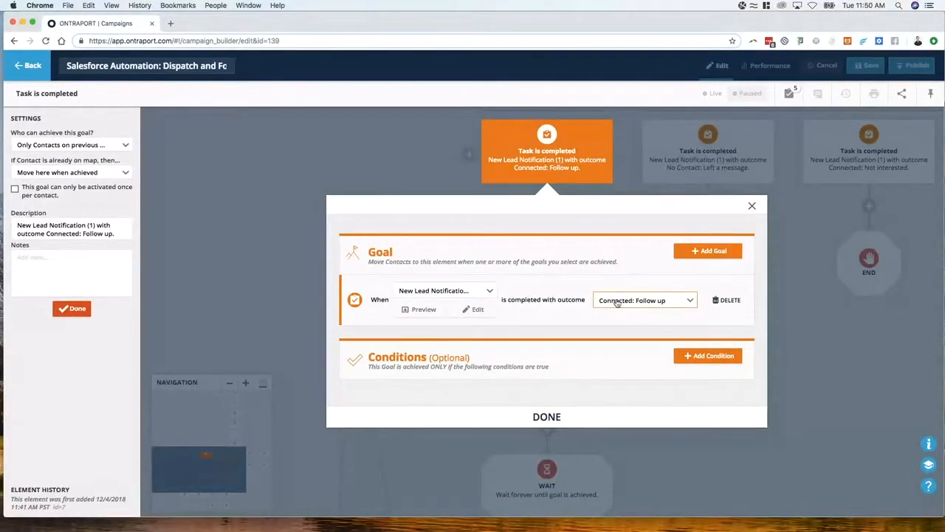
left_click(697, 162)
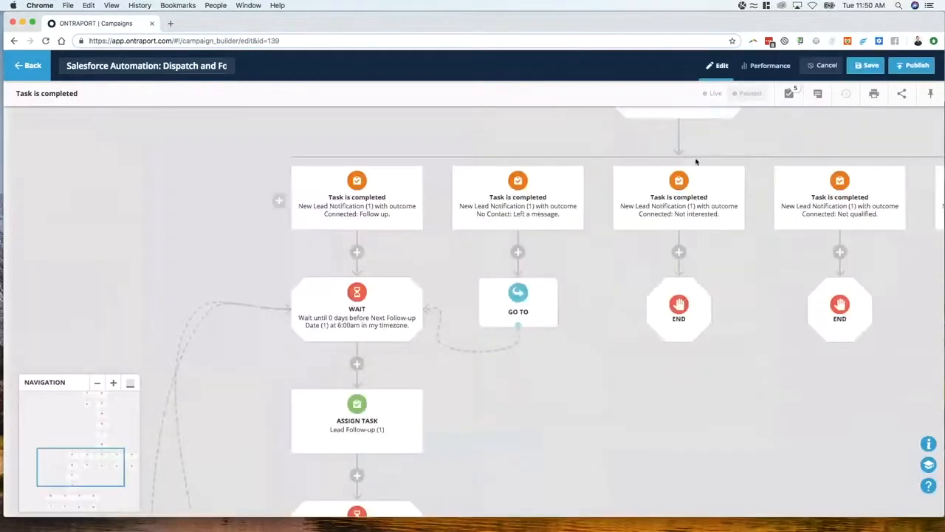
Examine the settings of the No Contact: Left a message goal for New Lead Notification (1) and close them
left_click_drag(696, 161, 370, 246)
left_click(368, 247)
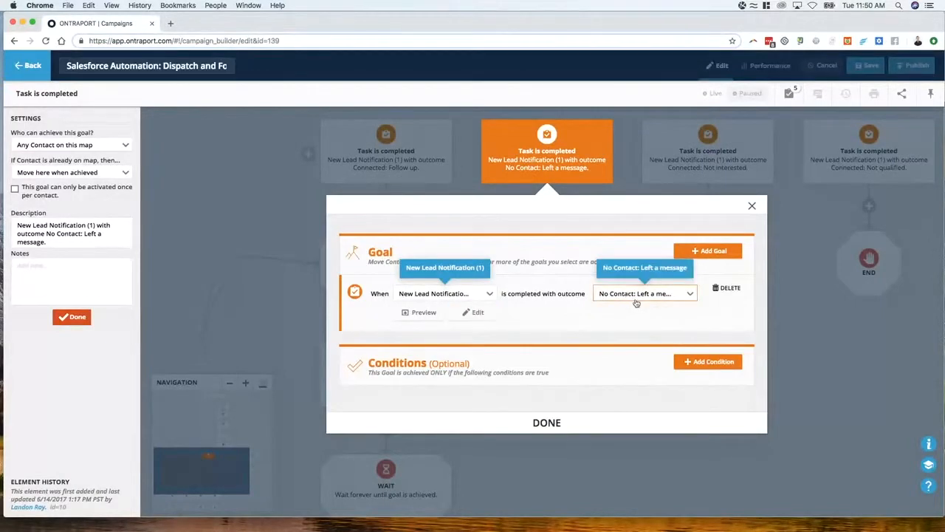
left_click(267, 200)
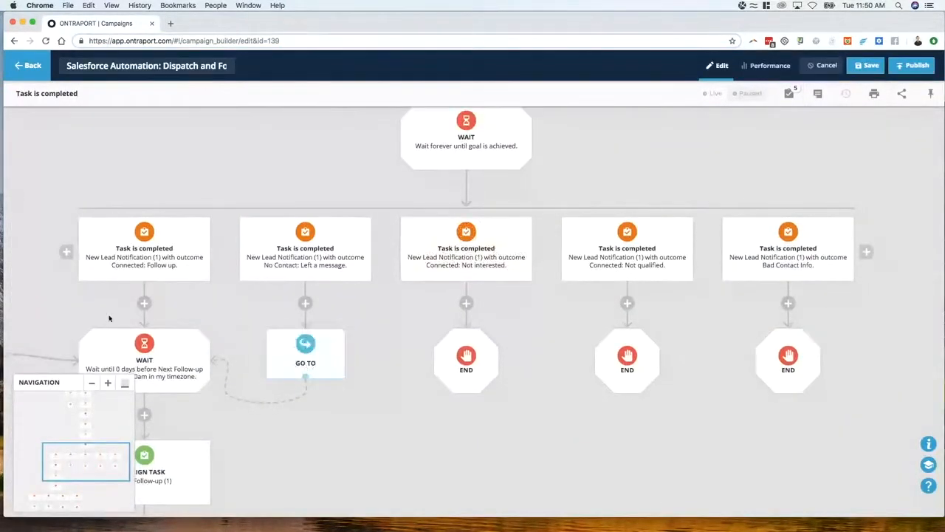
Examine the Wait, Go To and End elements that follow each New Lead Notification (1) outcome goal
left_click_drag(82, 312, 361, 236)
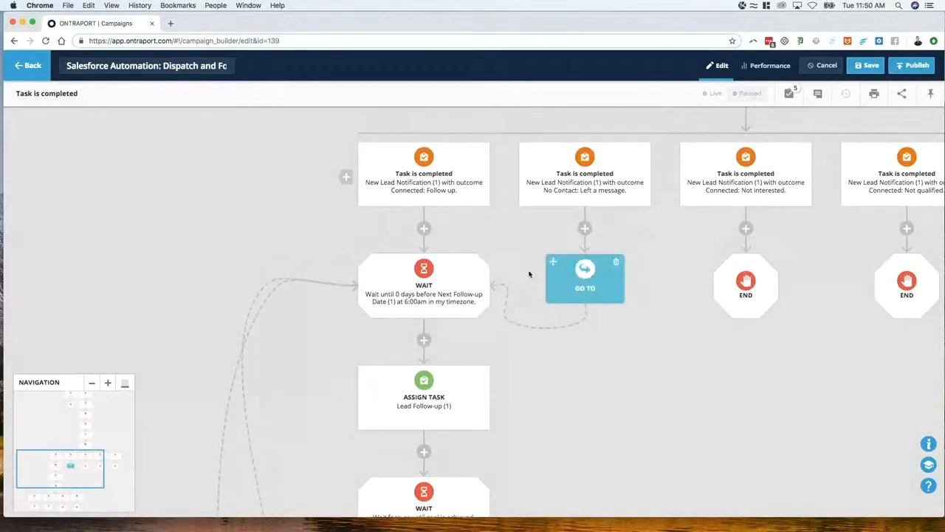
left_click_drag(640, 244, 264, 250)
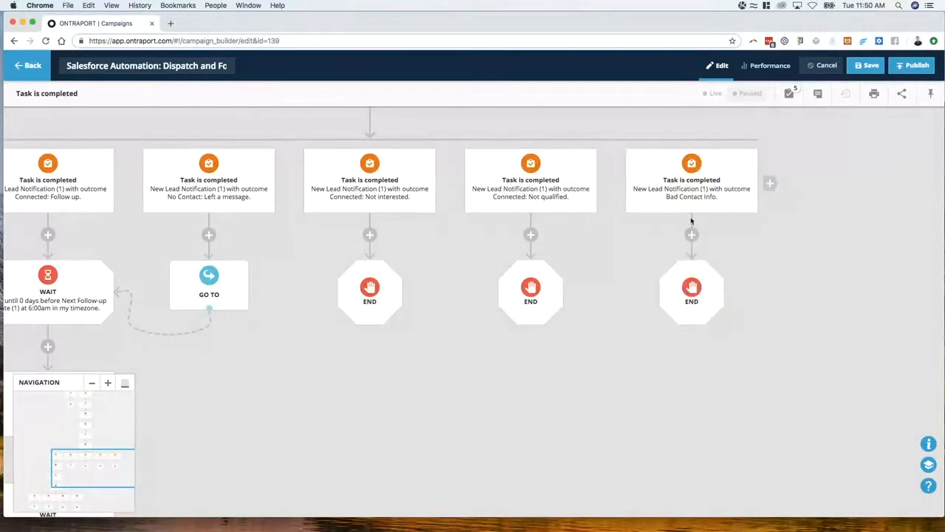
left_click_drag(528, 378, 702, 331)
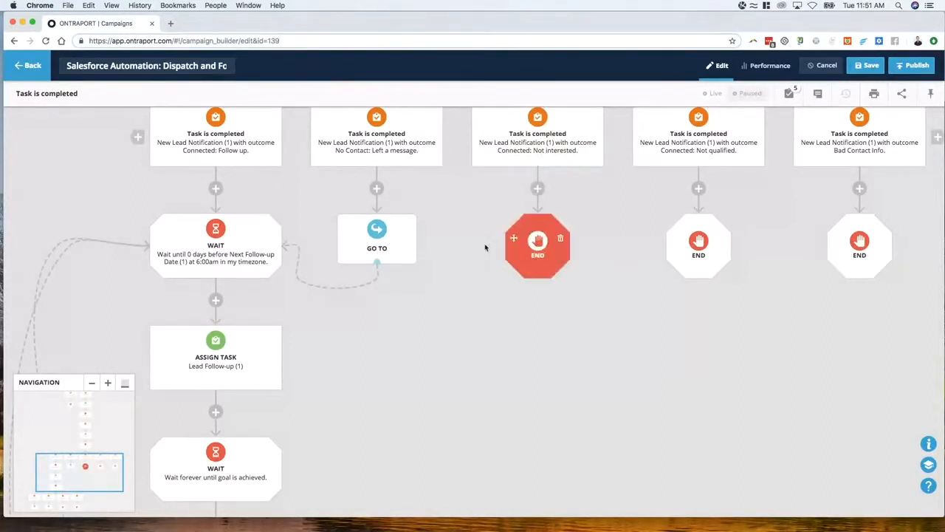
left_click_drag(461, 297, 601, 323)
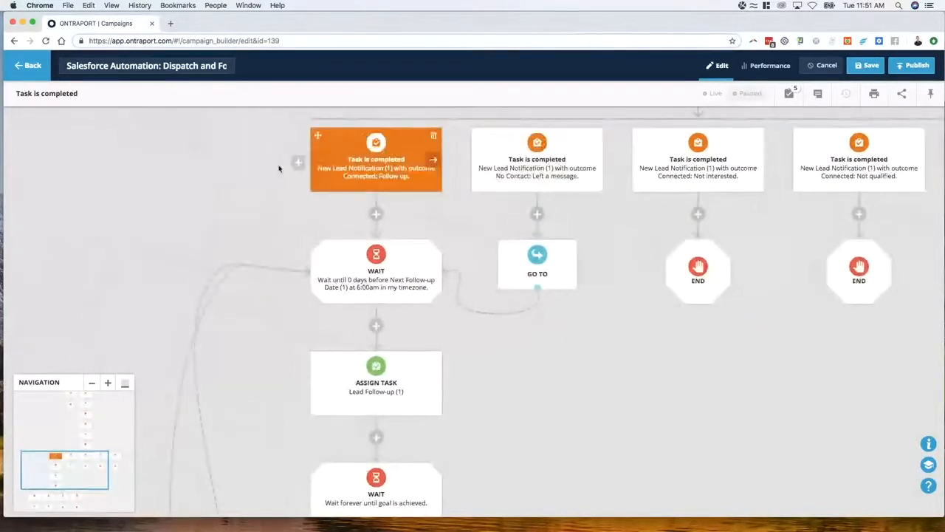
left_click_drag(218, 231, 276, 234)
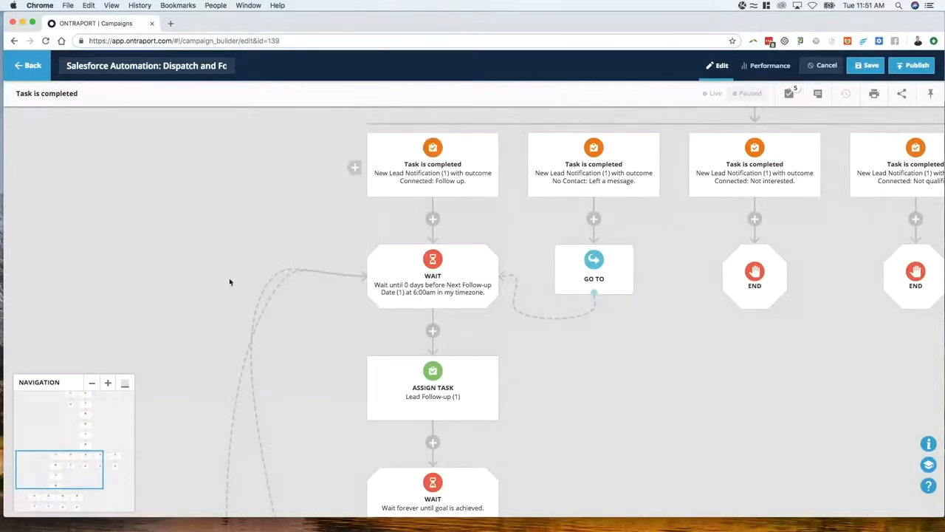
scroll(384, 260, "down", 1)
scroll(440, 199, "up", 1)
scroll(424, 238, "down", 1)
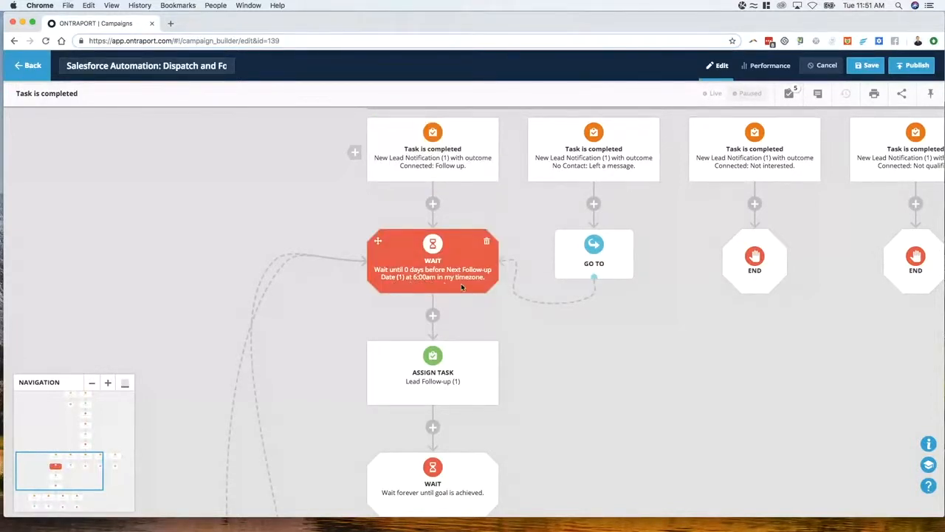
scroll(276, 270, "down", 1)
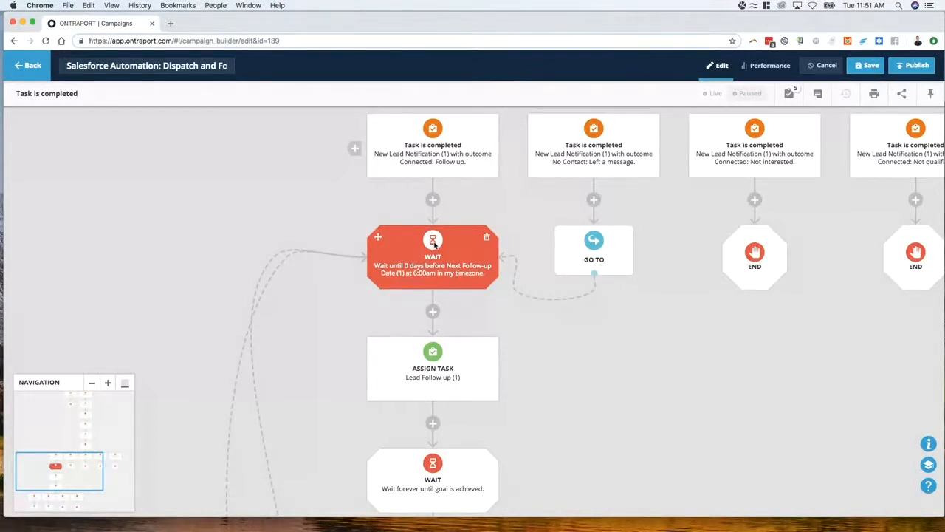
Review the Lead Follow-up (1) task, its Wait and its outcome goals through to the Go To and End elements
scroll(442, 392, "down", 1)
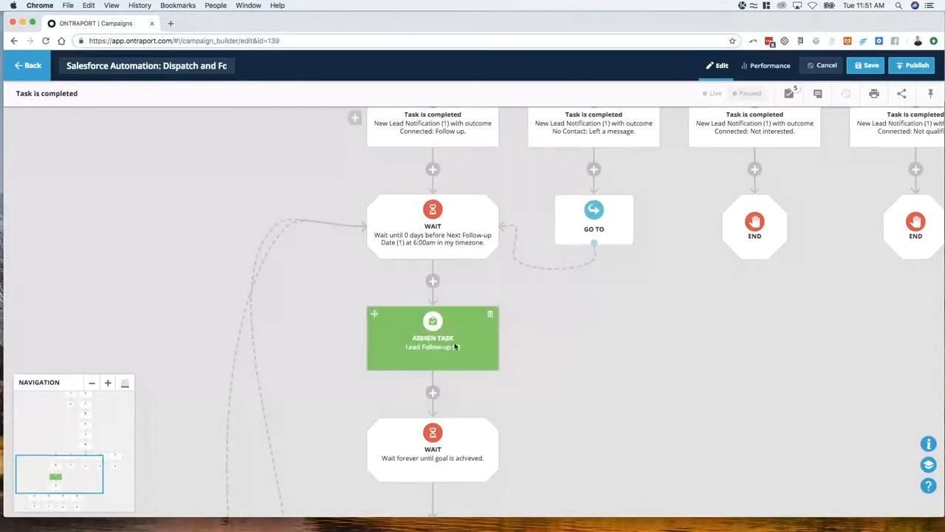
scroll(438, 348, "down", 3)
scroll(435, 350, "down", 3)
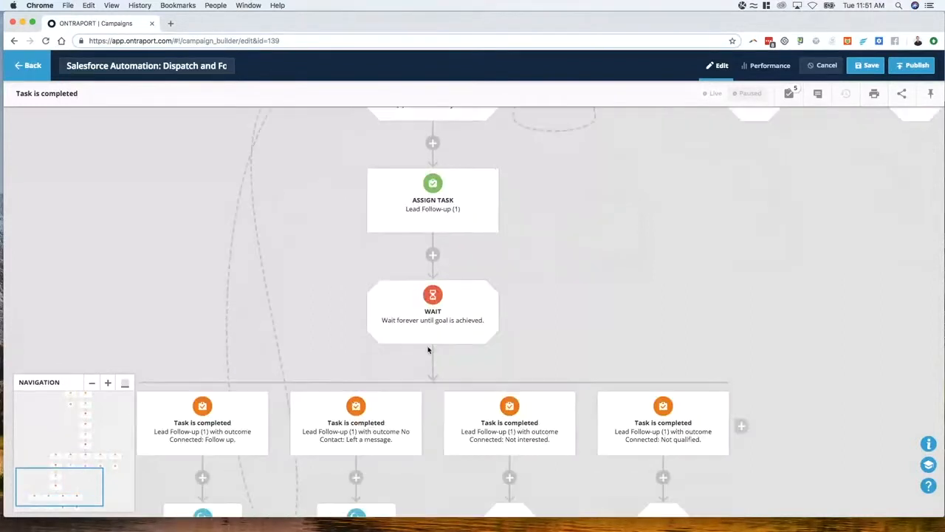
scroll(433, 253, "down", 2)
scroll(345, 321, "down", 2)
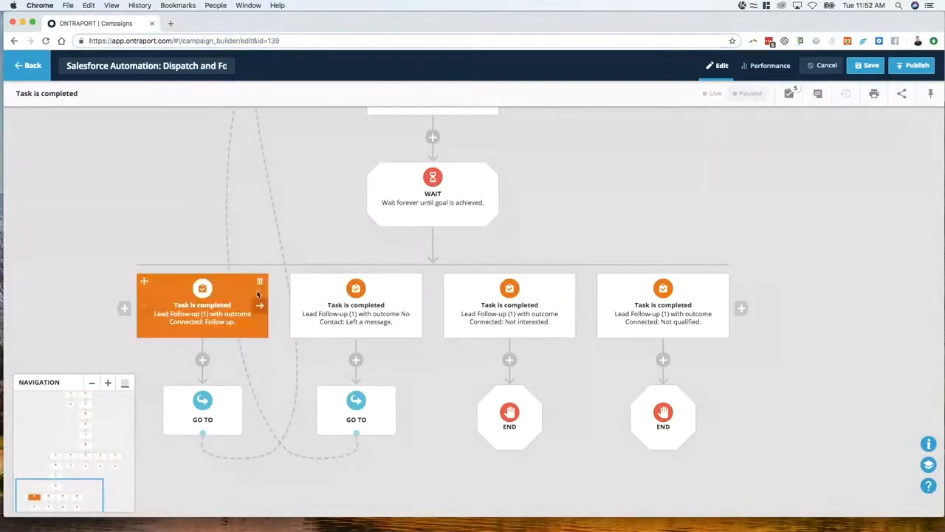
scroll(492, 342, "down", 5)
scroll(492, 342, "up", 6)
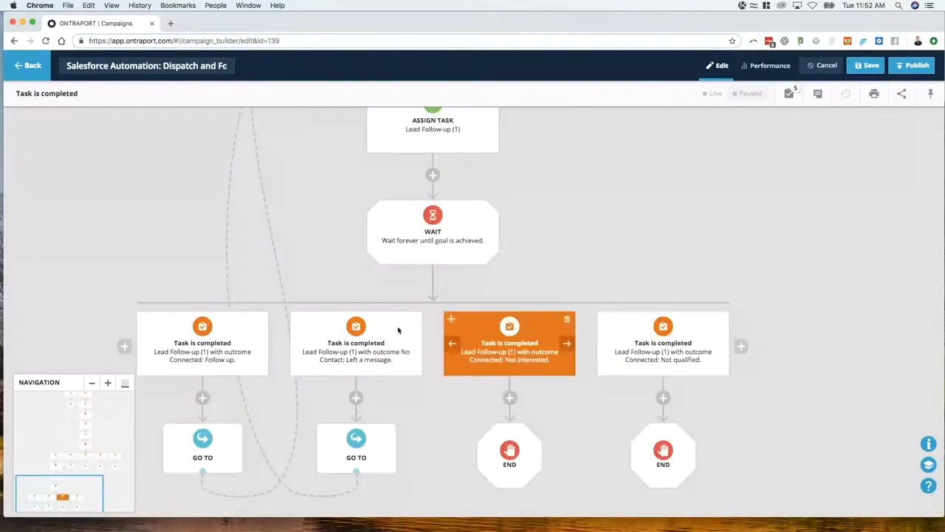
scroll(642, 414, "down", 5)
scroll(293, 353, "down", 5)
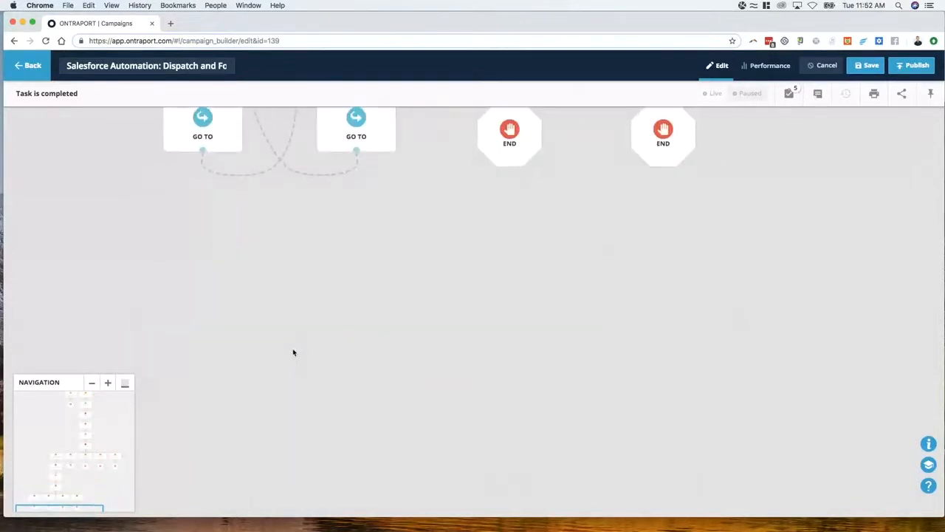
scroll(294, 353, "up", 7)
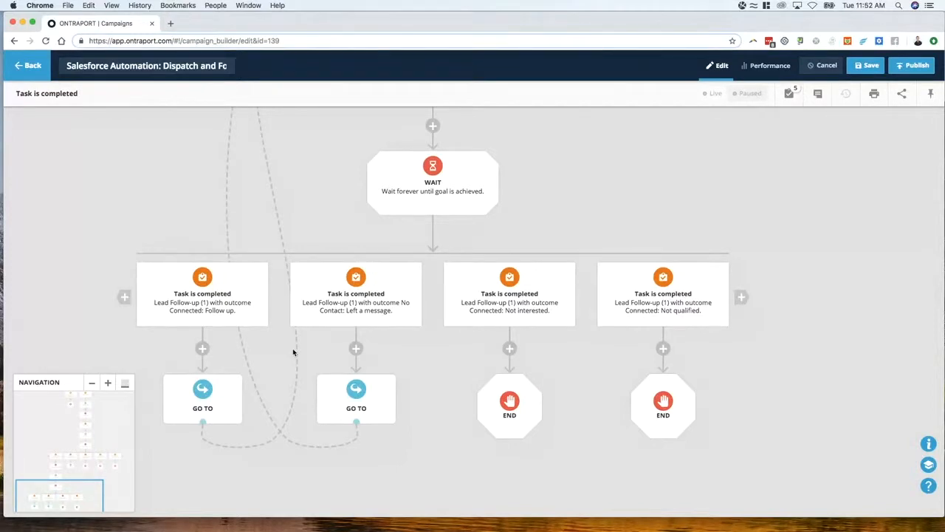
scroll(566, 224, "up", 5)
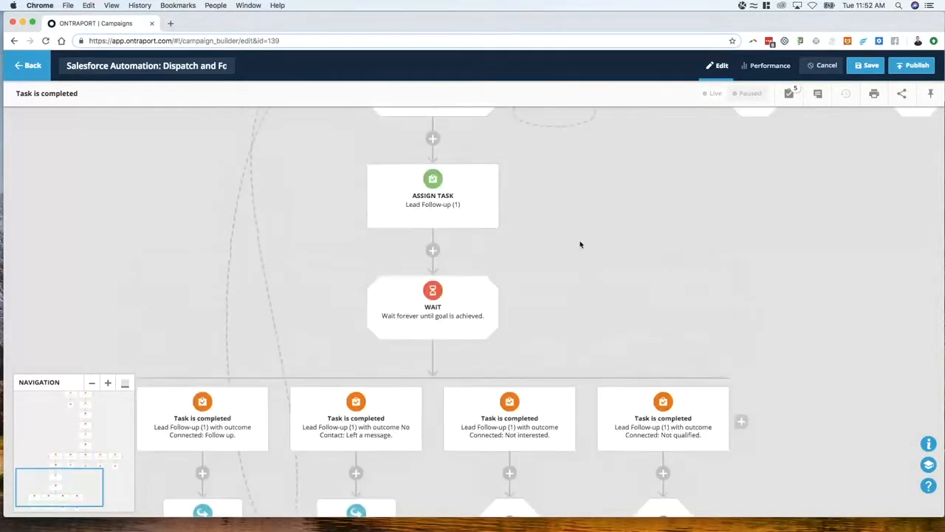
Revisit the New Lead Notification (1) outcome goals and follow the Connected: Follow up branch down to the Lead Follow-up (1) task
left_click_drag(675, 256, 412, 380)
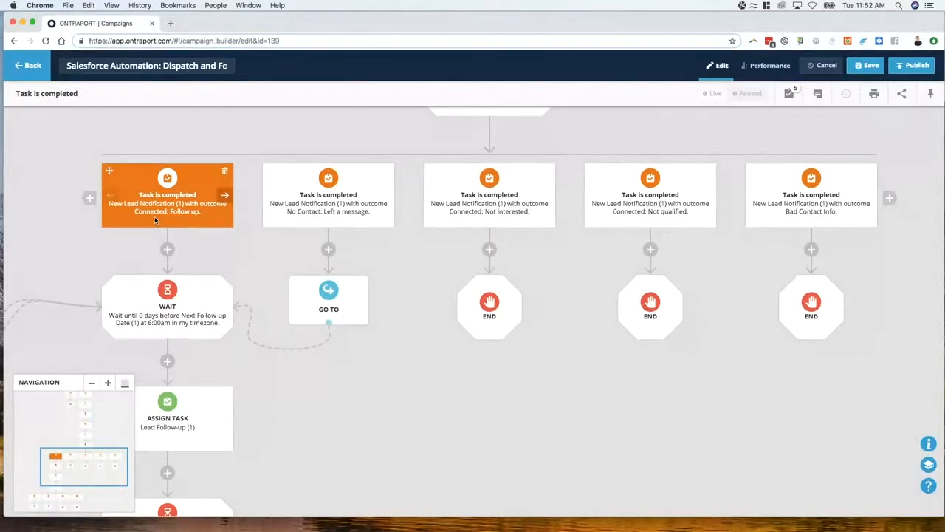
left_click_drag(225, 258, 438, 251)
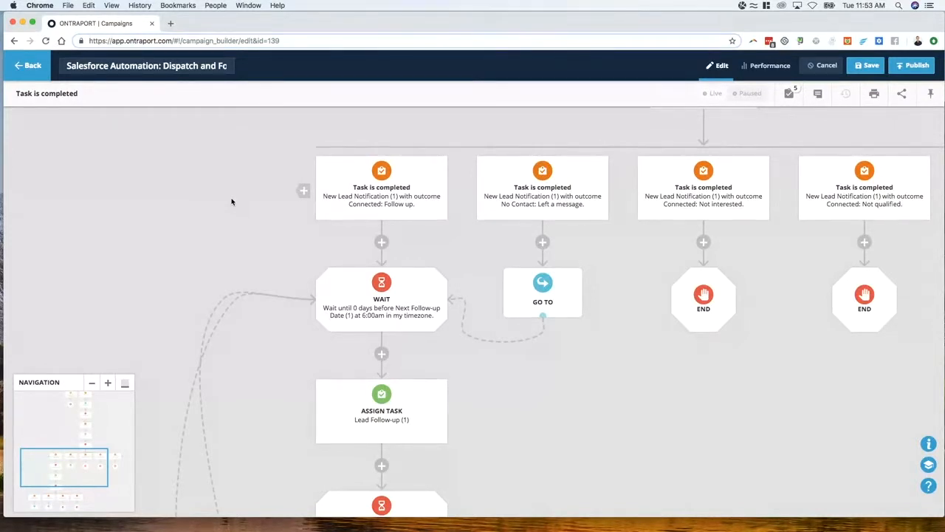
scroll(239, 226, "up", 5)
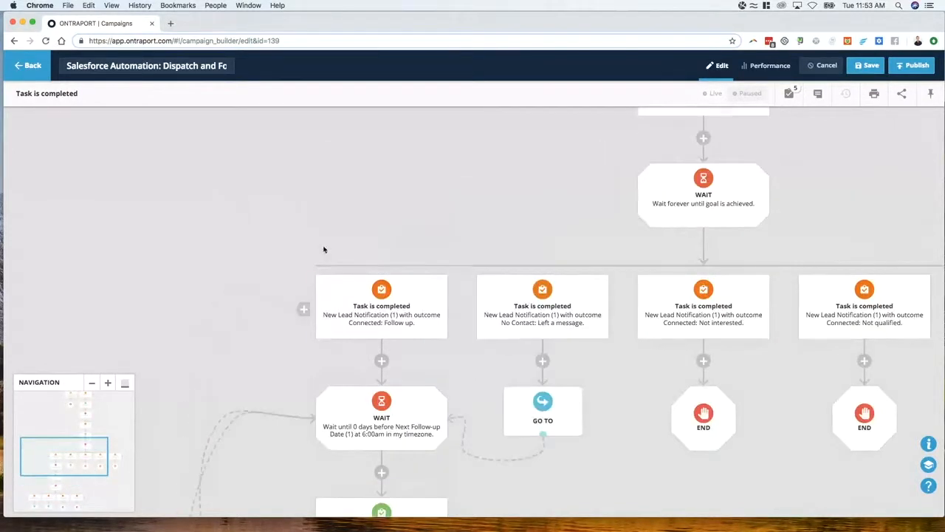
left_click_drag(460, 391, 258, 256)
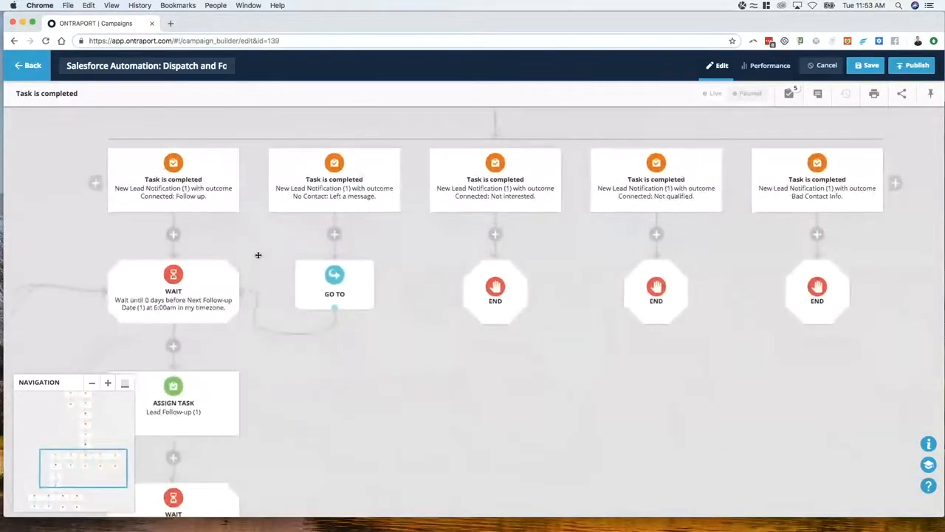
left_click(168, 183)
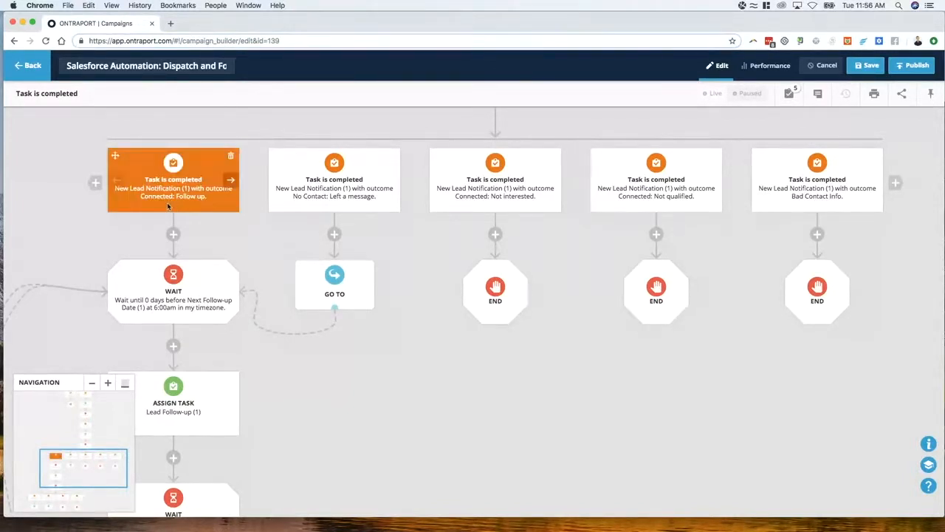
scroll(173, 274, "down", 4)
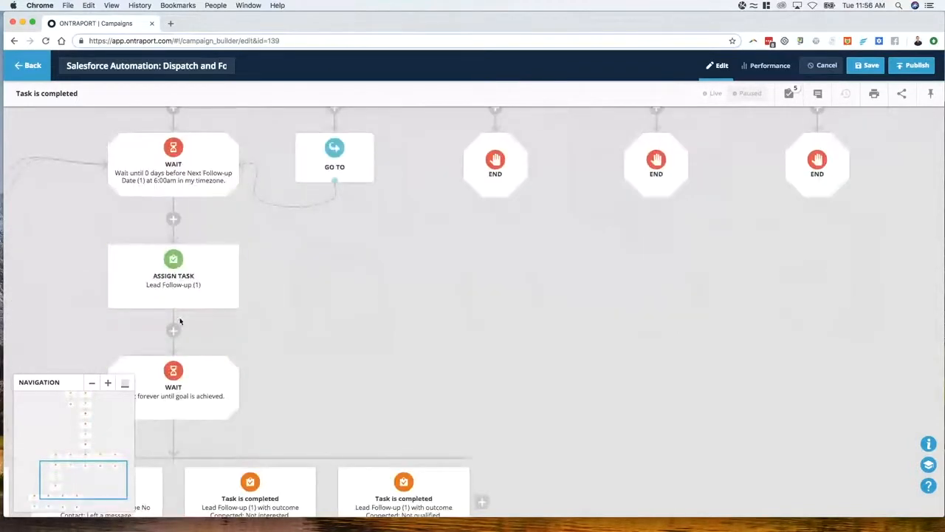
scroll(191, 359, "down", 2)
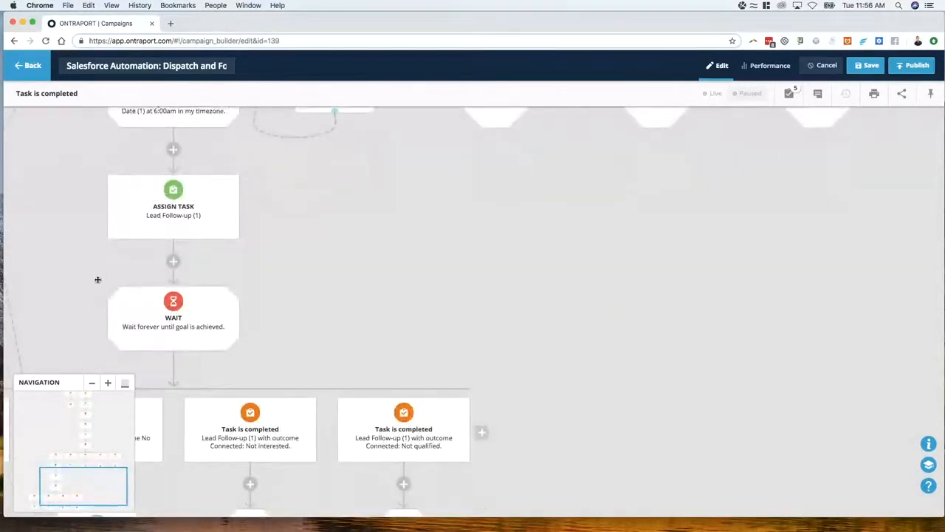
left_click_drag(96, 276, 298, 347)
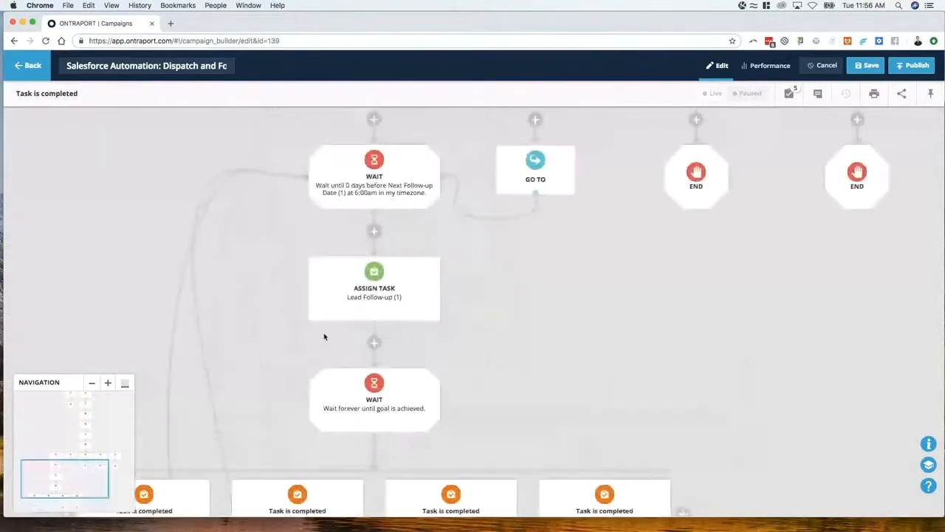
Review the New Lead Notification (1) outcome goals with their follow-up Wait, Lead Follow-up (1) task and Go To element
left_click_drag(482, 298, 420, 399)
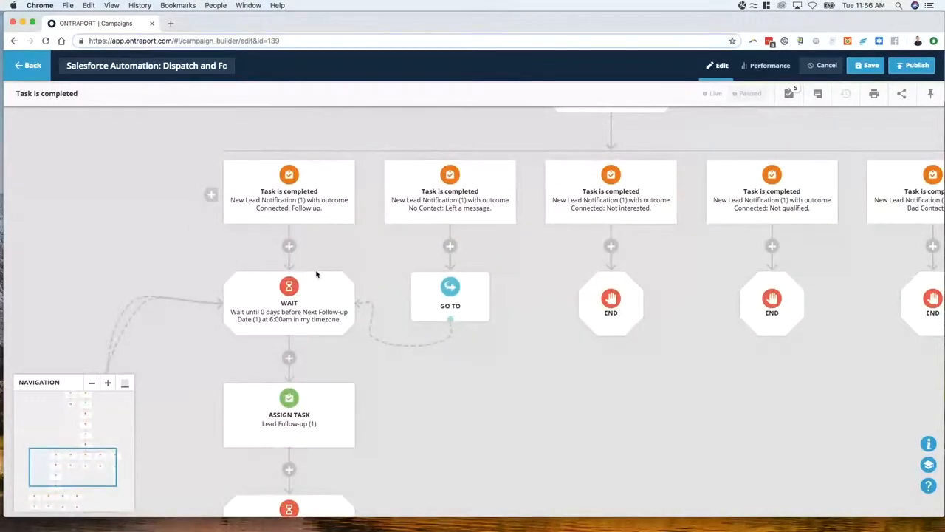
scroll(440, 352, "down", 3)
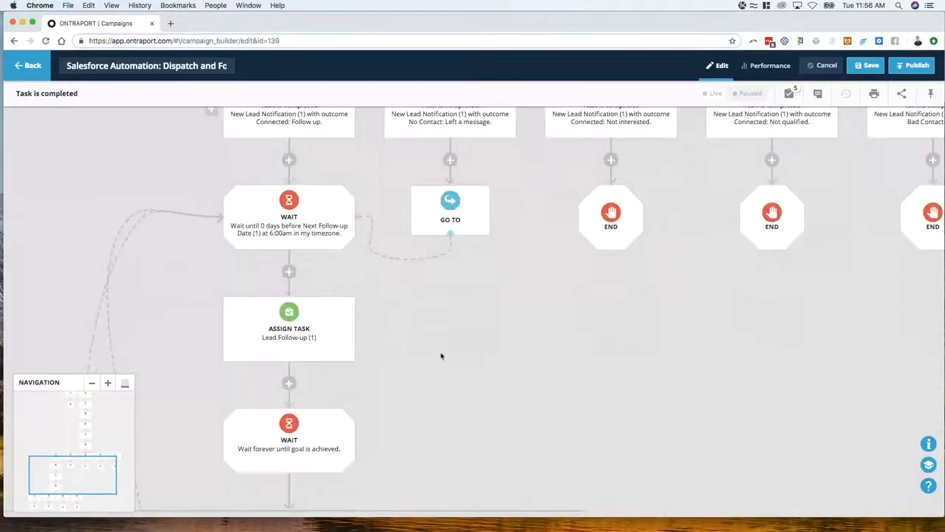
scroll(441, 355, "up", 4)
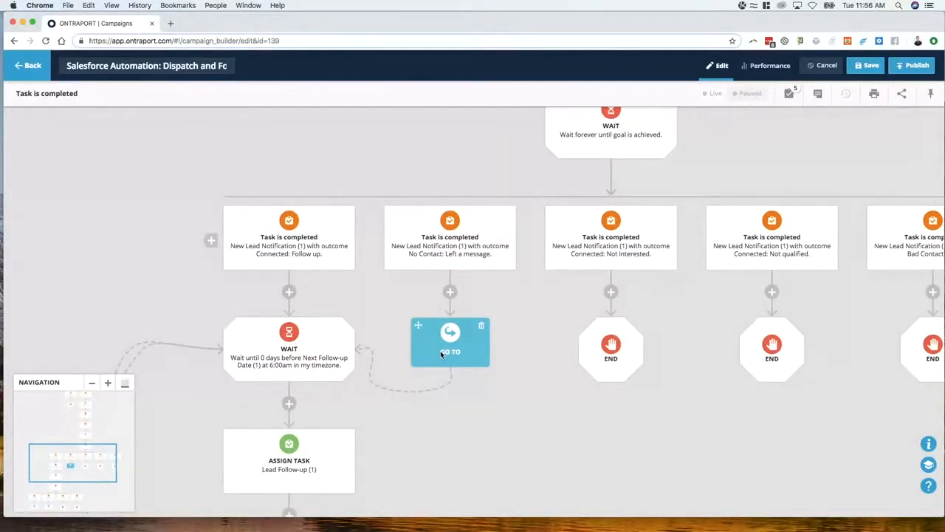
left_click(442, 355)
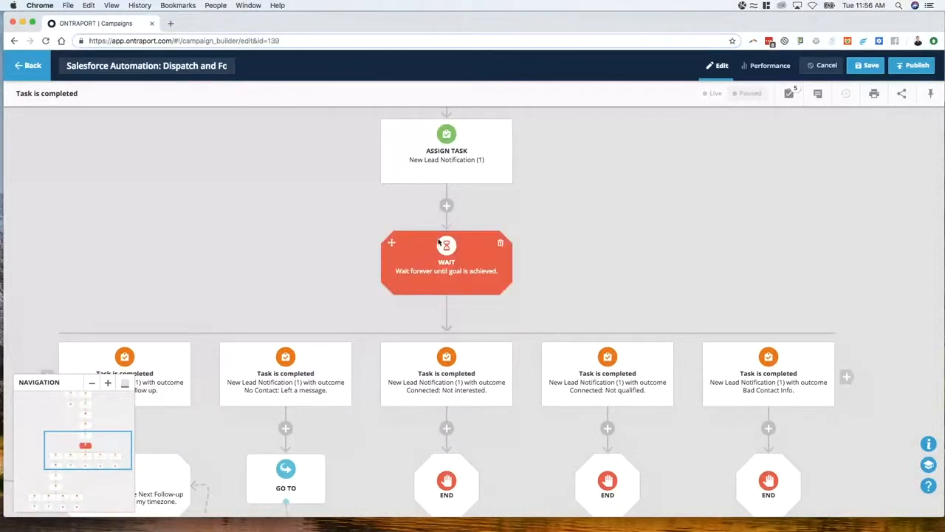
left_click(153, 365)
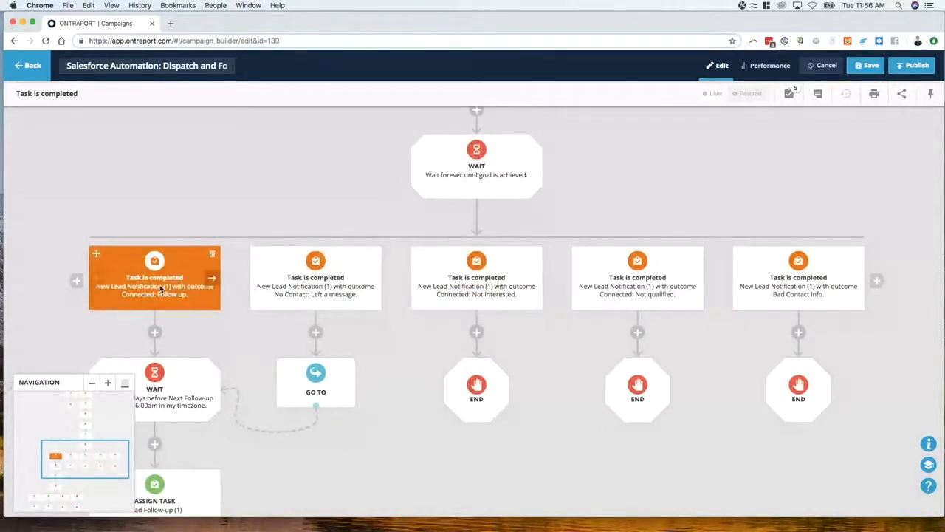
Leave the campaign without saving its changes, search the campaigns for "demo" and open Demo request follow up
left_click(31, 67)
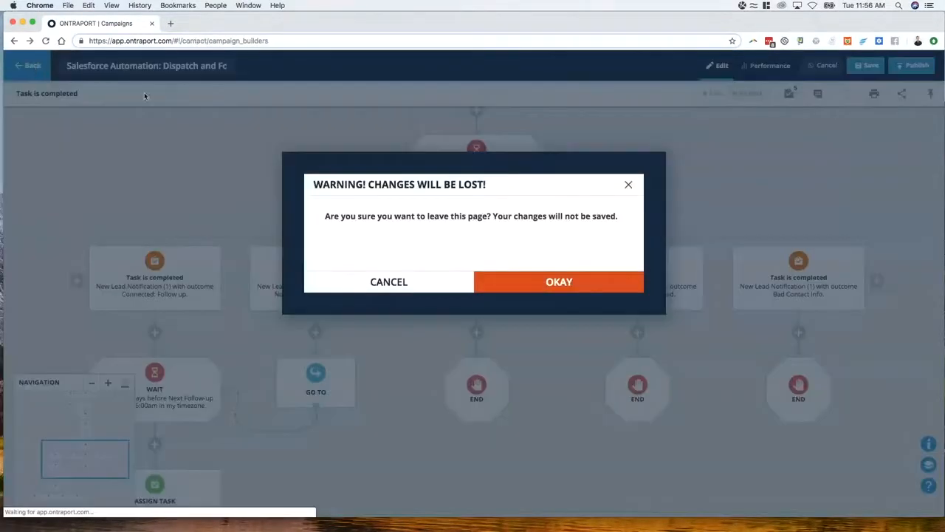
left_click(515, 283)
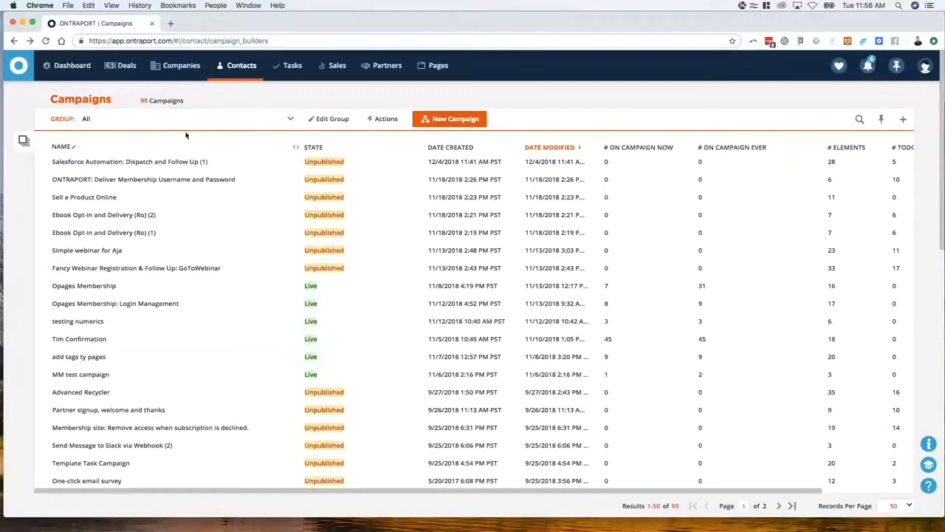
left_click(859, 122)
type("demo")
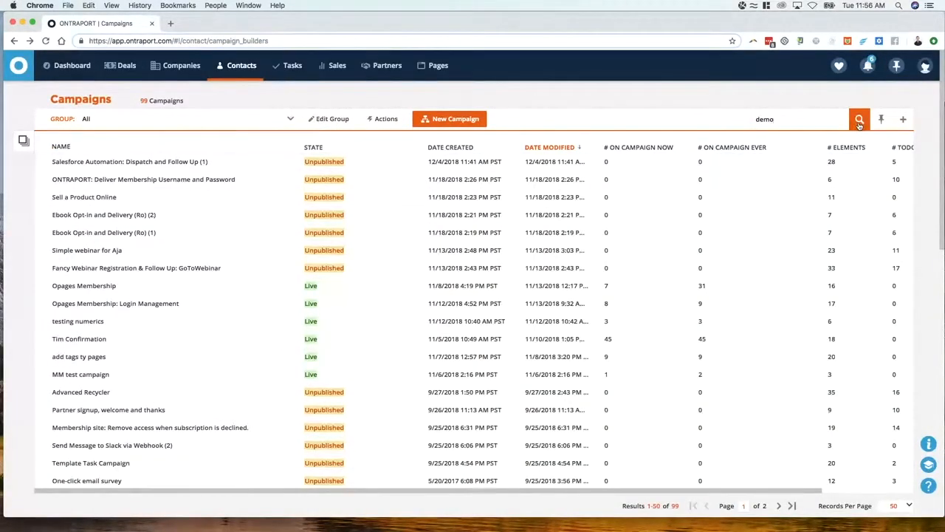
key("Return")
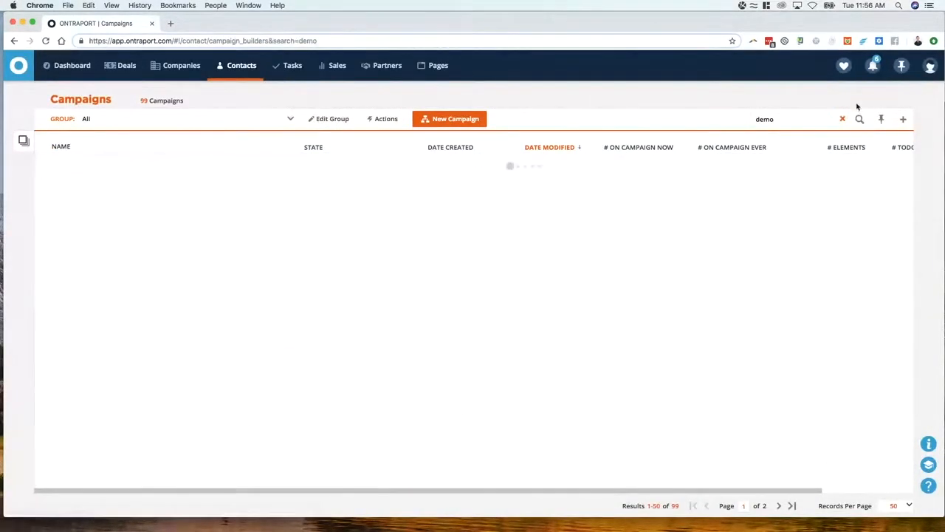
left_click(63, 164)
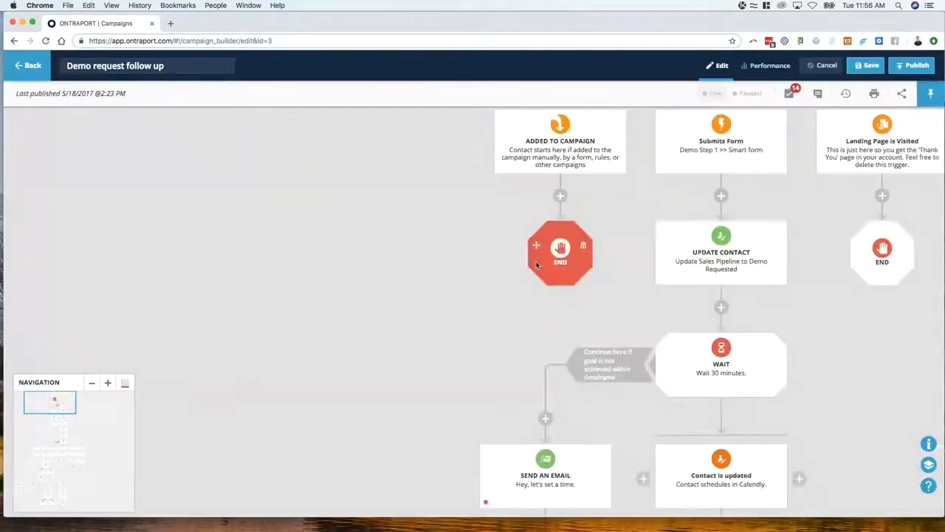
Examine the demo request flow from its triggers through the scheduling branches and demo task to the Wait above the outcome goals
left_click_drag(462, 226, 160, 406)
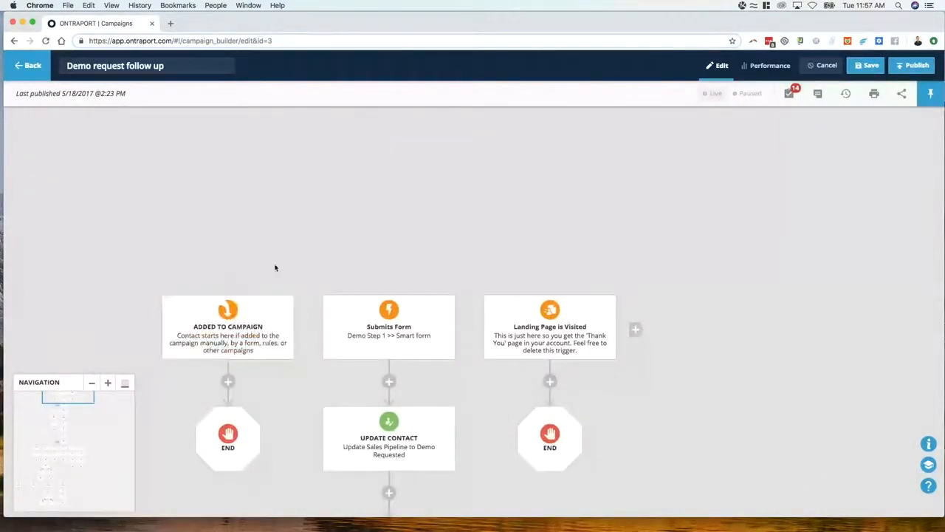
scroll(414, 334, "down", 5)
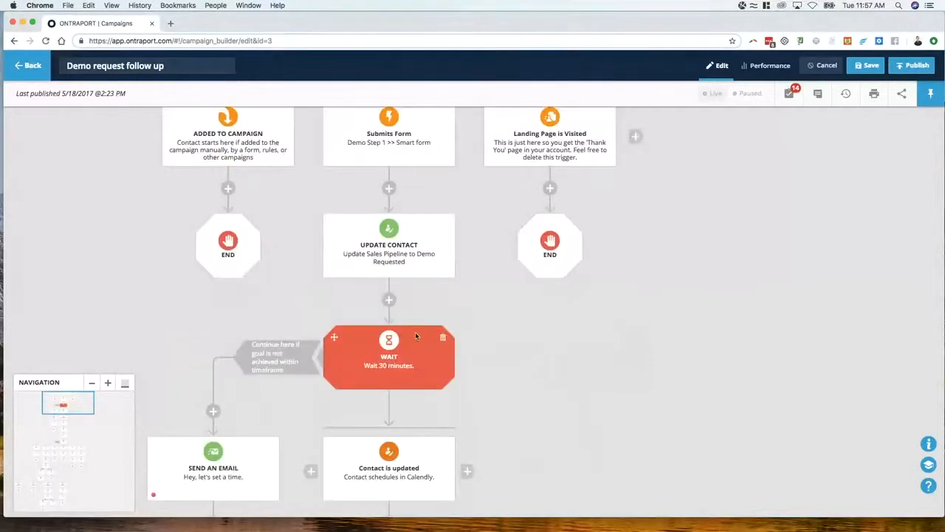
scroll(453, 352, "down", 5)
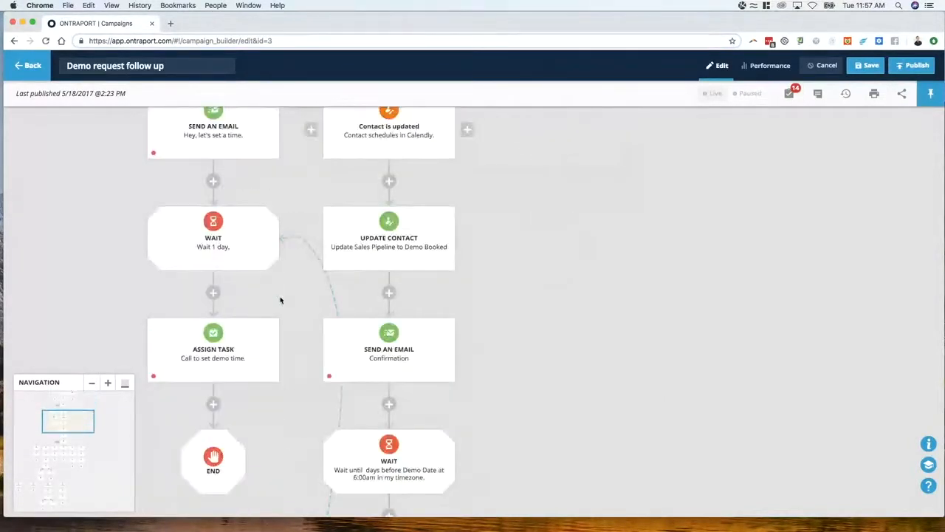
scroll(115, 305, "down", 2)
scroll(240, 391, "down", 1)
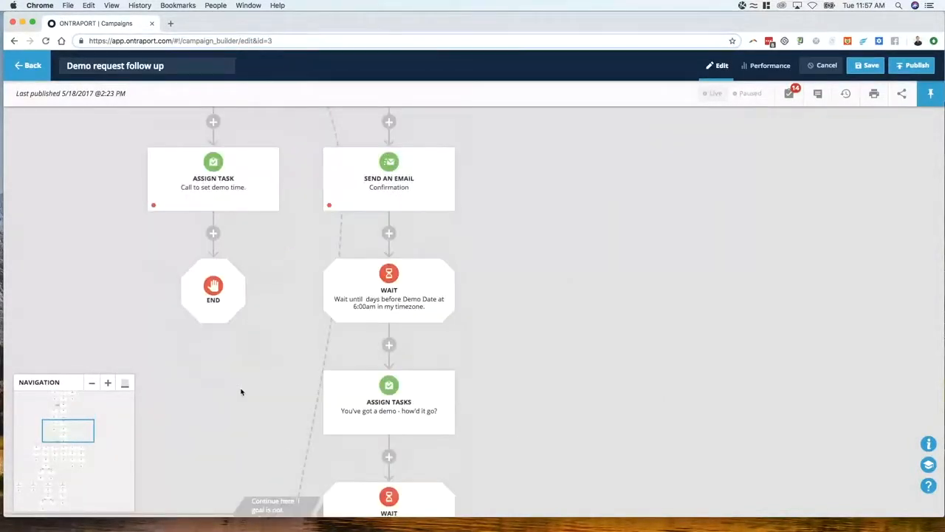
left_click_drag(240, 391, 355, 456)
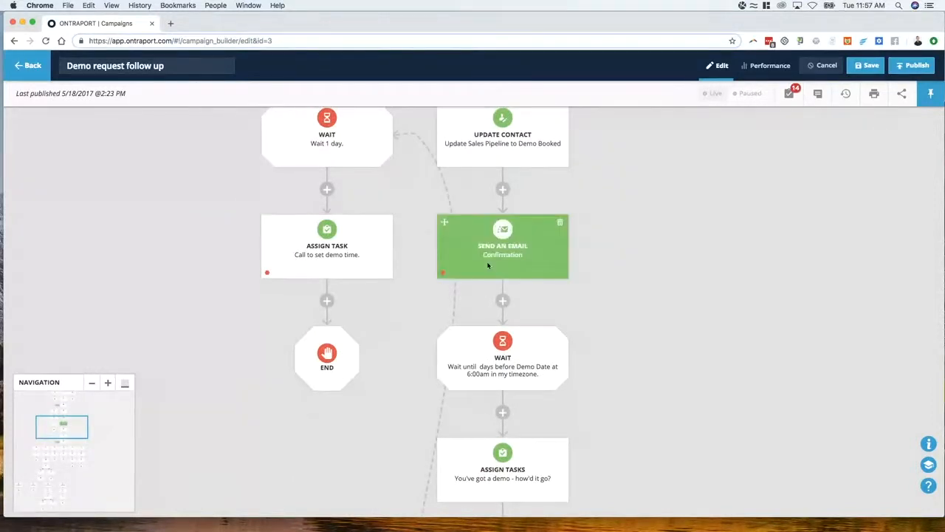
scroll(442, 334, "down", 3)
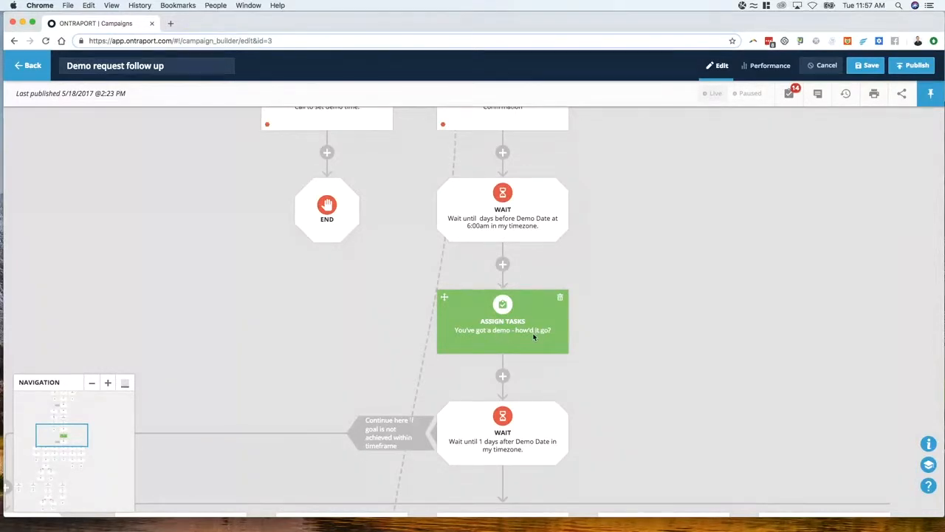
scroll(531, 334, "down", 3)
scroll(480, 303, "down", 1)
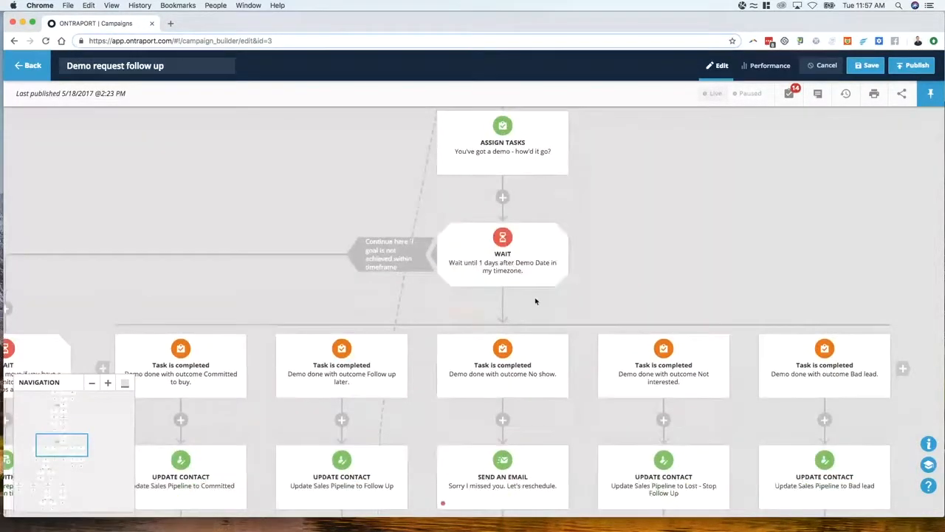
Examine the demo task's five outcome goals and the actions under each
scroll(430, 279, "left", 1)
scroll(429, 273, "down", 3)
scroll(429, 274, "left", 1)
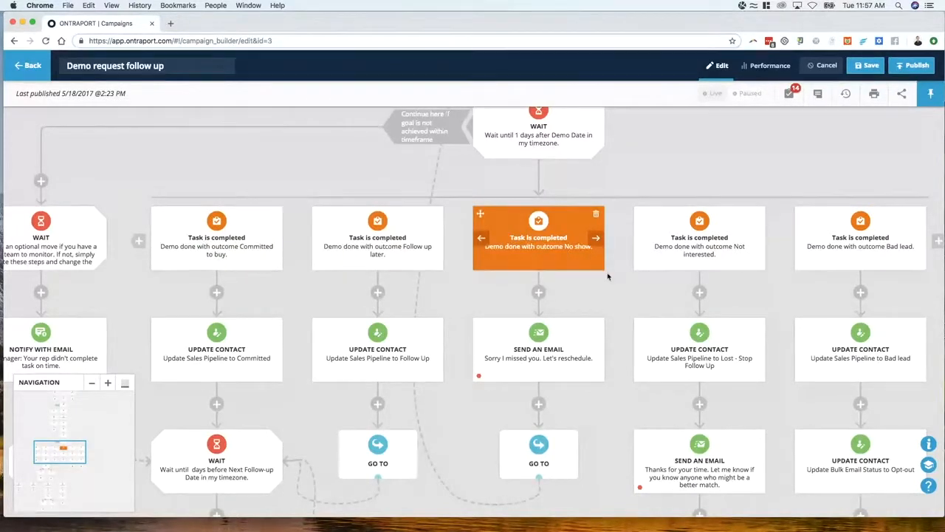
scroll(518, 243, "right", 2)
scroll(517, 243, "down", 1)
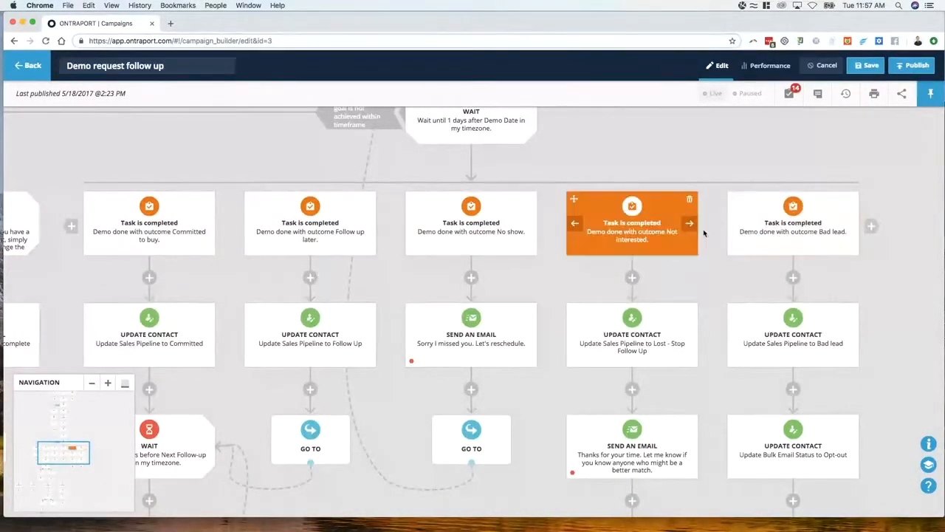
scroll(591, 283, "down", 2)
scroll(590, 283, "left", 1)
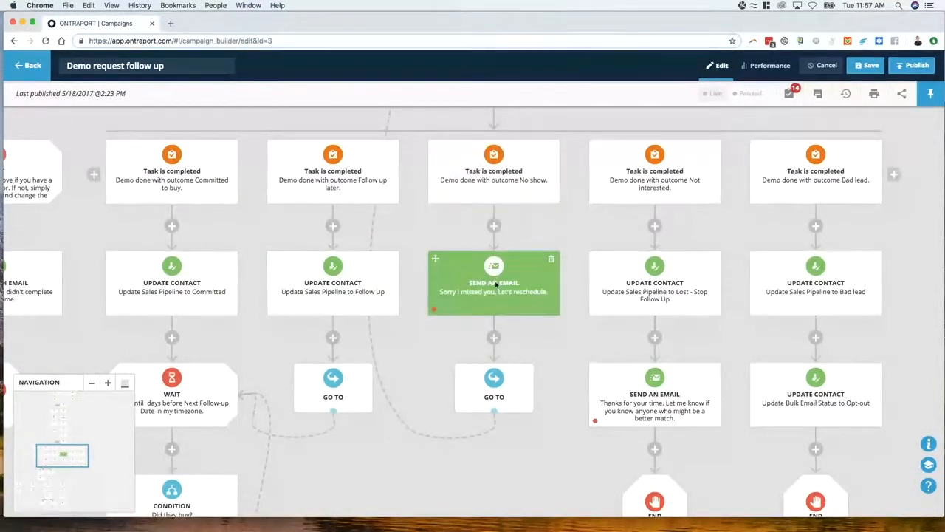
Trace the No show branch's Go To back to the 1-day Wait, and review the path between them
scroll(495, 295, "up", 15)
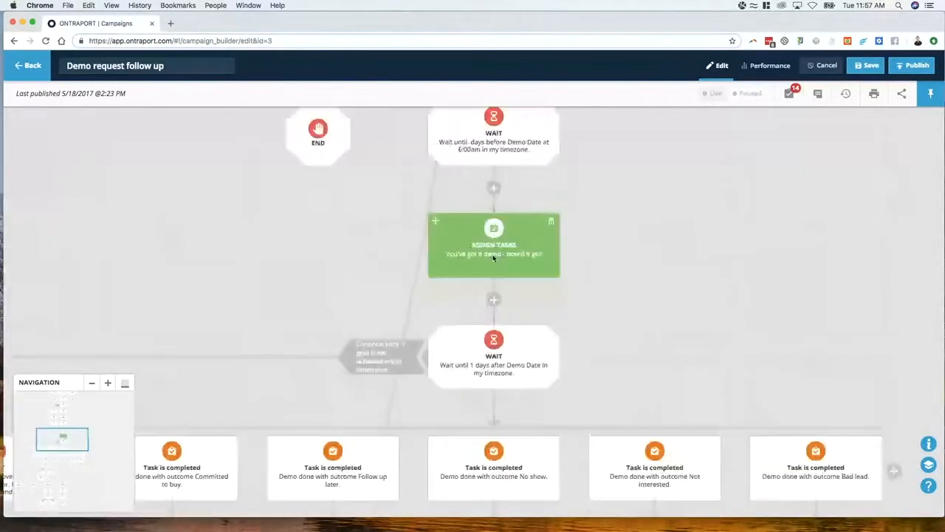
scroll(444, 236, "up", 4)
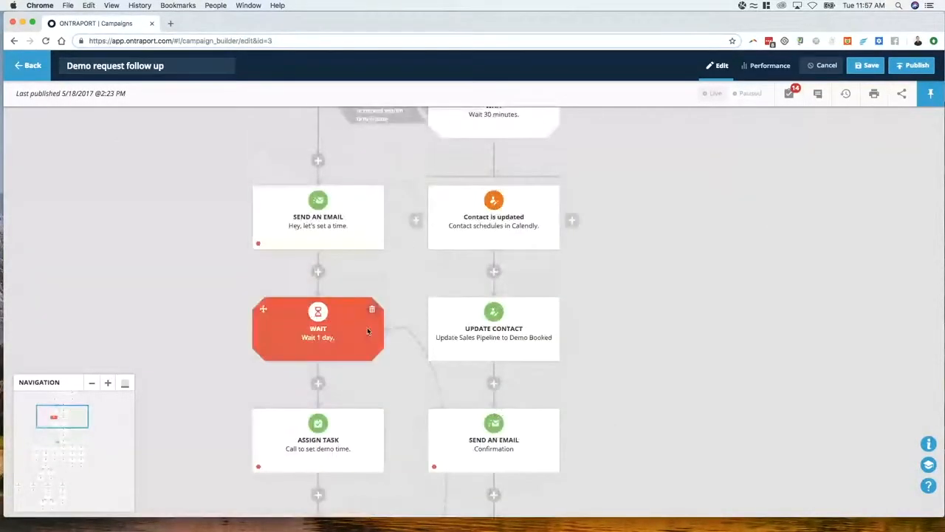
scroll(367, 327, "down", 3)
scroll(325, 334, "down", 8)
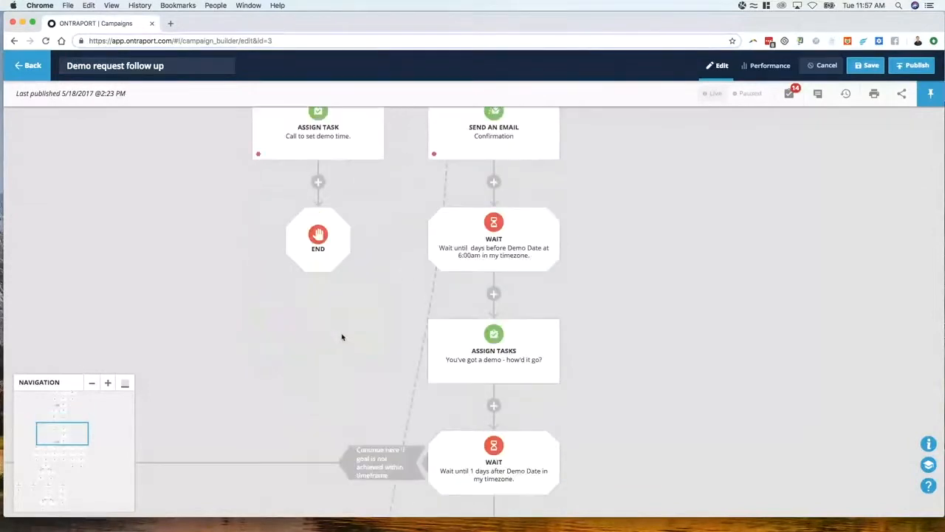
scroll(465, 310, "down", 4)
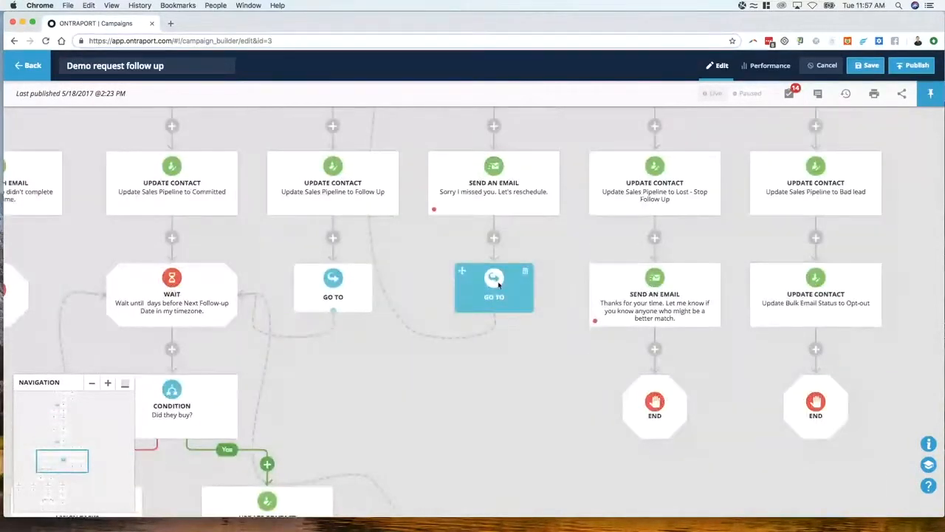
Examine the Not interested and Bad lead branches, plus the manager notification branch for a demo task not completed in time
scroll(502, 296, "up", 1)
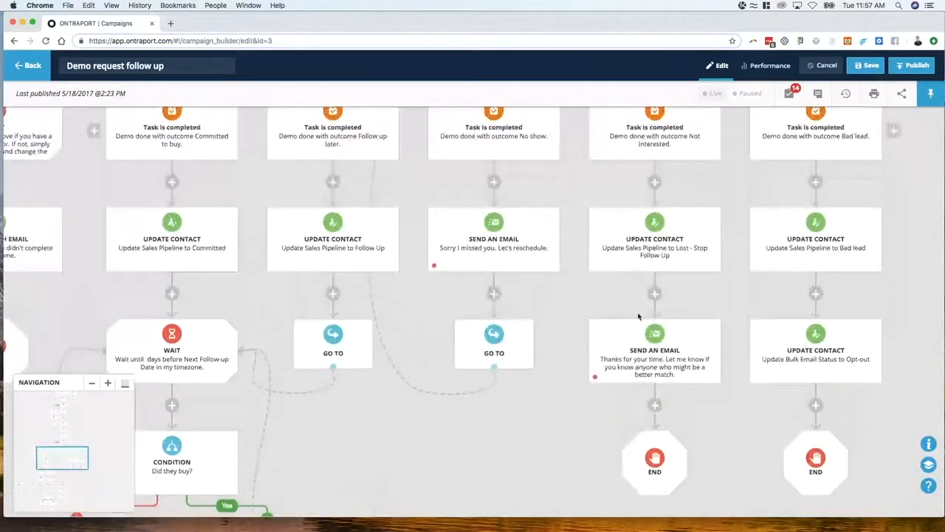
scroll(641, 314, "up", 2)
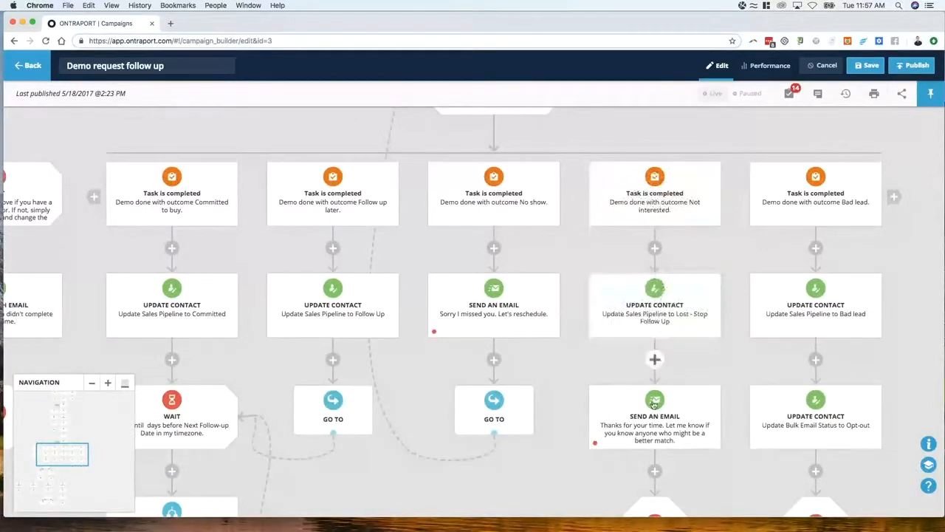
scroll(621, 435, "down", 1)
scroll(622, 435, "down", 4)
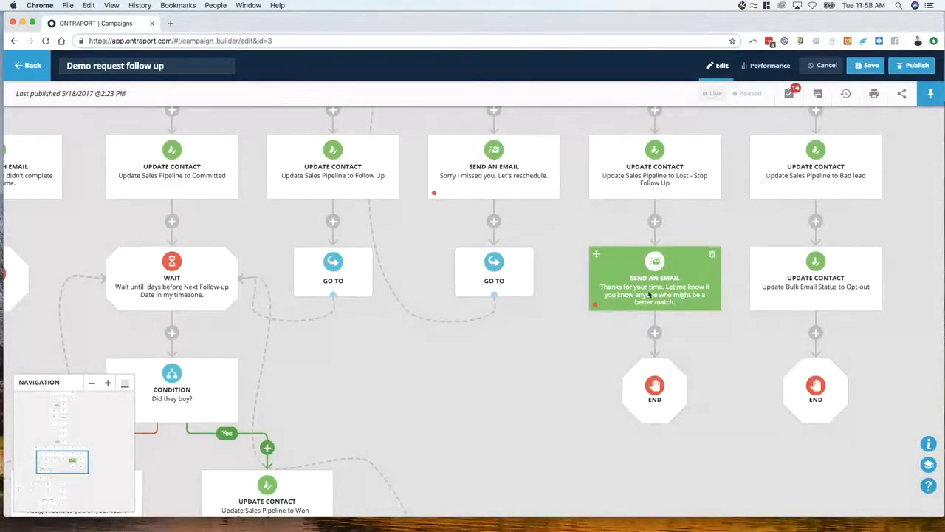
mouse_move(669, 302)
left_mouse_down()
mouse_move(679, 301)
mouse_move(659, 294)
left_mouse_up()
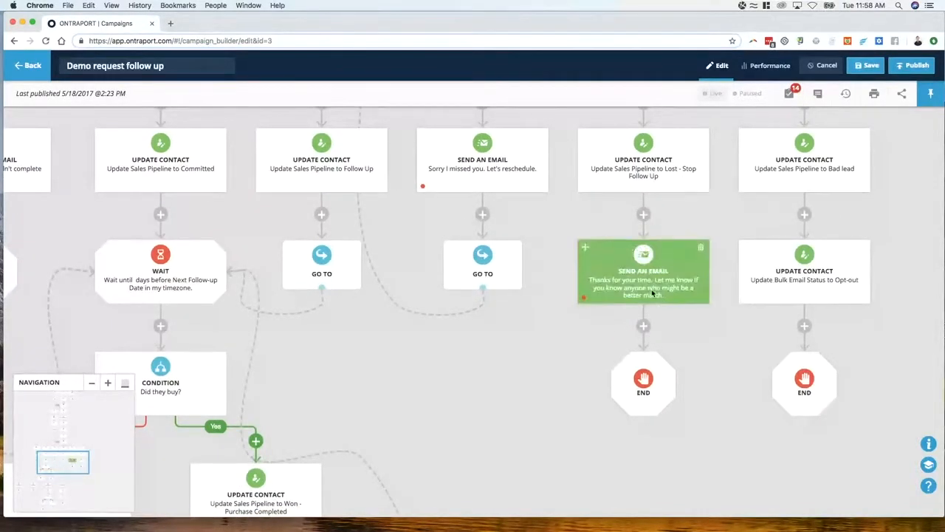
scroll(751, 309, "up", 3)
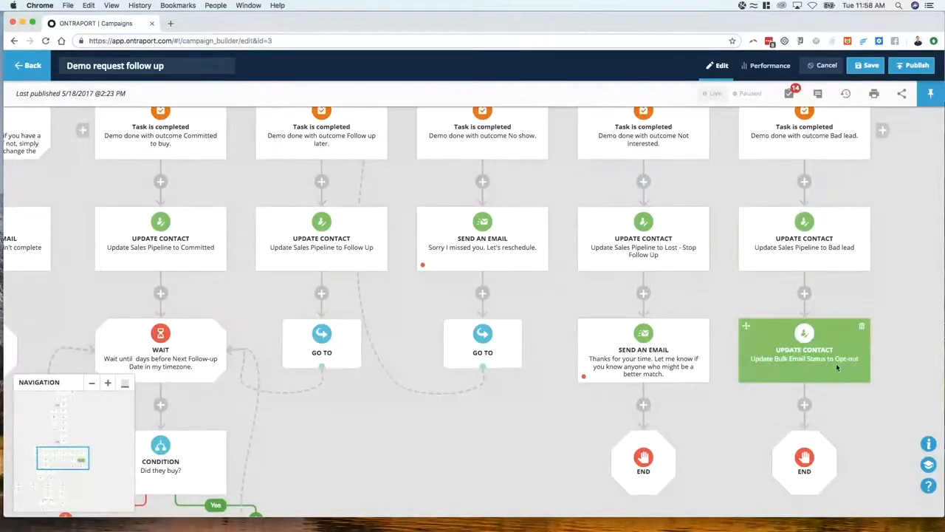
scroll(774, 356, "down", 1)
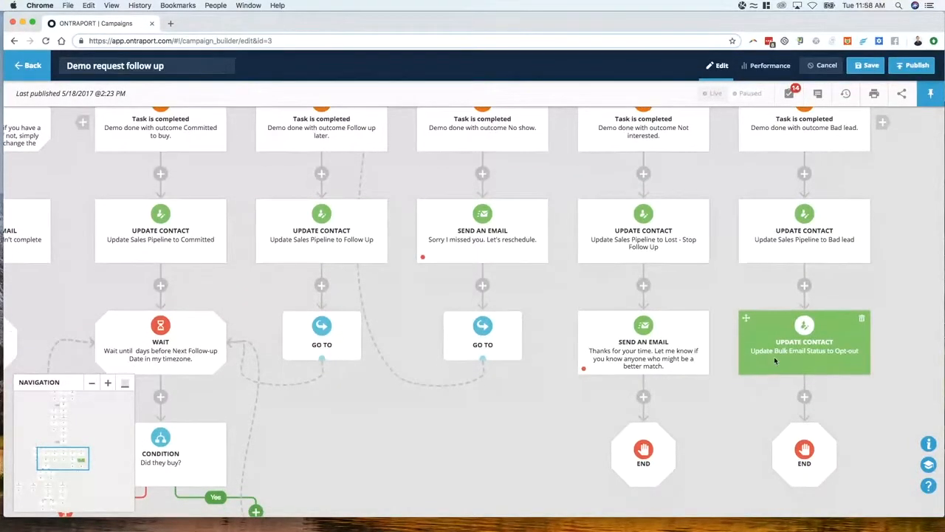
left_click_drag(332, 391, 486, 269)
scroll(506, 281, "up", 5)
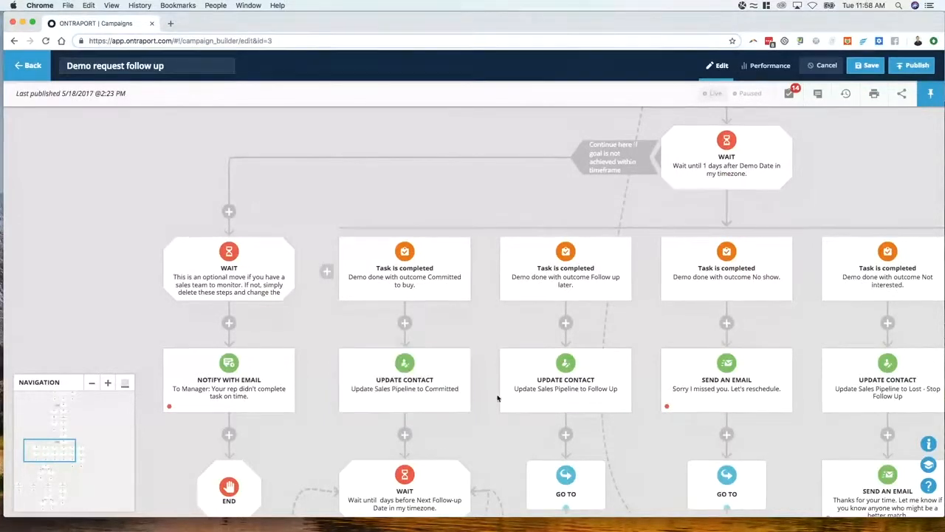
Leave Demo request follow up without saving and clear the "demo" search from the campaign list
left_click(32, 66)
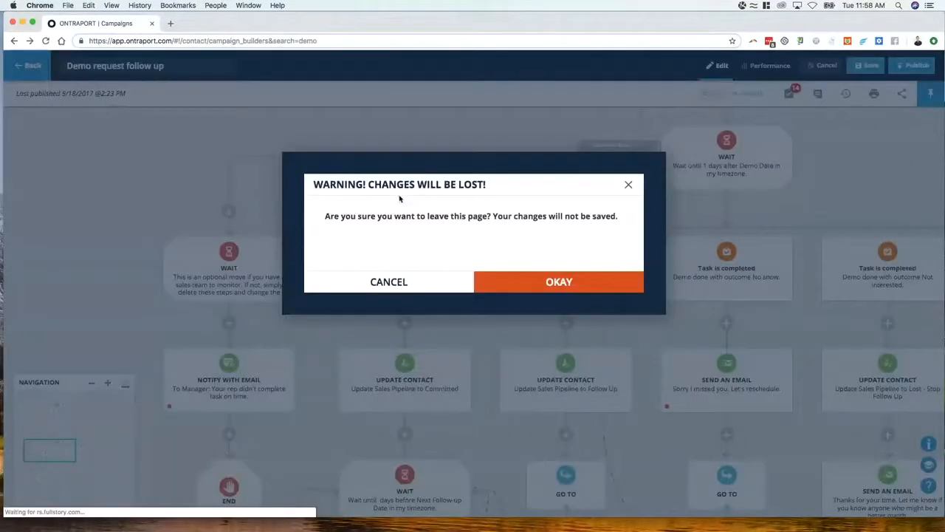
left_click(540, 284)
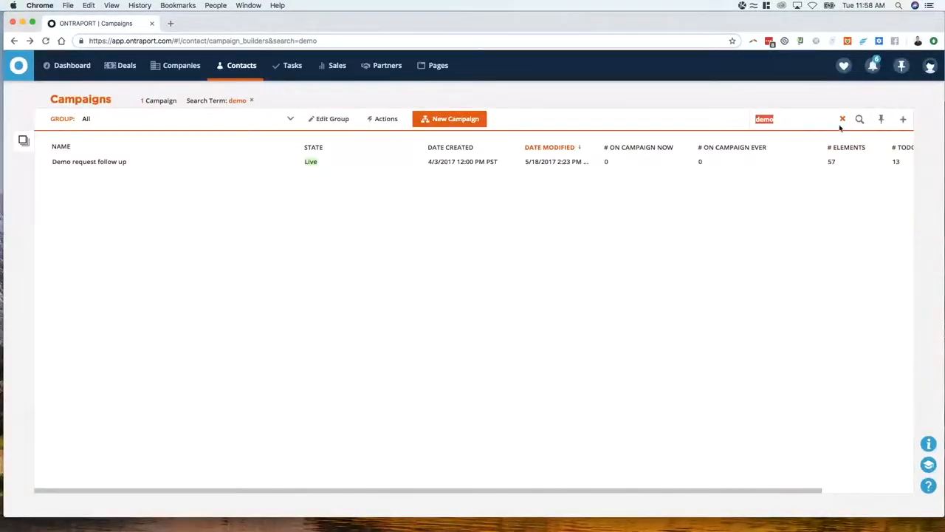
left_click(842, 118)
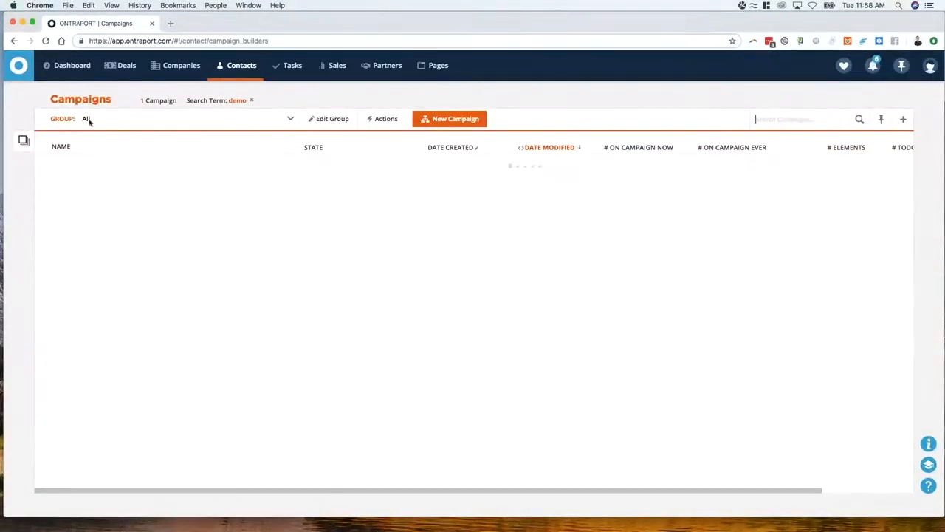
Open the Contacts collection and show all contacts in card view
left_click(241, 65)
left_click(910, 99)
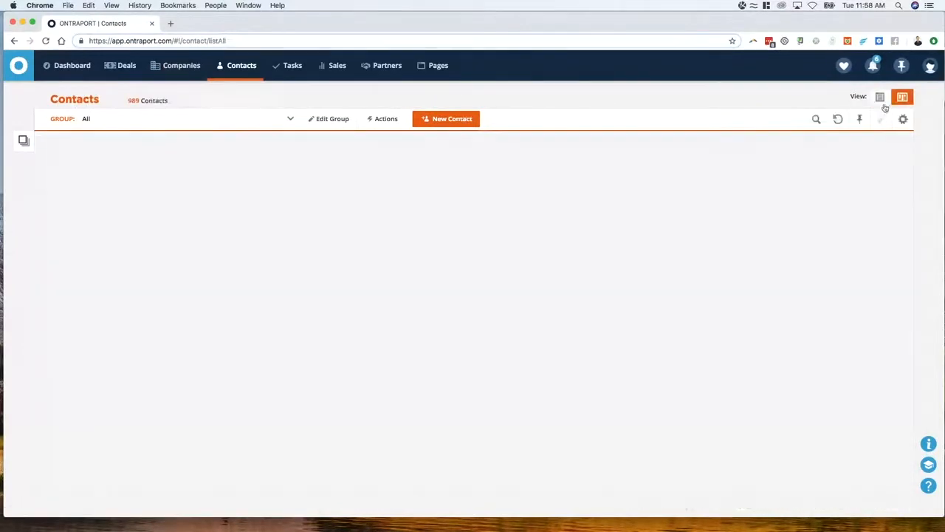
Filter the contacts to the Card View: Sales Pipeline group, show them in card view and look over the Follow Up cards
left_click(228, 118)
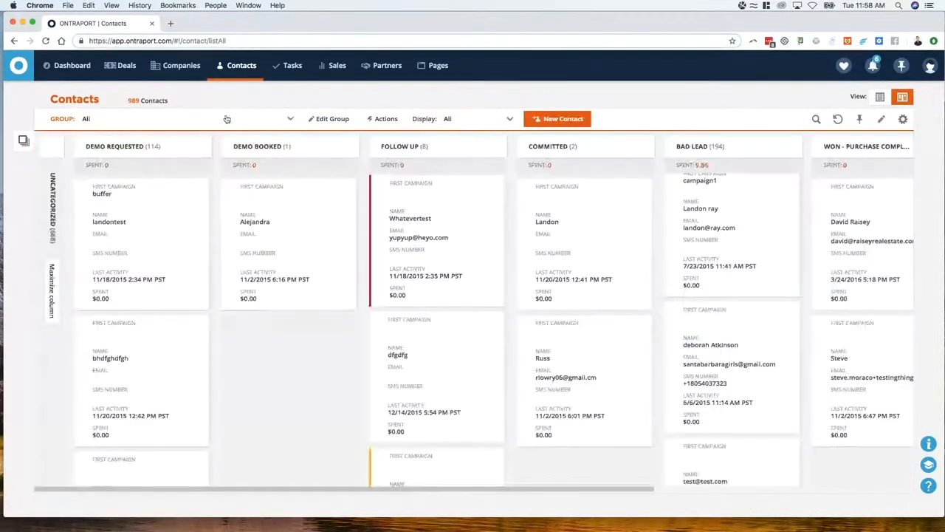
left_click(210, 167)
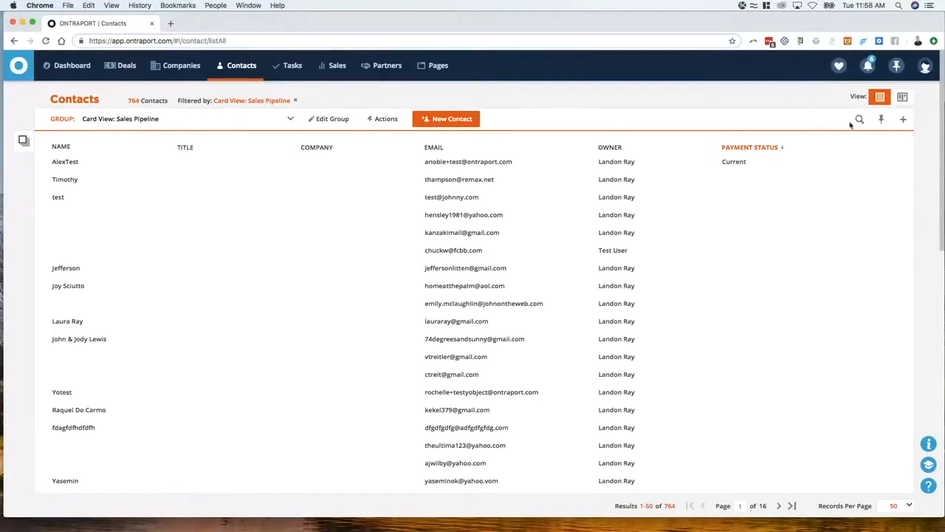
left_click(901, 97)
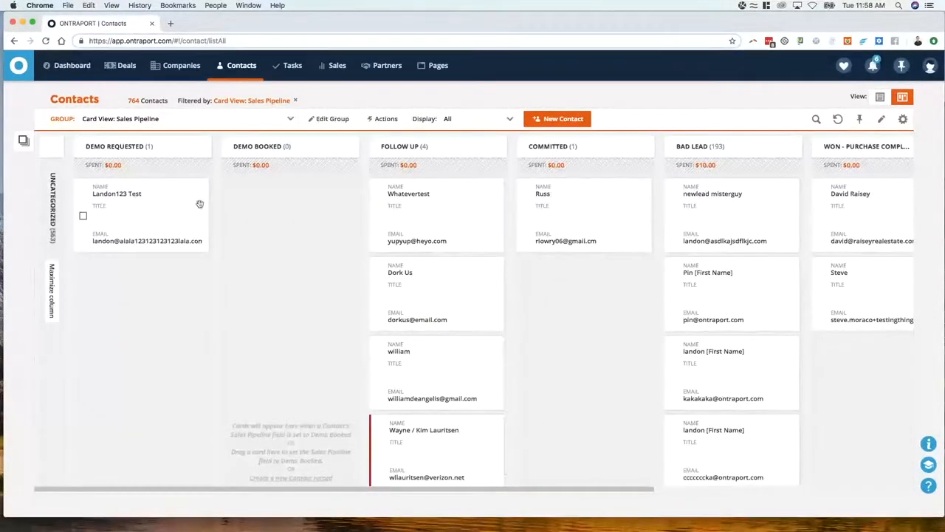
scroll(454, 304, "down", 1)
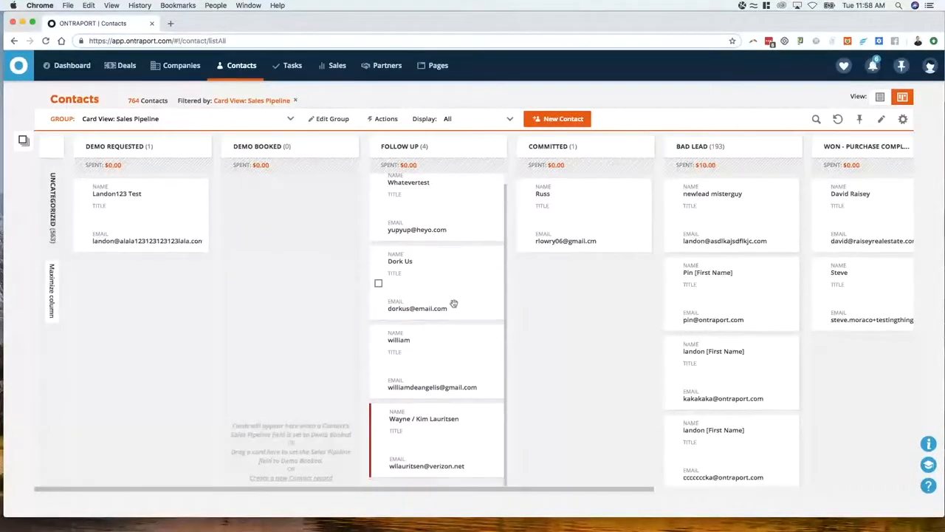
scroll(455, 315, "up", 1)
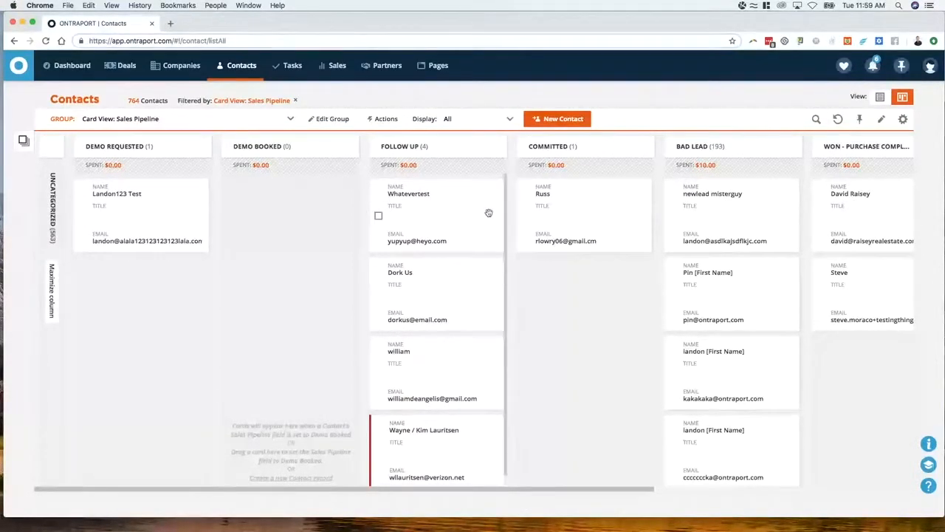
Look over the Lead Information of the first Follow Up contact, then check the pipeline board's column and card settings without changes
left_click(455, 222)
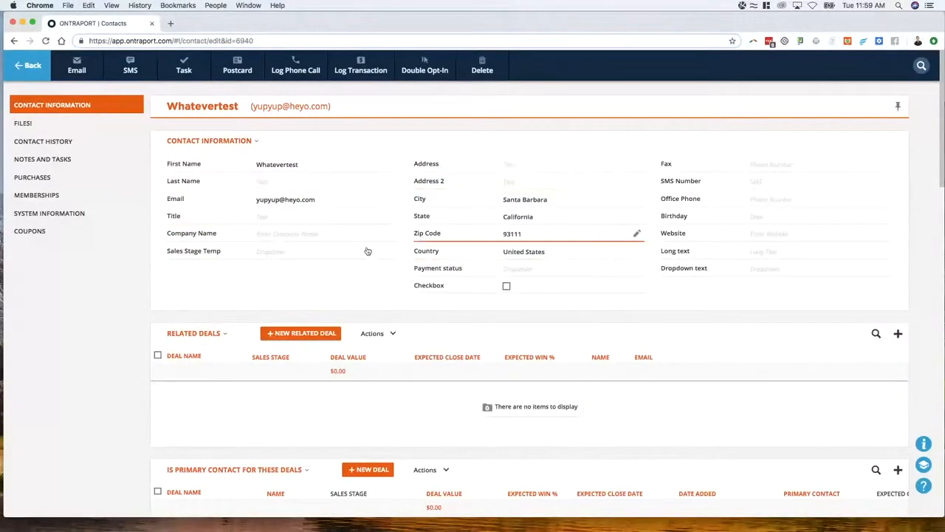
scroll(238, 255, "down", 5)
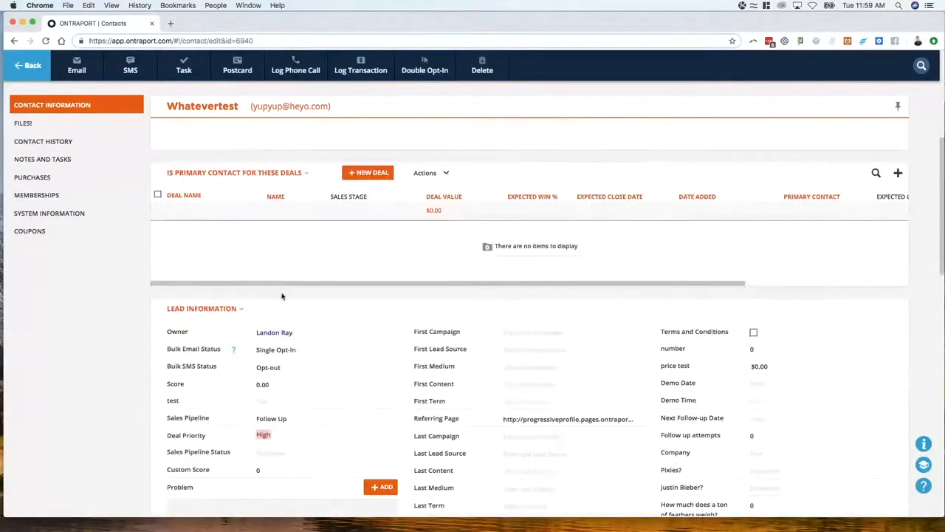
scroll(266, 244, "up", 5)
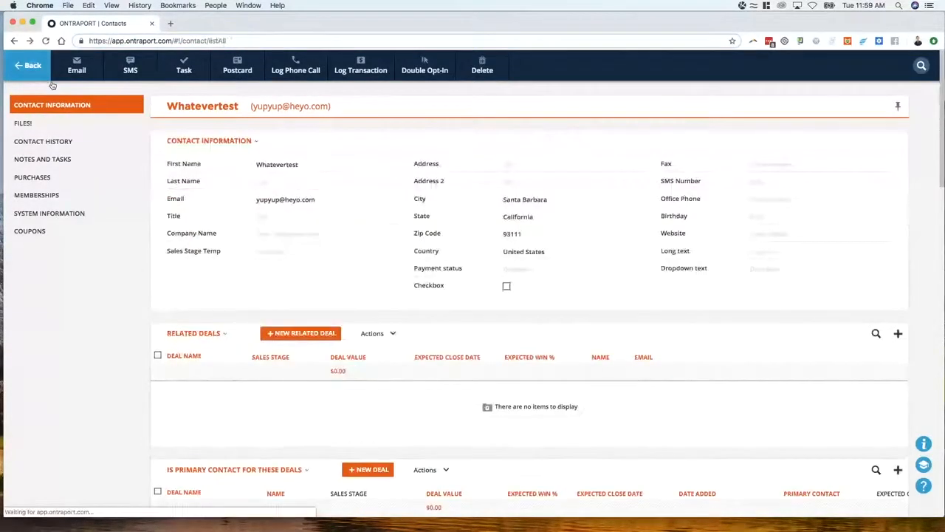
left_click(41, 78)
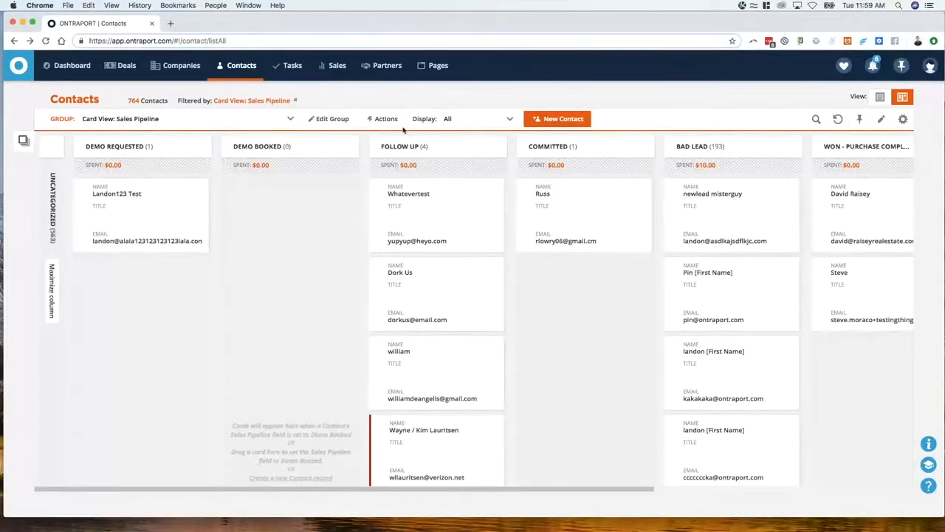
left_click(904, 119)
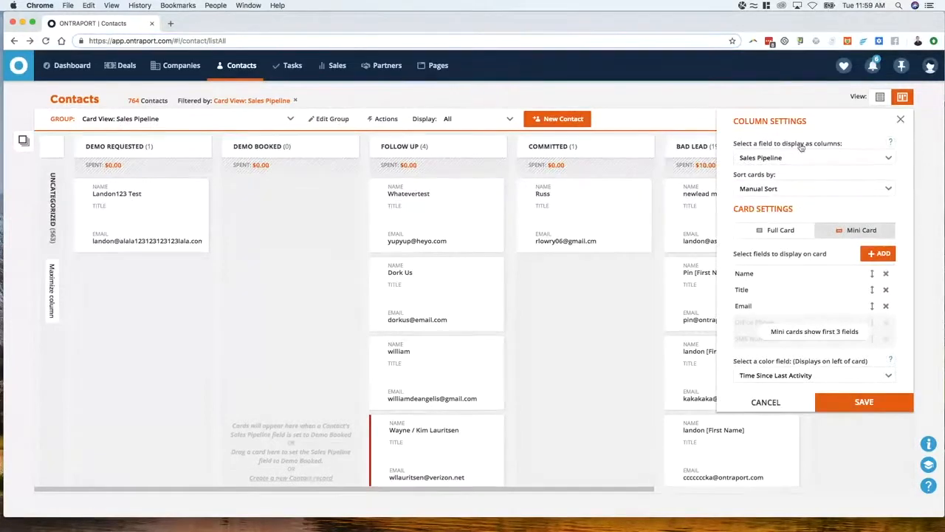
left_click(900, 119)
Find the Sales Pipeline field in the first Follow Up contact's record, set it to Committed, and return to the pipeline board
left_click(442, 219)
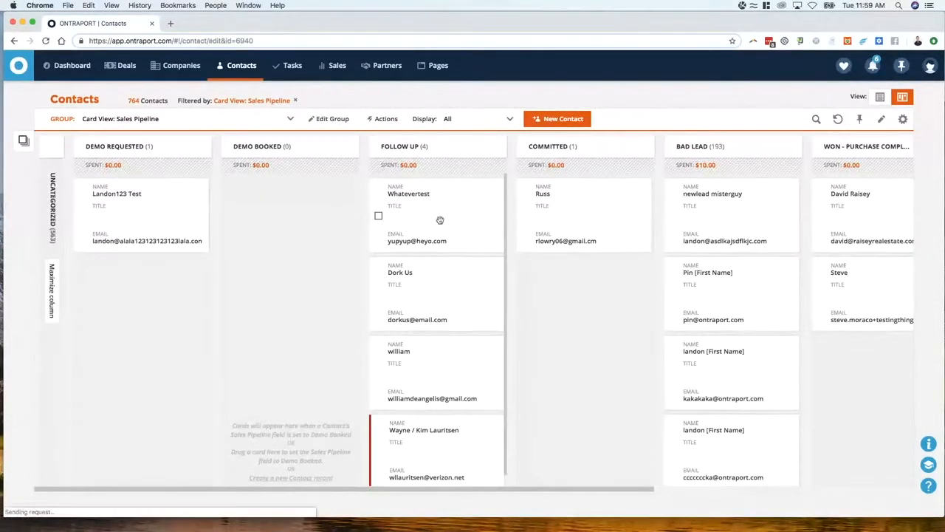
type("pipelin")
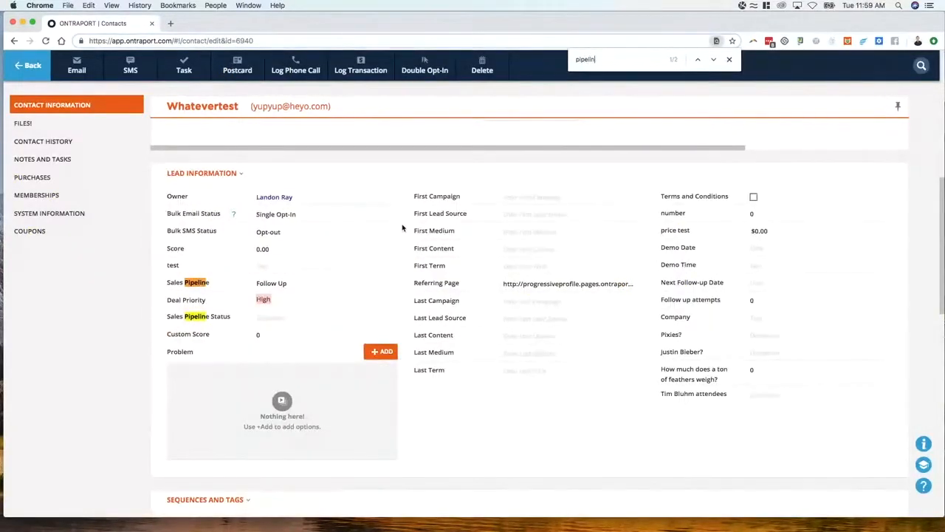
left_click(330, 288)
left_click(299, 364)
left_click(16, 74)
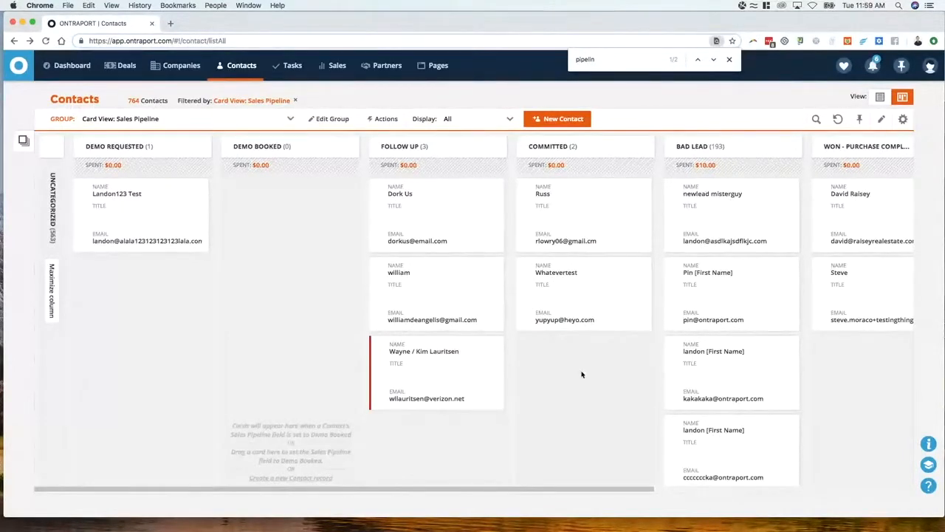
Look across the later pipeline stages and check the board's color field in the column and card settings
left_click_drag(425, 487, 534, 490)
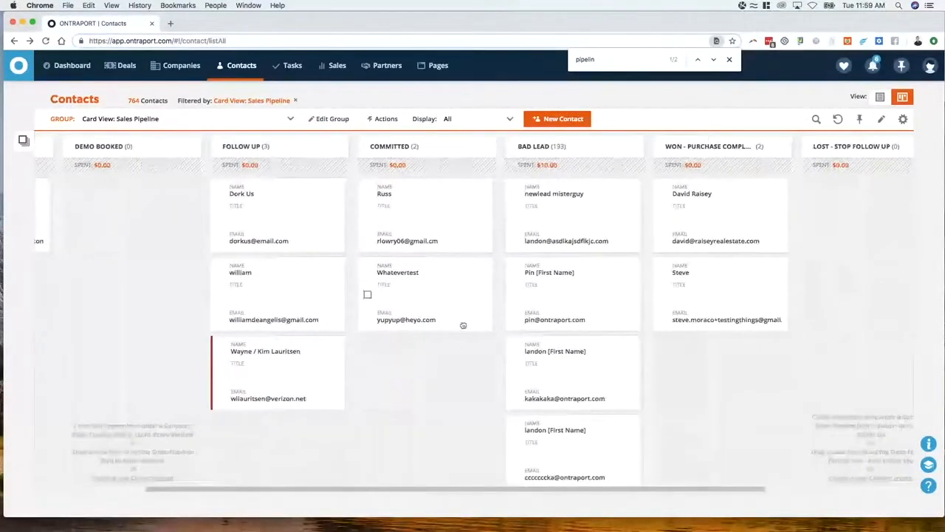
mouse_move(460, 323)
left_mouse_down()
mouse_move(282, 322)
mouse_move(483, 311)
mouse_move(716, 332)
mouse_move(441, 326)
mouse_move(458, 315)
left_mouse_up()
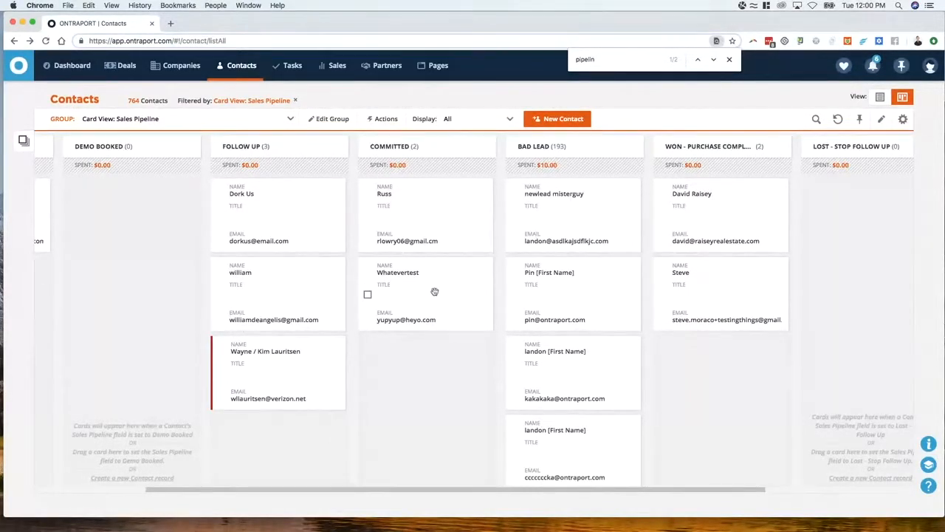
left_click(902, 119)
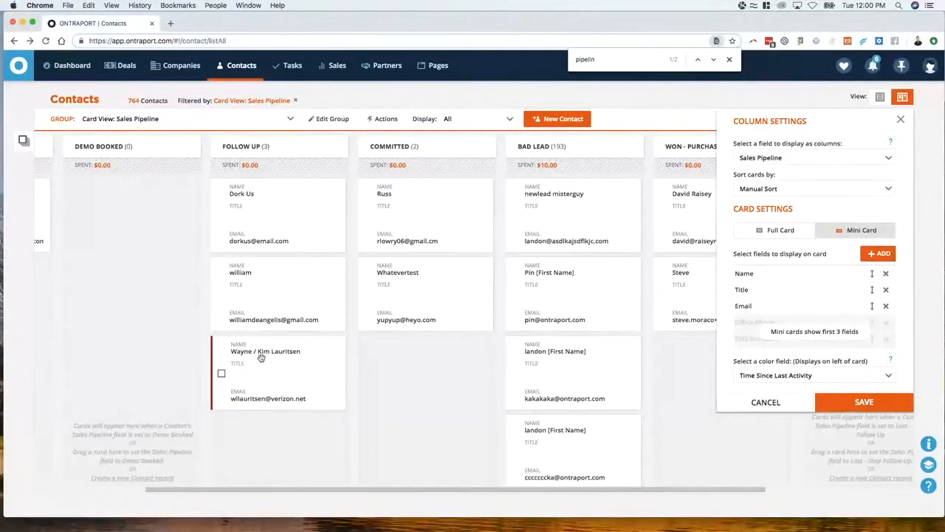
Open the second Committed contact and look through its Contact Information and Lead Information sections for the Time Since Last Activity field
left_click(432, 205)
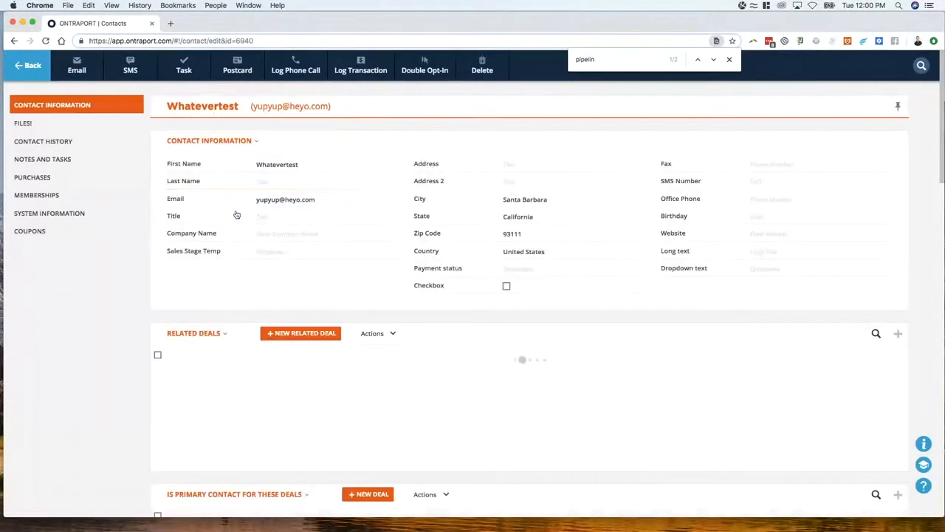
scroll(535, 248, "down", 3)
scroll(534, 248, "down", 3)
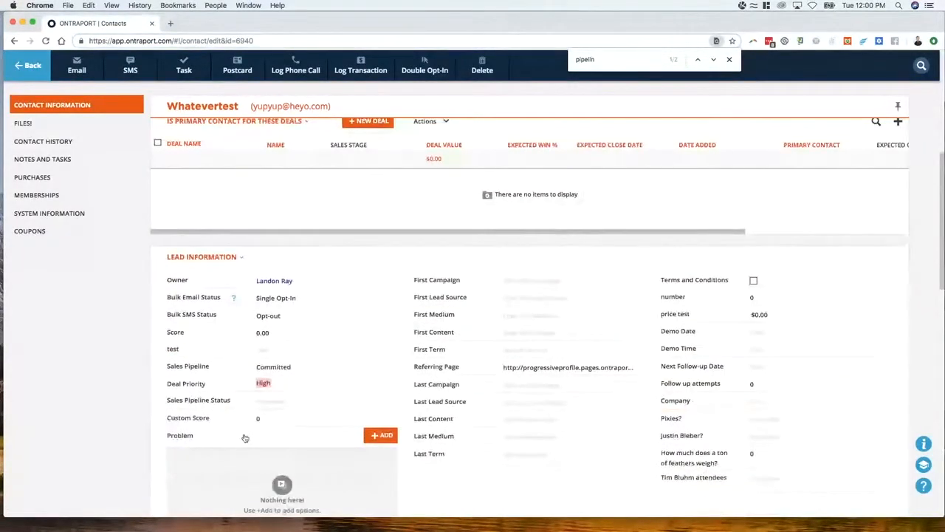
scroll(214, 348, "up", 5)
scroll(231, 306, "up", 2)
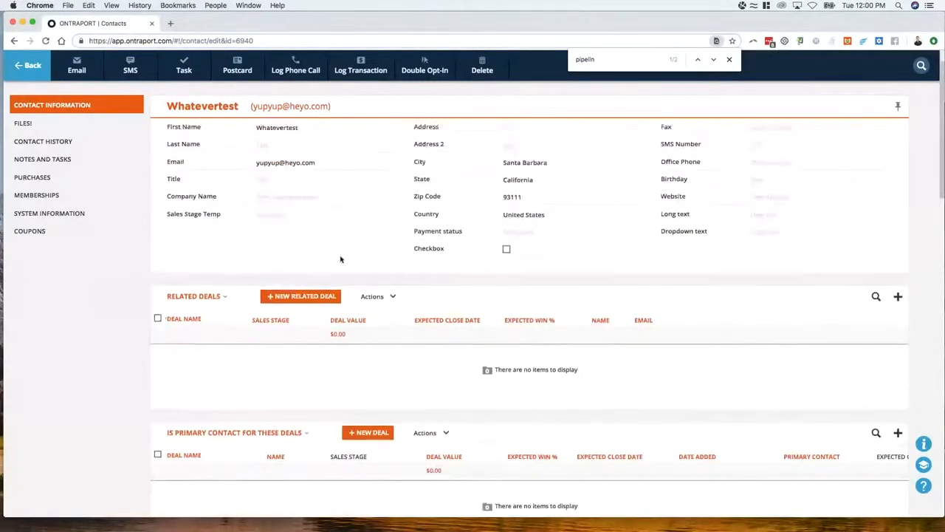
scroll(369, 289, "down", 5)
scroll(359, 340, "down", 10)
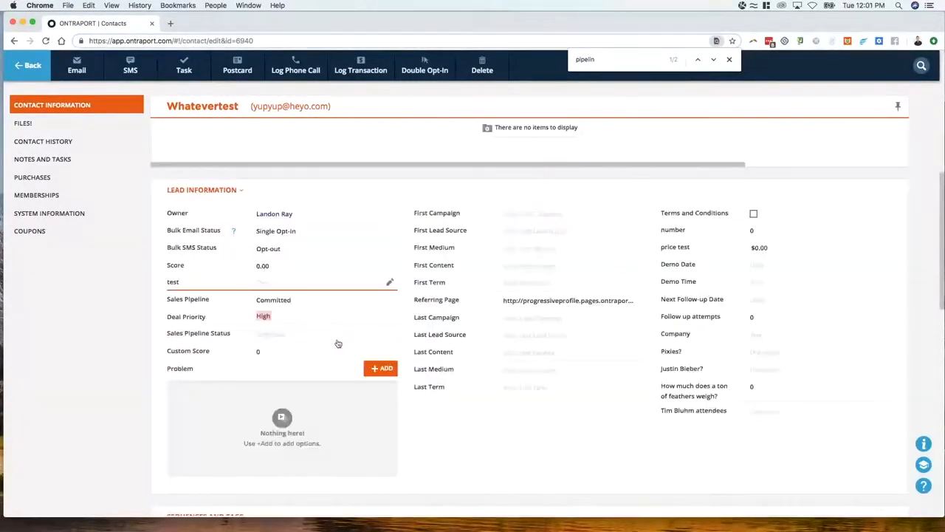
scroll(401, 342, "up", 10)
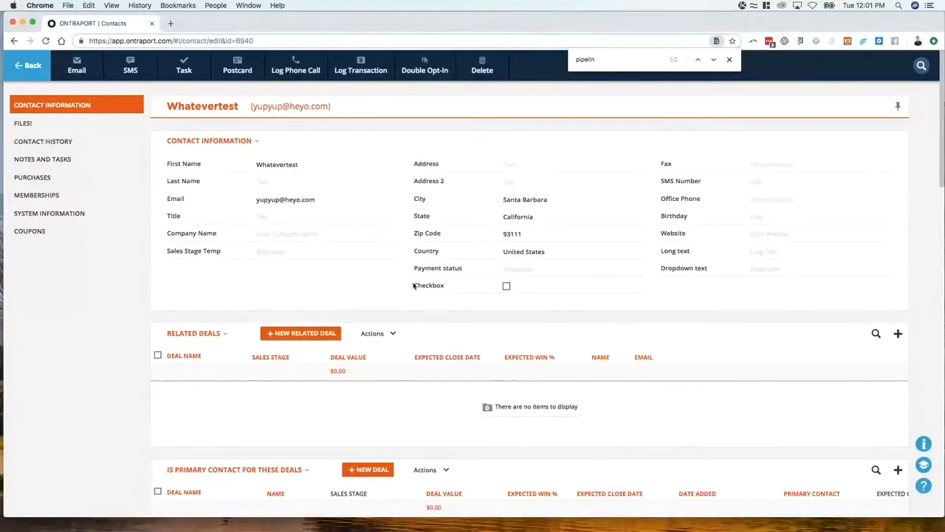
scroll(436, 317, "down", 8)
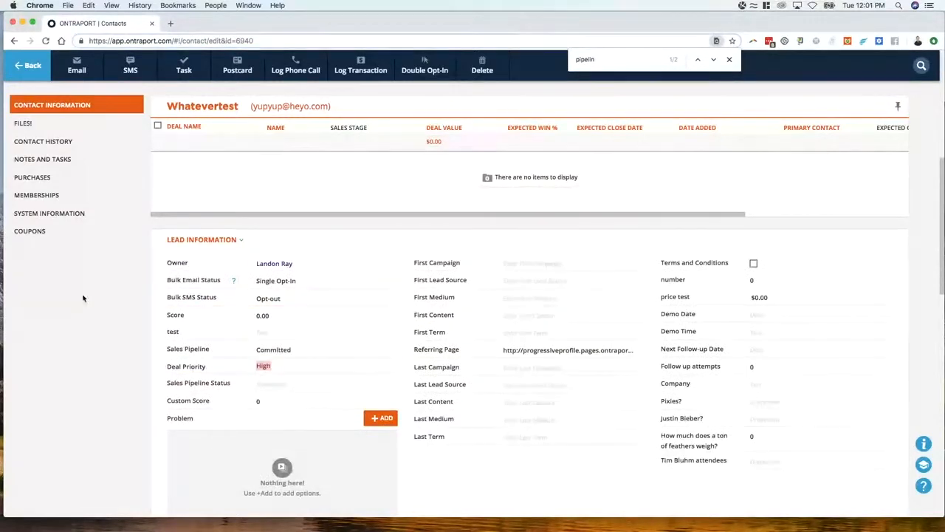
Set Time Since Last Activity to More than a month ago (Cold) in the contact's System Information and return to the board
left_click(42, 216)
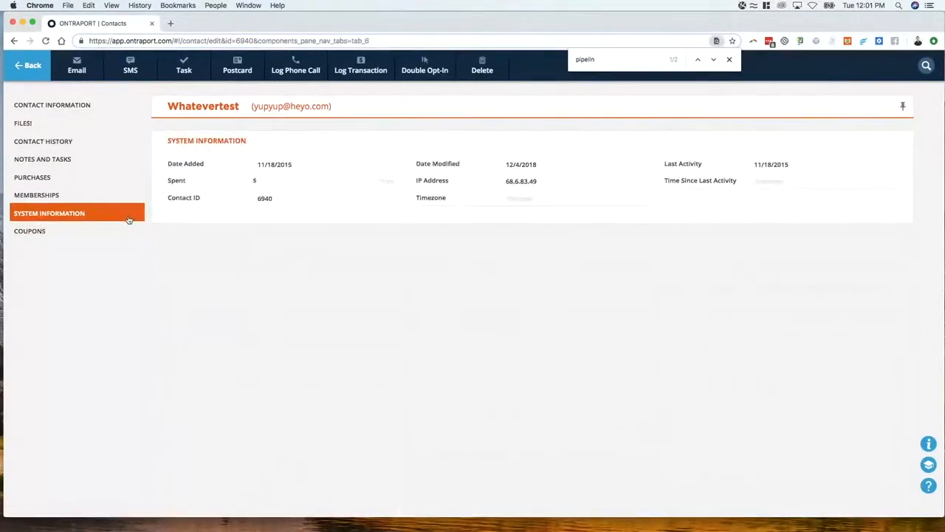
left_click(779, 185)
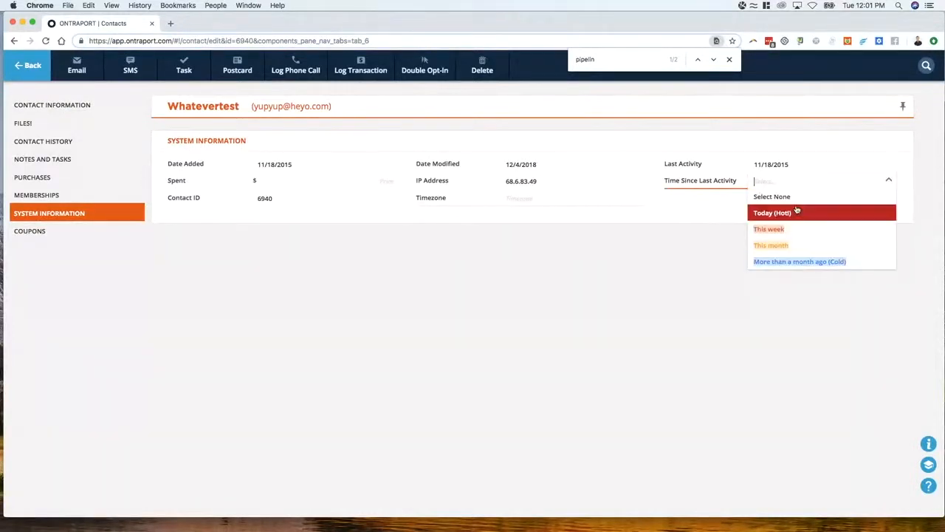
left_click(770, 263)
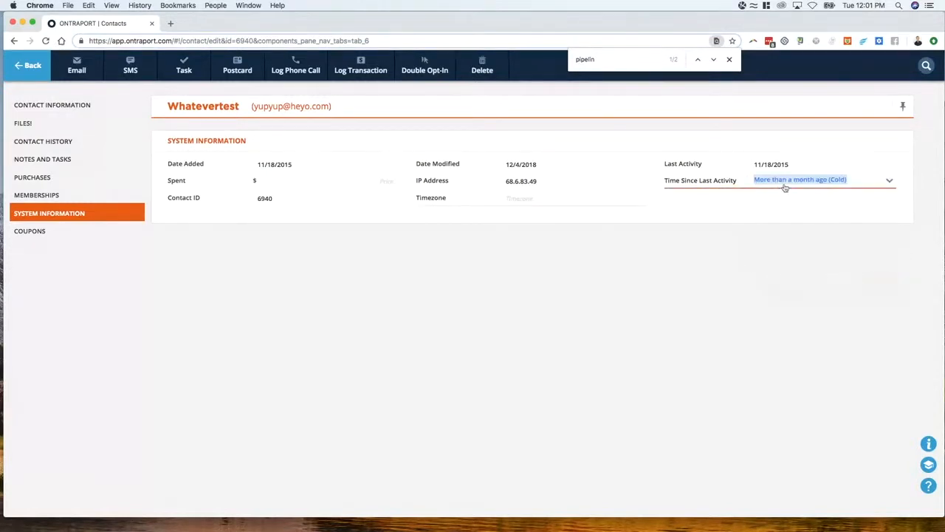
left_click(30, 70)
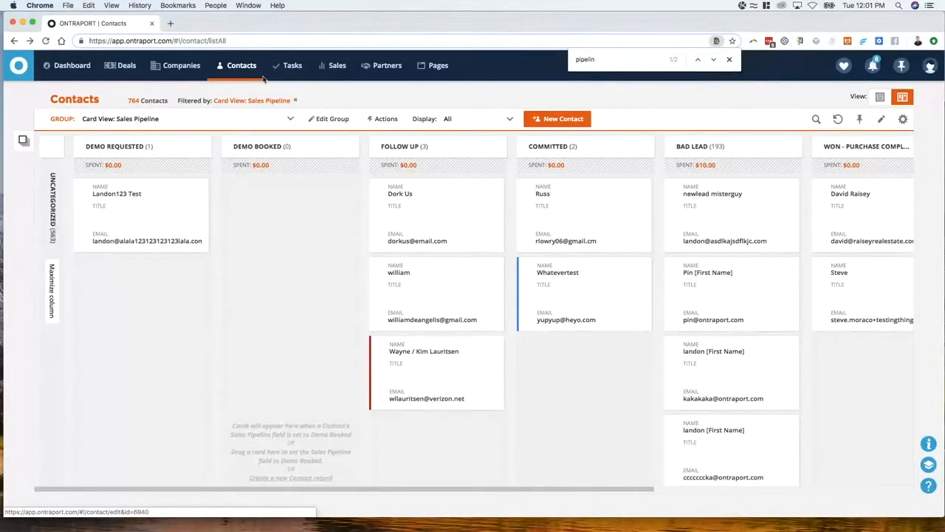
Search the contact campaigns for "time since" and open the Color Field: Time Since Last Activity campaign
mouse_move(244, 71)
left_click(238, 98)
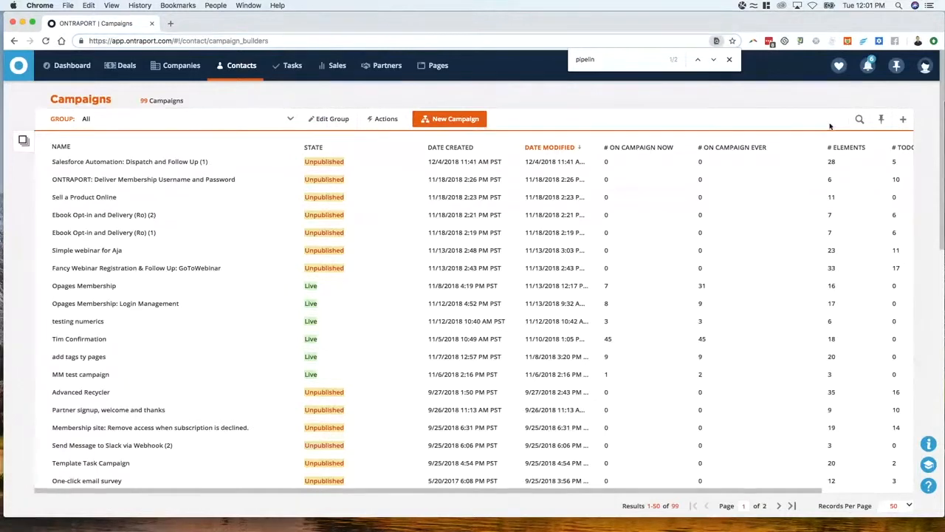
left_click(859, 119)
type("time")
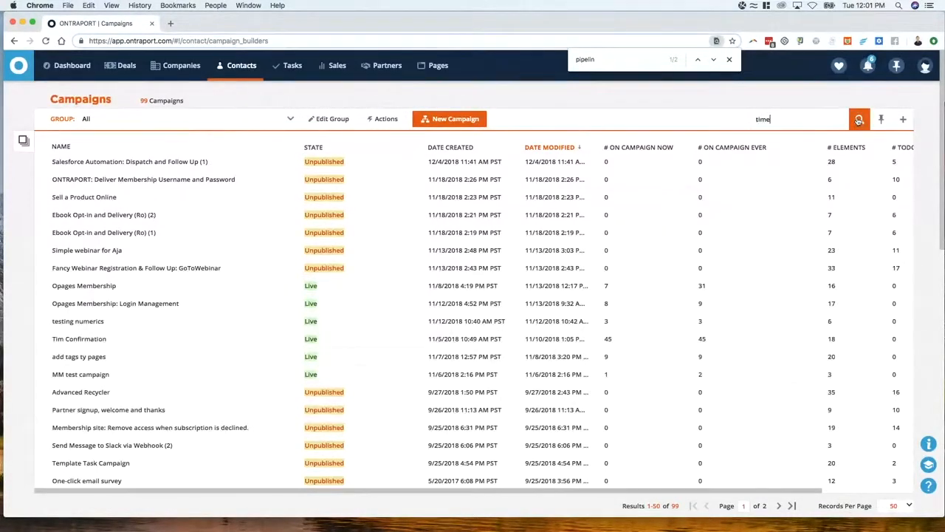
type(" since")
key("Return")
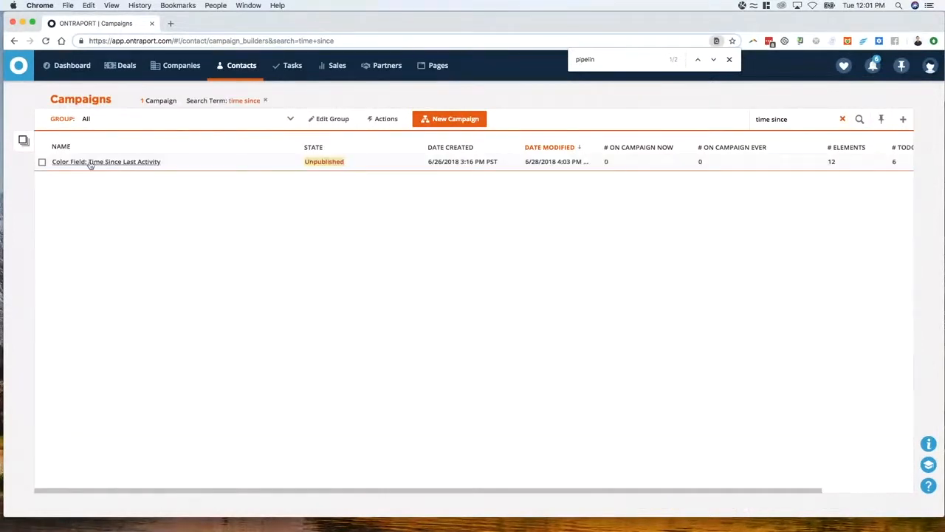
left_click(89, 162)
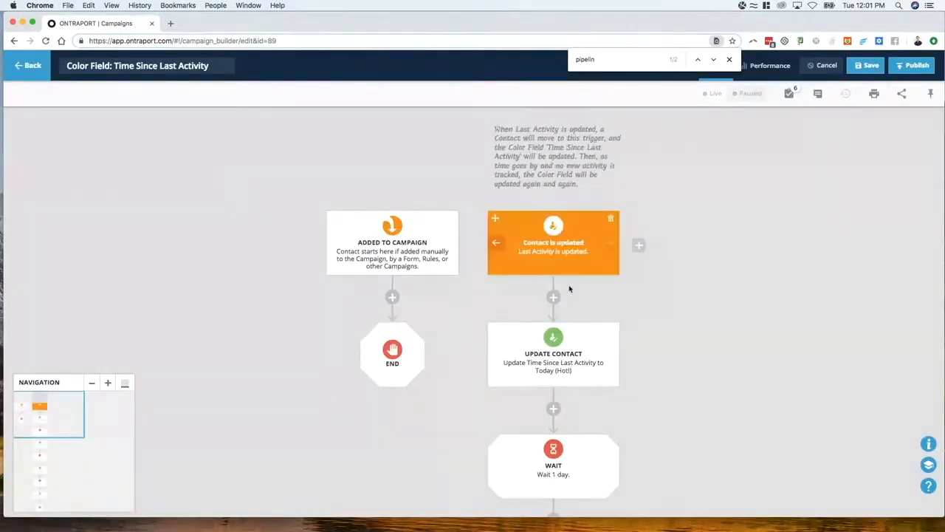
Examine the Time Since Last Activity campaign map from the Contact is updated trigger through its waits and contact updates to the end
scroll(654, 287, "down", 1)
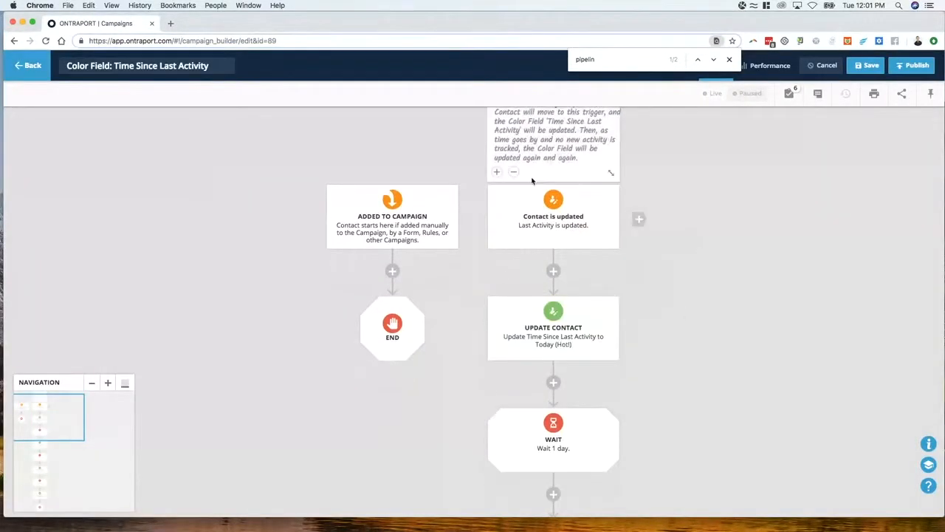
mouse_move(547, 221)
scroll(547, 232, "up", 1)
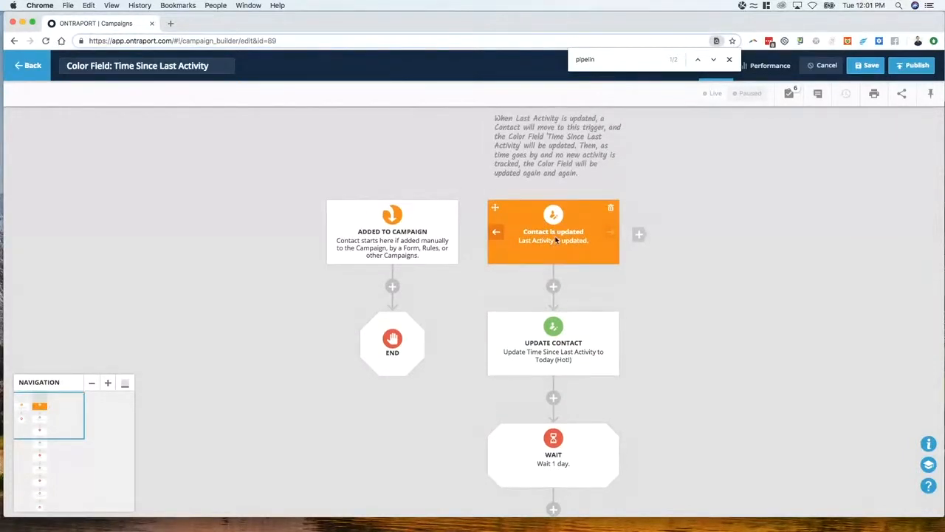
scroll(555, 240, "down", 2)
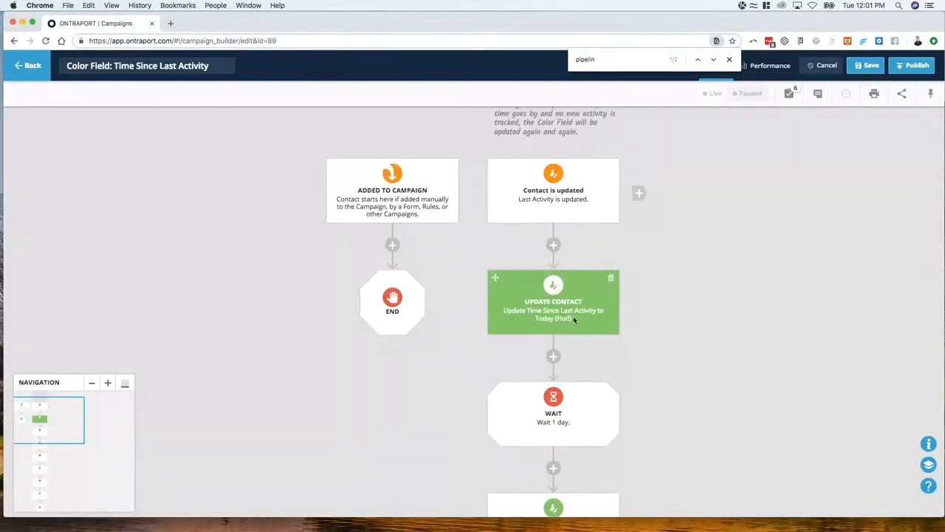
scroll(569, 323, "down", 5)
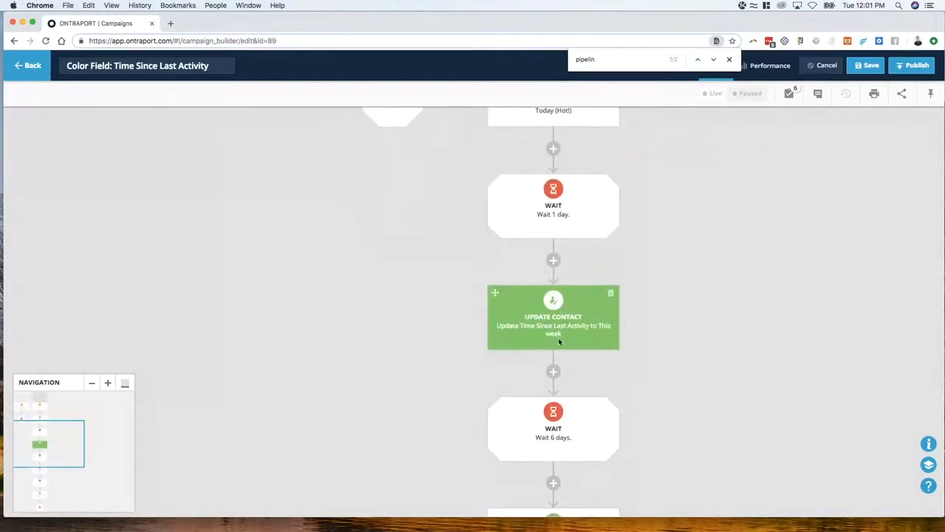
scroll(559, 339, "down", 5)
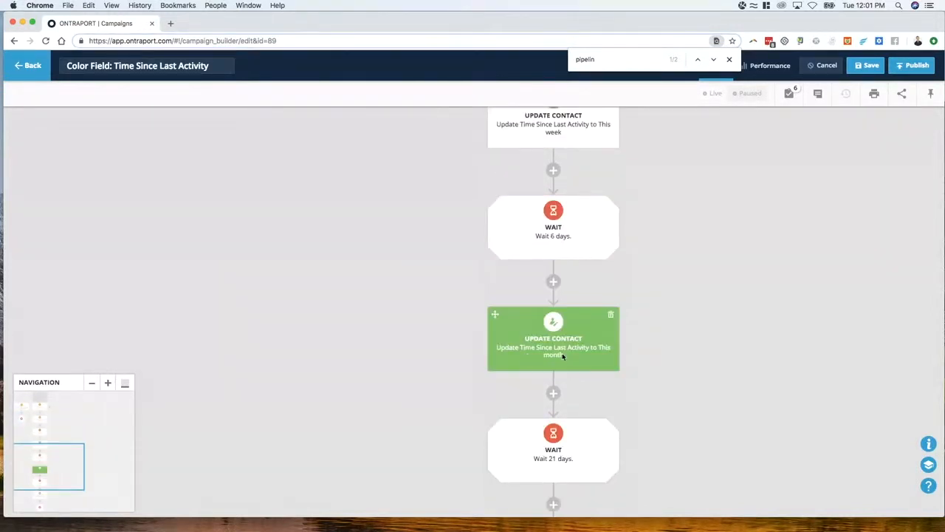
scroll(569, 340, "down", 4)
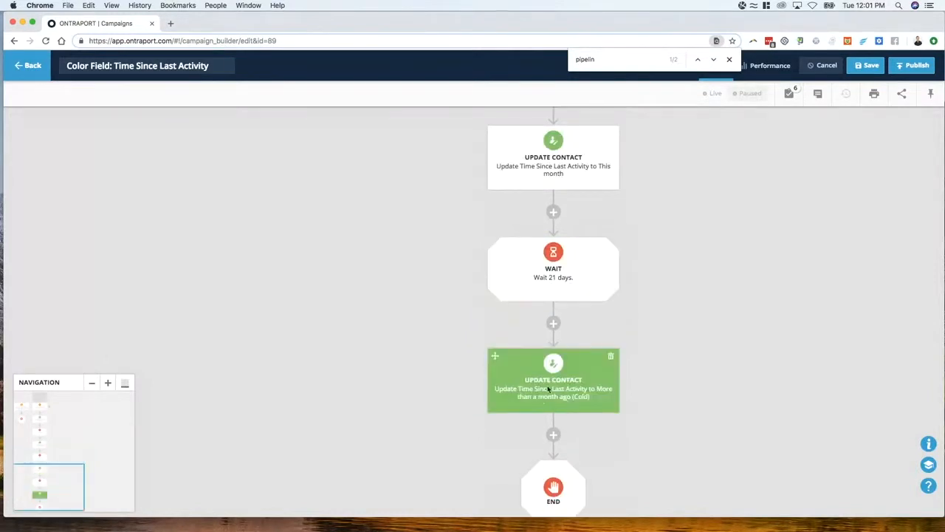
scroll(554, 399, "down", 1)
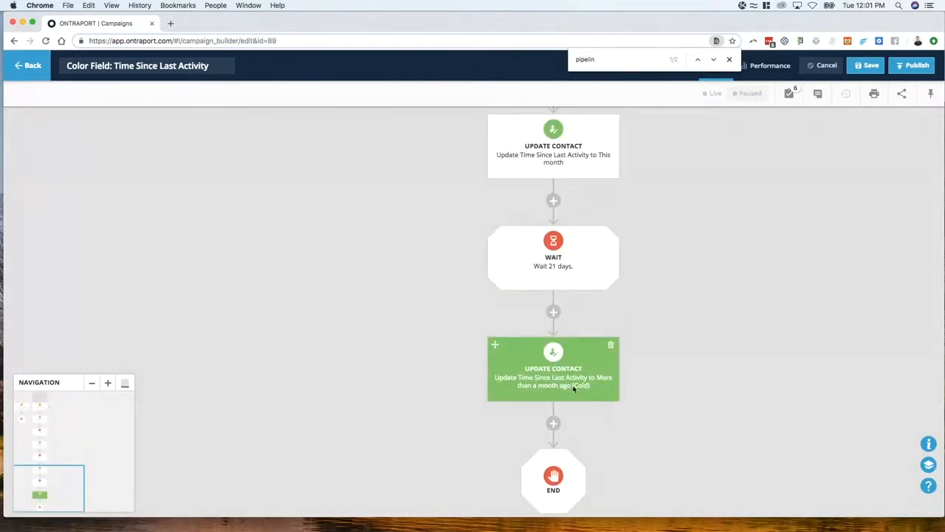
scroll(310, 260, "up", 3)
scroll(607, 365, "up", 6)
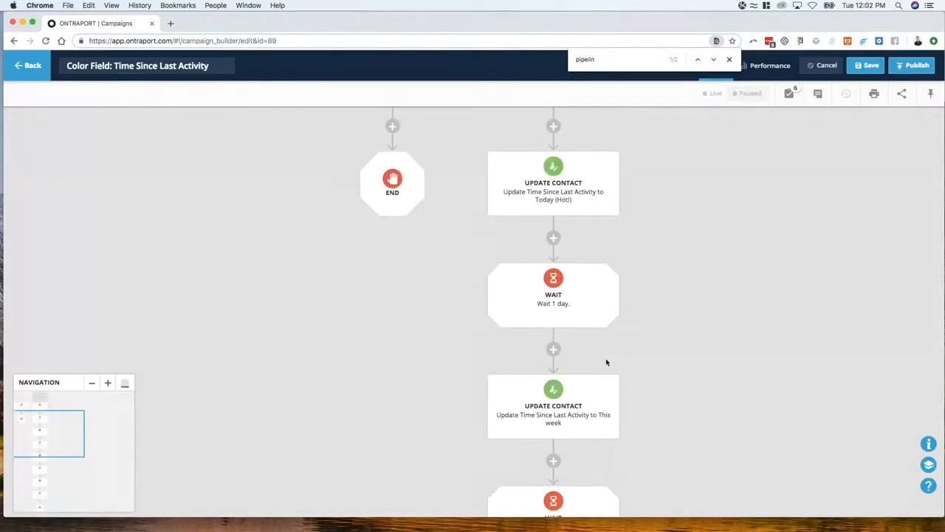
scroll(601, 360, "up", 6)
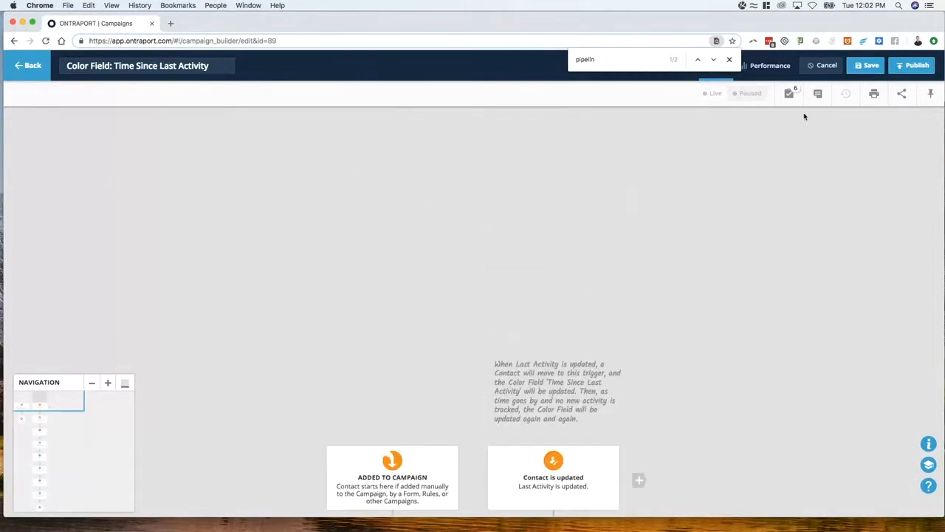
Close the page search, leave the Color Field campaign, and return to the Contacts board
left_click(728, 61)
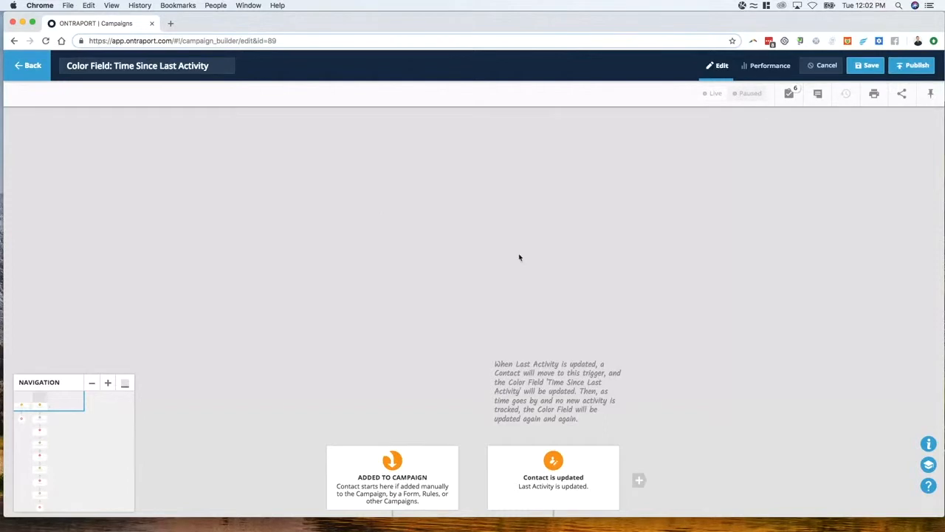
scroll(519, 257, "down", 5)
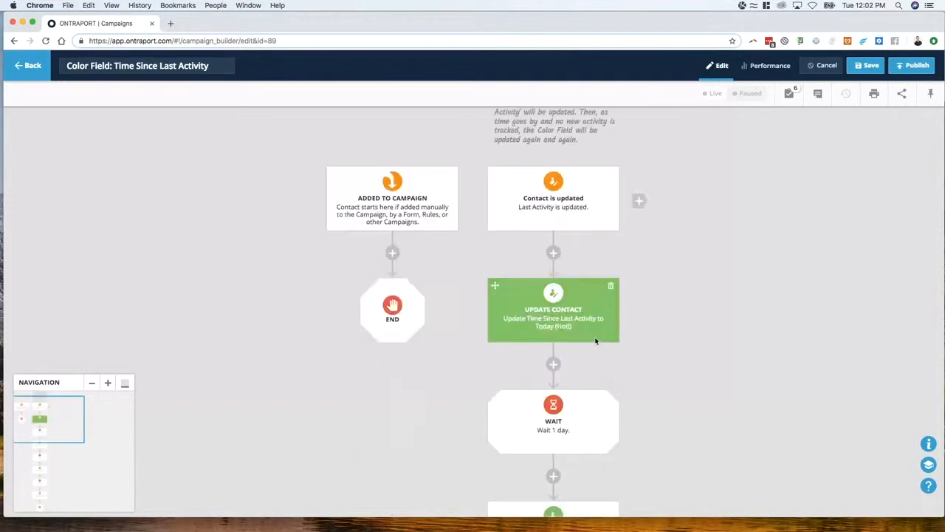
left_click(14, 41)
left_click(517, 280)
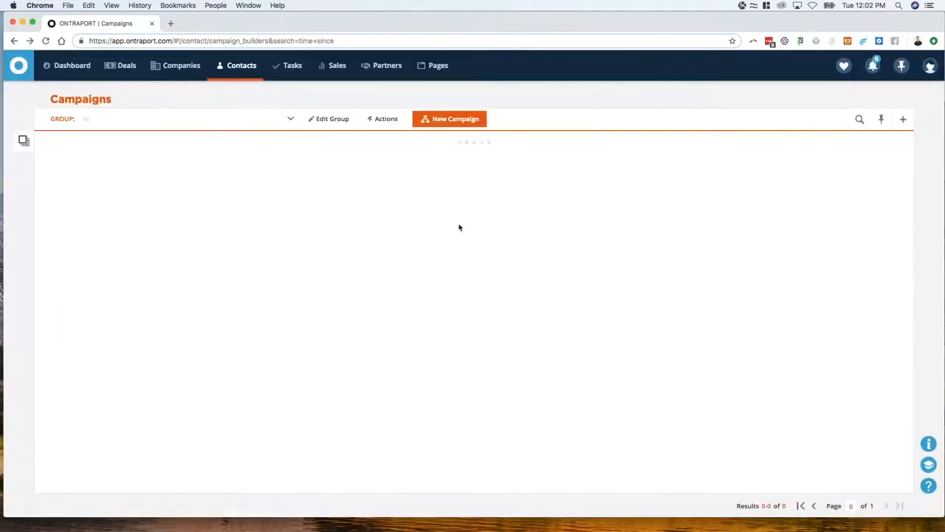
left_click(241, 73)
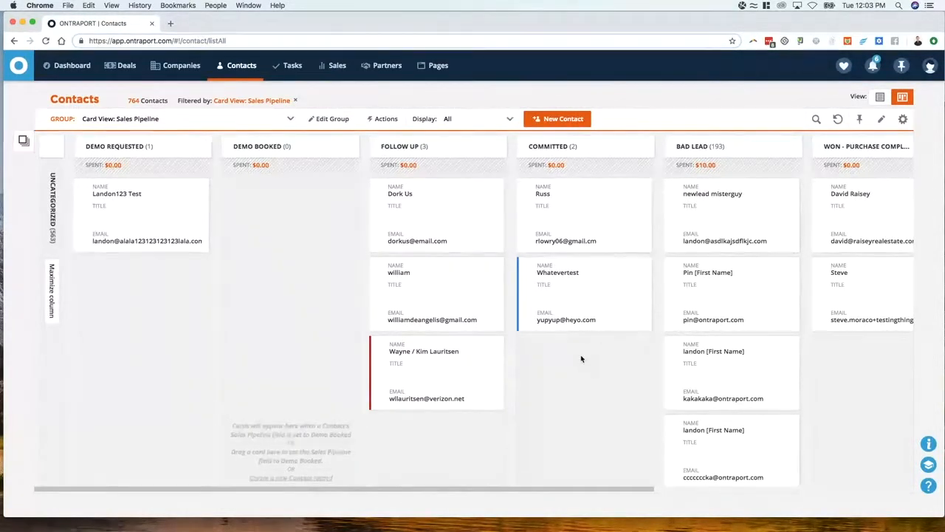
Start a new contact campaign and filter the campaign map templates to the Sell + Deliver type
mouse_move(212, 72)
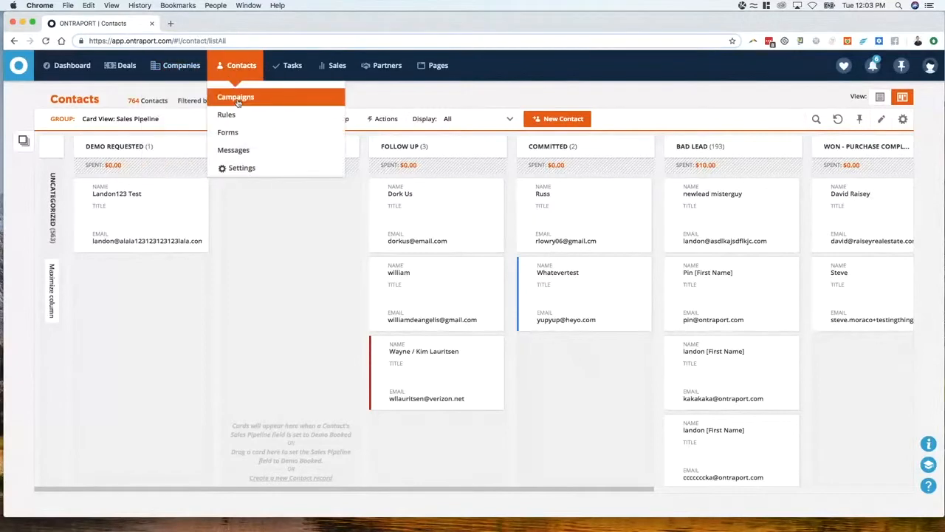
left_click(235, 94)
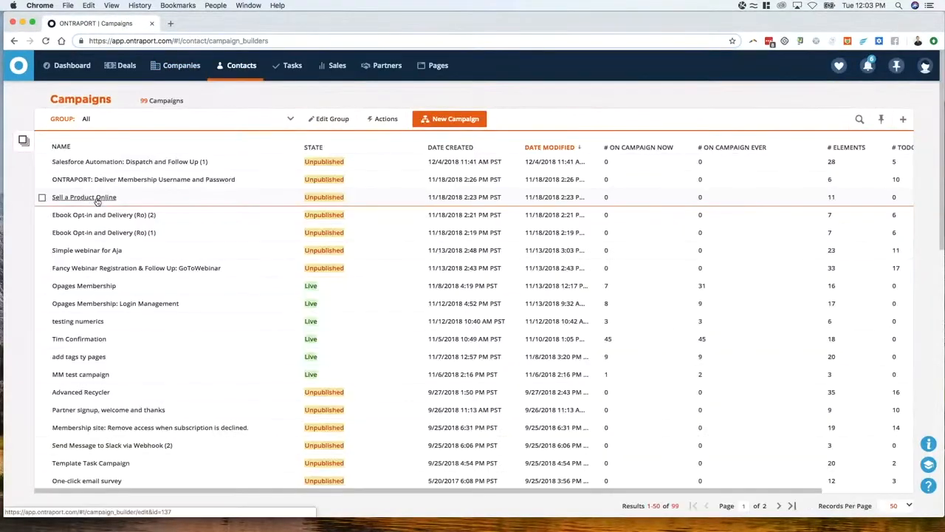
left_click(438, 124)
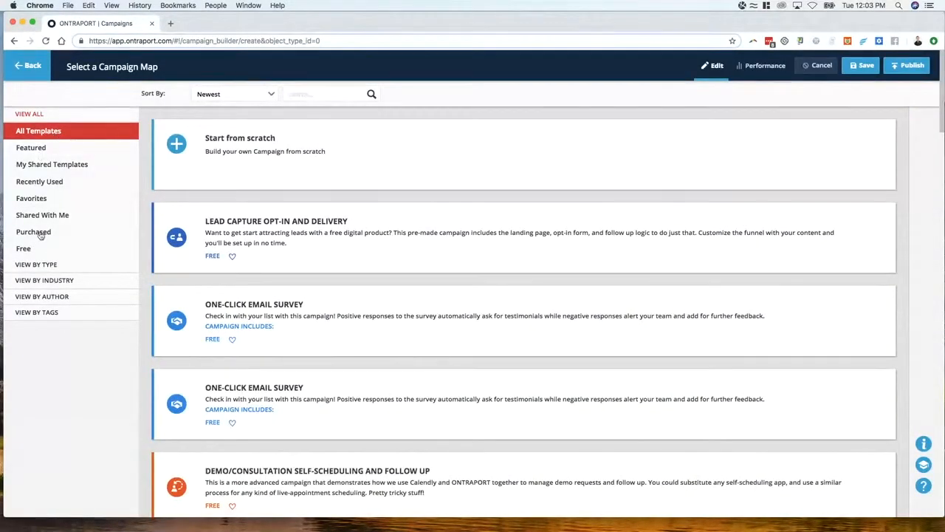
left_click(35, 281)
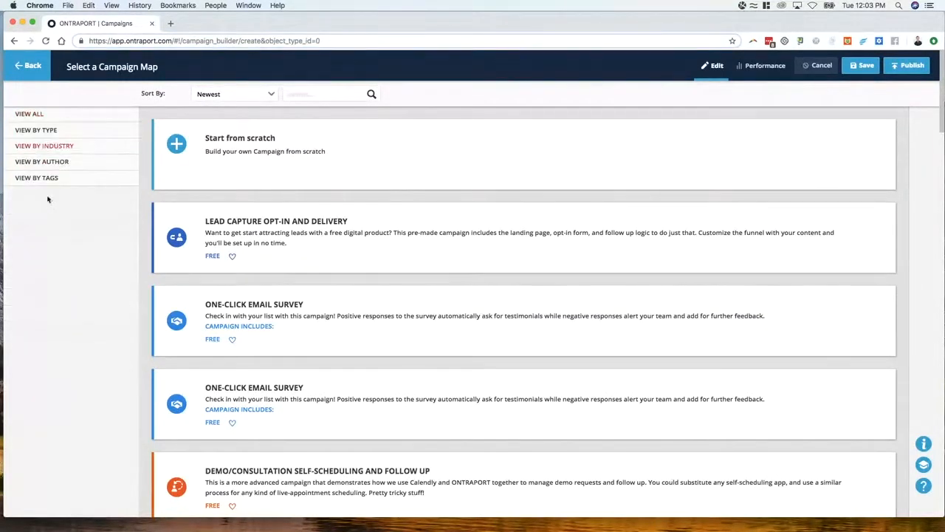
left_click(44, 136)
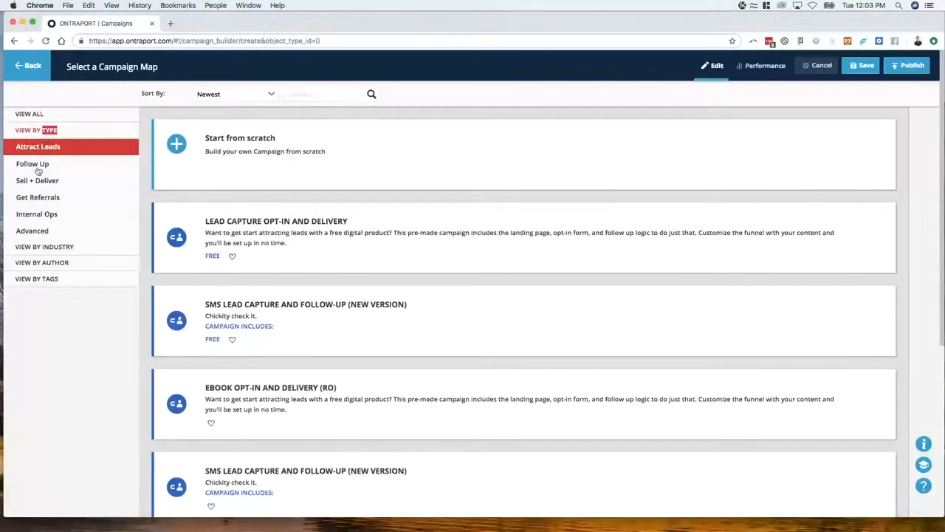
left_click(40, 181)
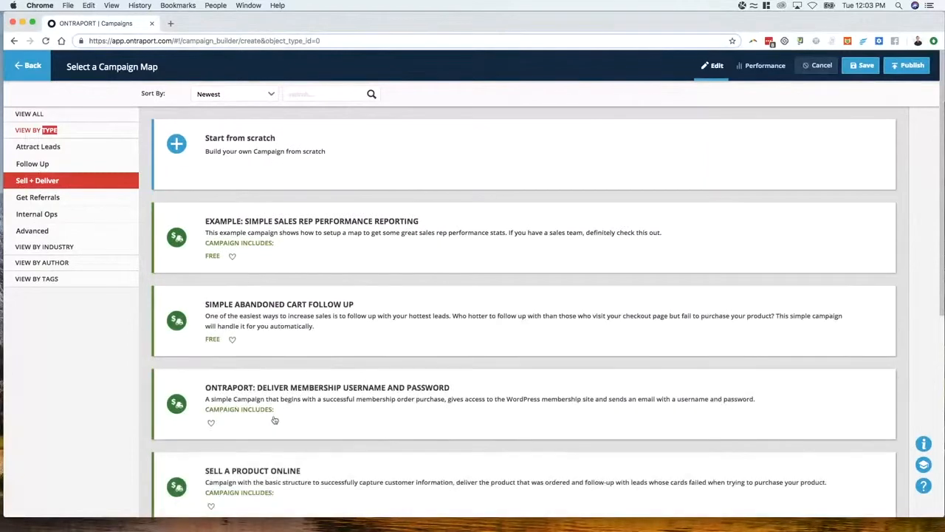
Look through the Sell + Deliver templates for the Salesforce Automation campaigns
scroll(306, 283, "down", 1)
scroll(279, 219, "down", 5)
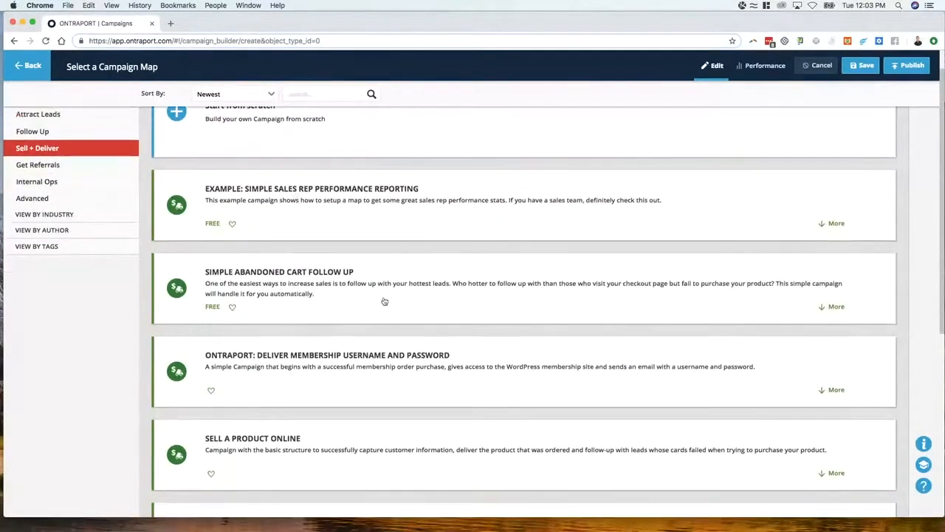
scroll(325, 362, "down", 1)
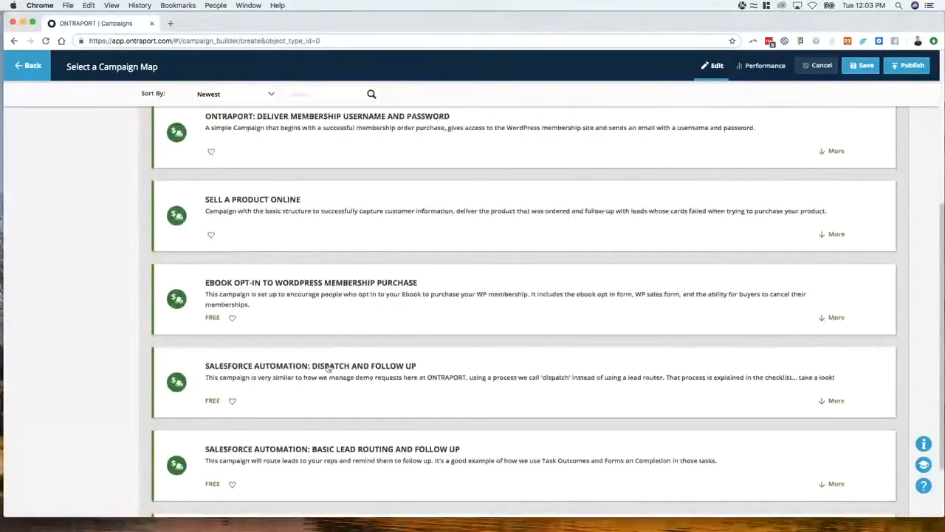
scroll(356, 391, "down", 1)
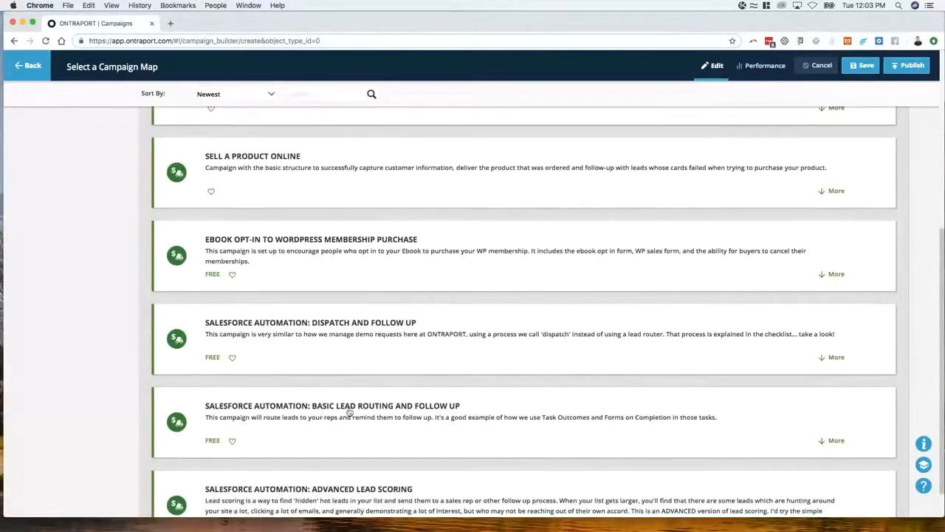
scroll(349, 403, "down", 1)
scroll(347, 373, "up", 8)
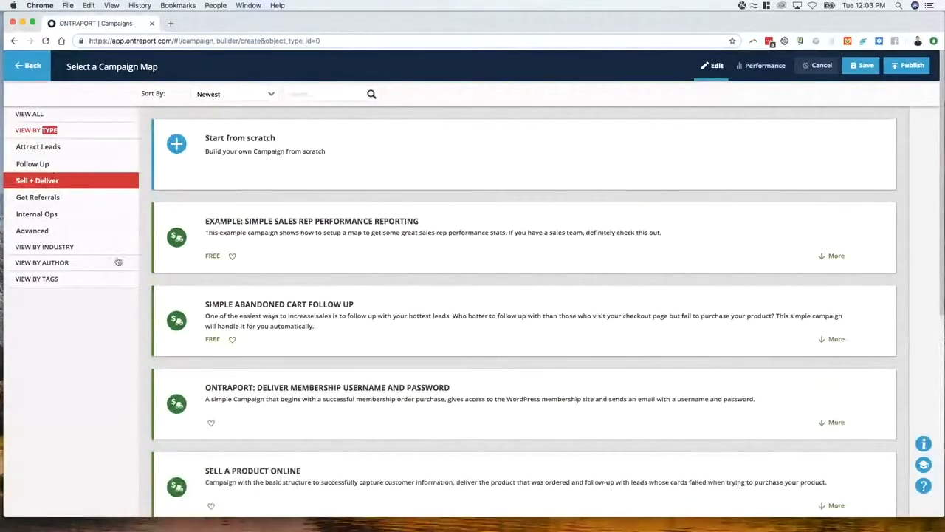
scroll(344, 415, "down", 5)
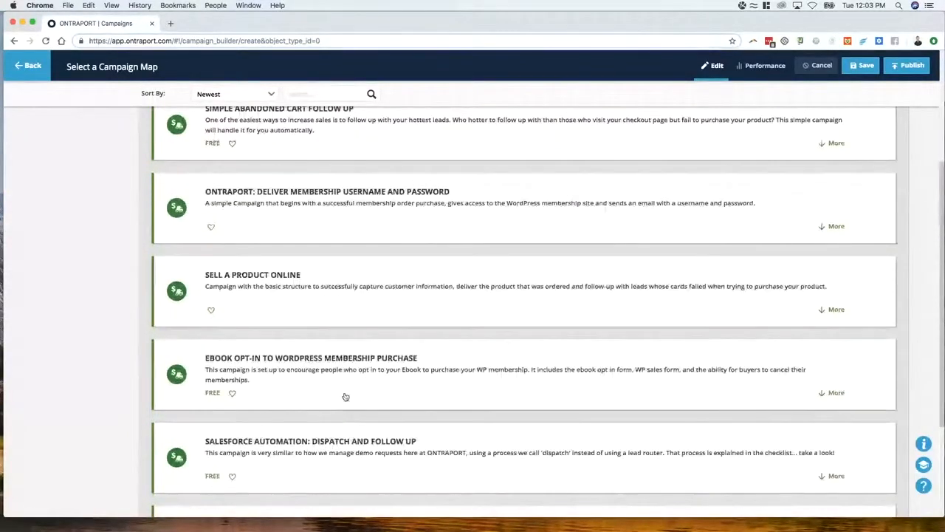